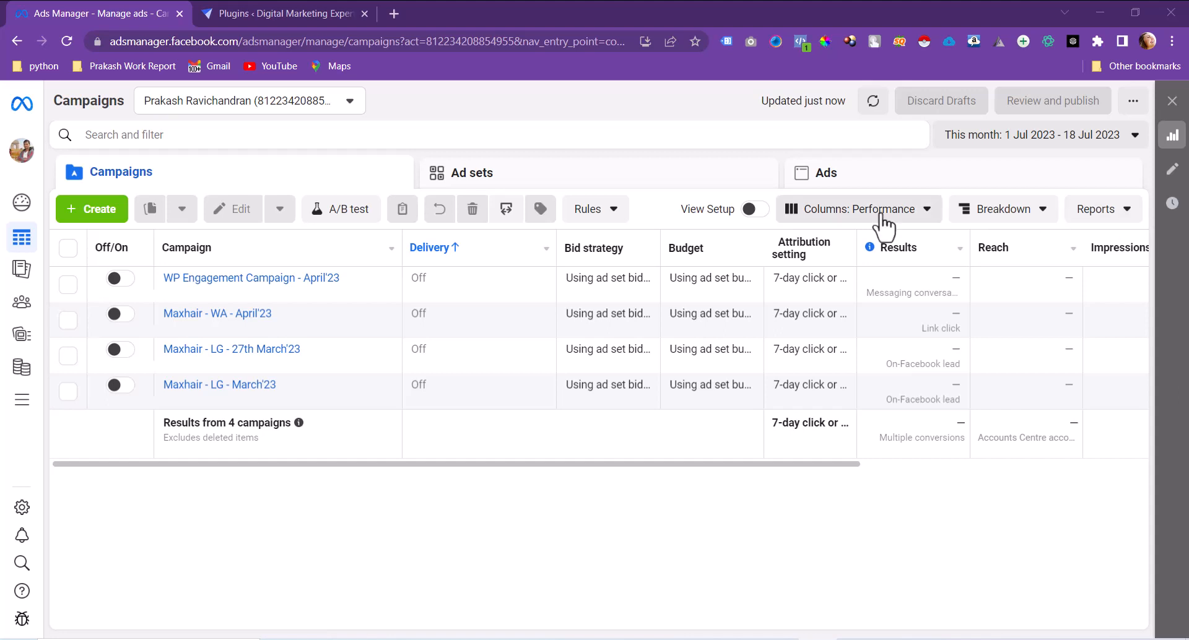
# Open Commerce Manager from the full list of Ads Manager tools and go to its Catalogues section.
pyautogui.click(24, 409)
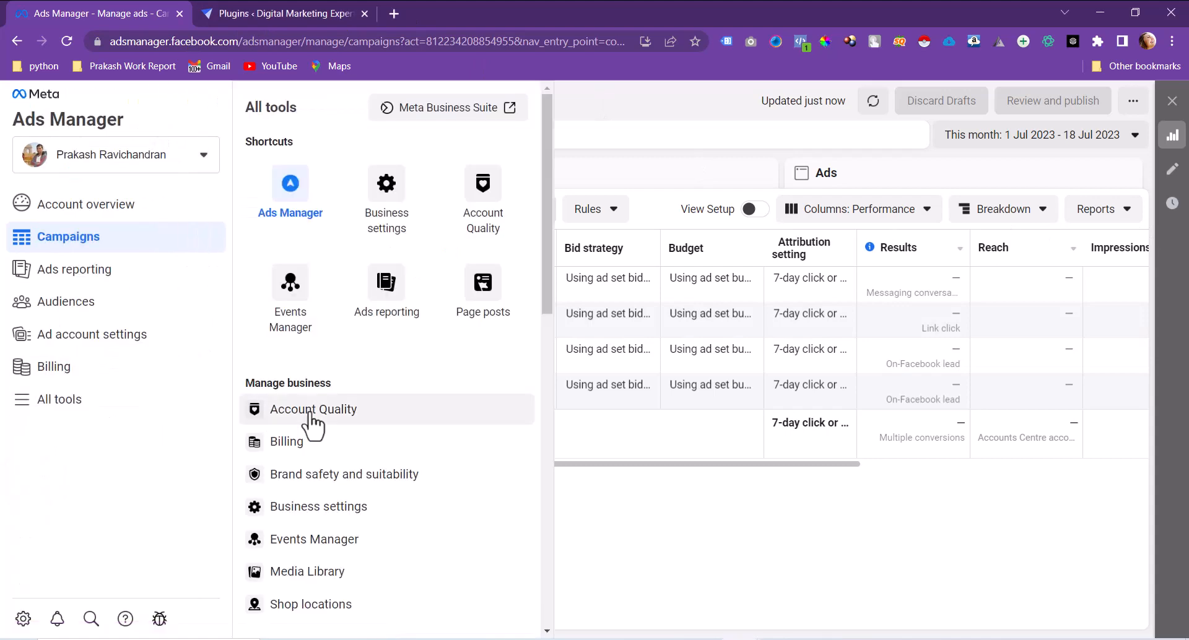
pyautogui.scroll(-10, 291, 557)
pyautogui.click(365, 627)
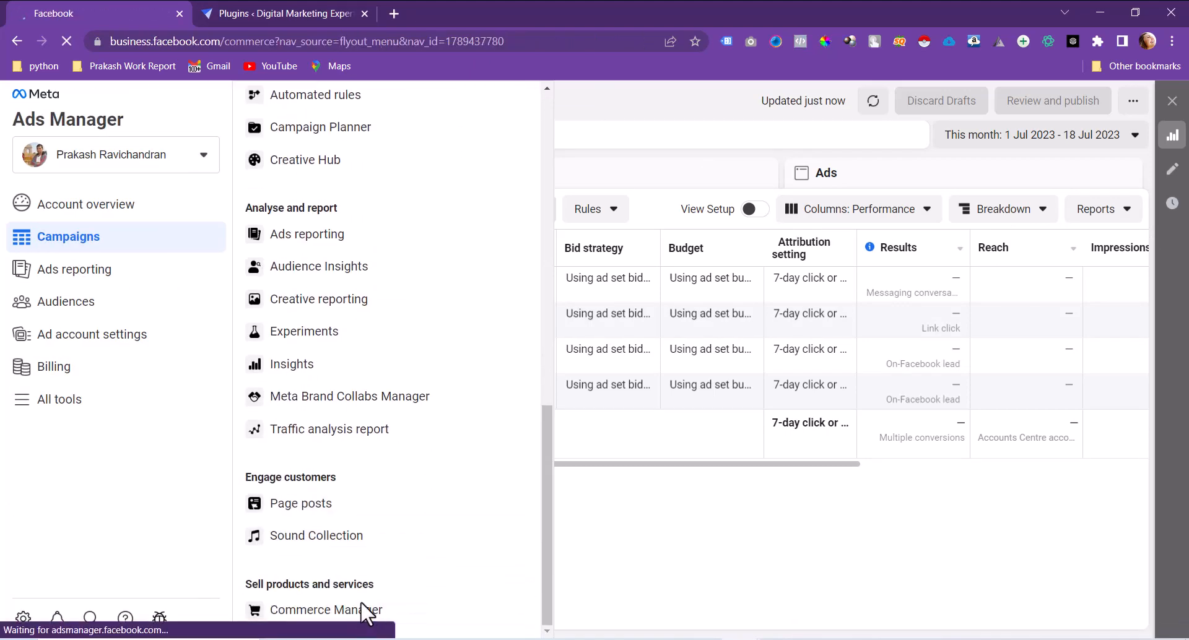
pyautogui.scroll(-2, 505, 452)
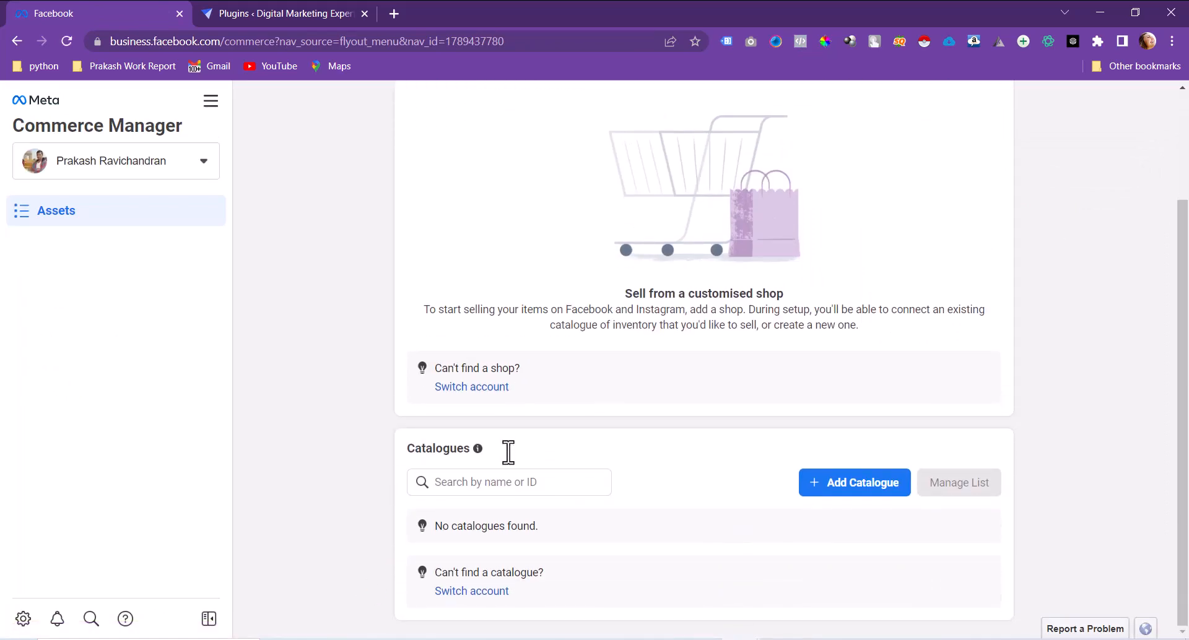
# Add a new catalogue of the E-commerce type for online products and continue to its settings.
pyautogui.click(850, 497)
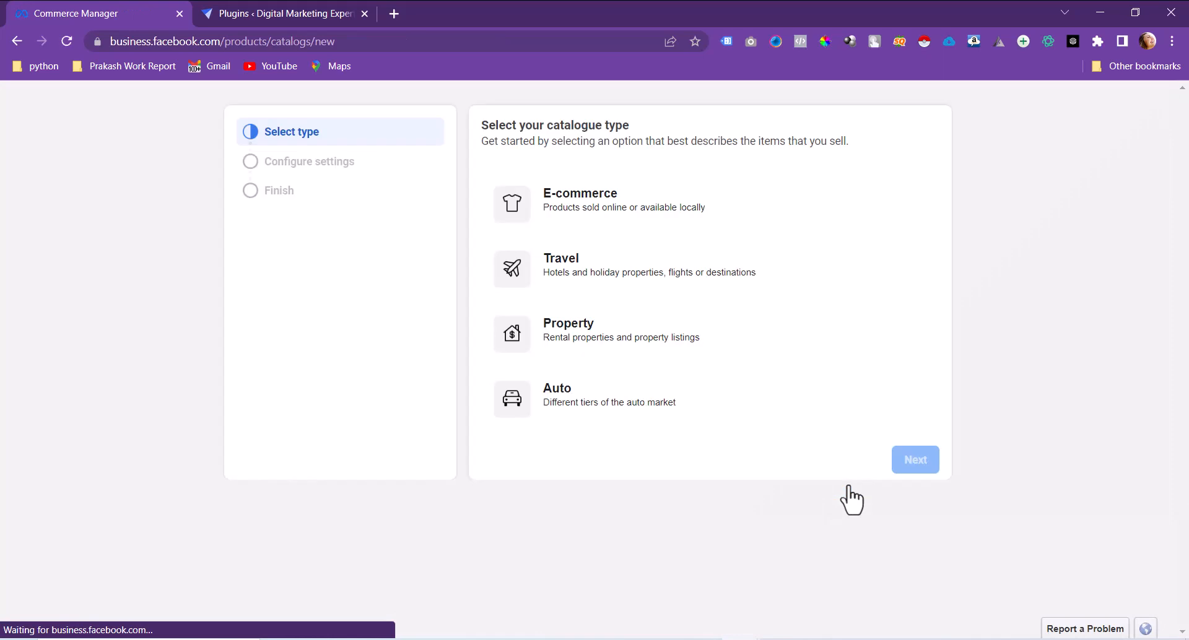
pyautogui.click(569, 201)
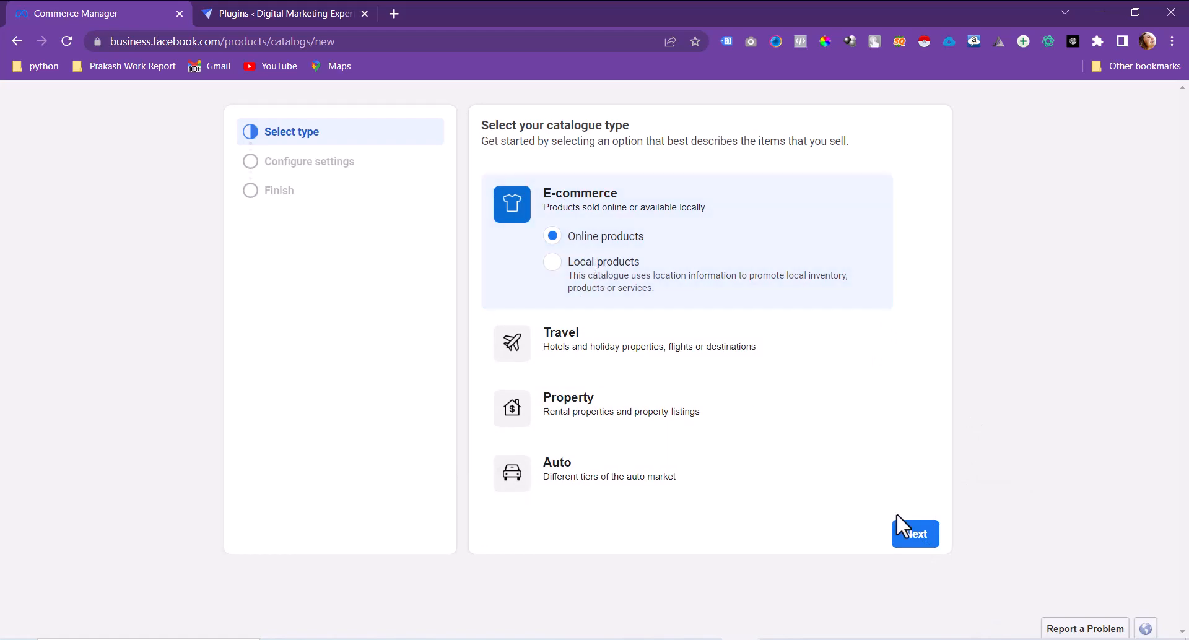
pyautogui.click(925, 546)
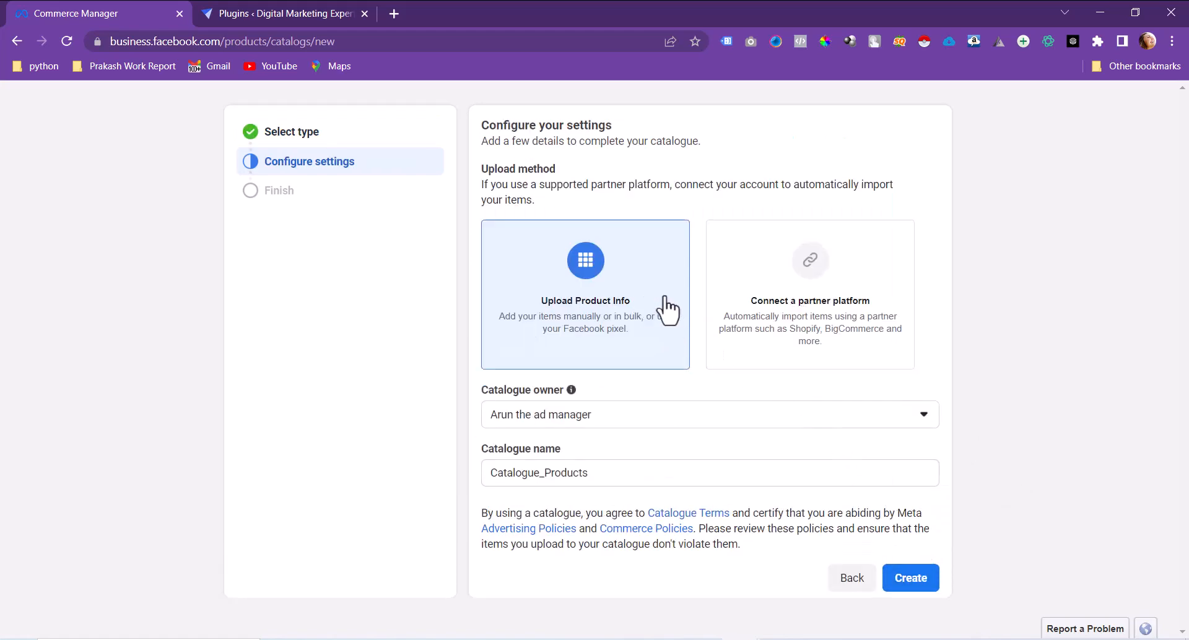
# Choose to connect a partner platform as the upload method, select WooCommerce and continue to the WooCommerce site.
pyautogui.click(768, 308)
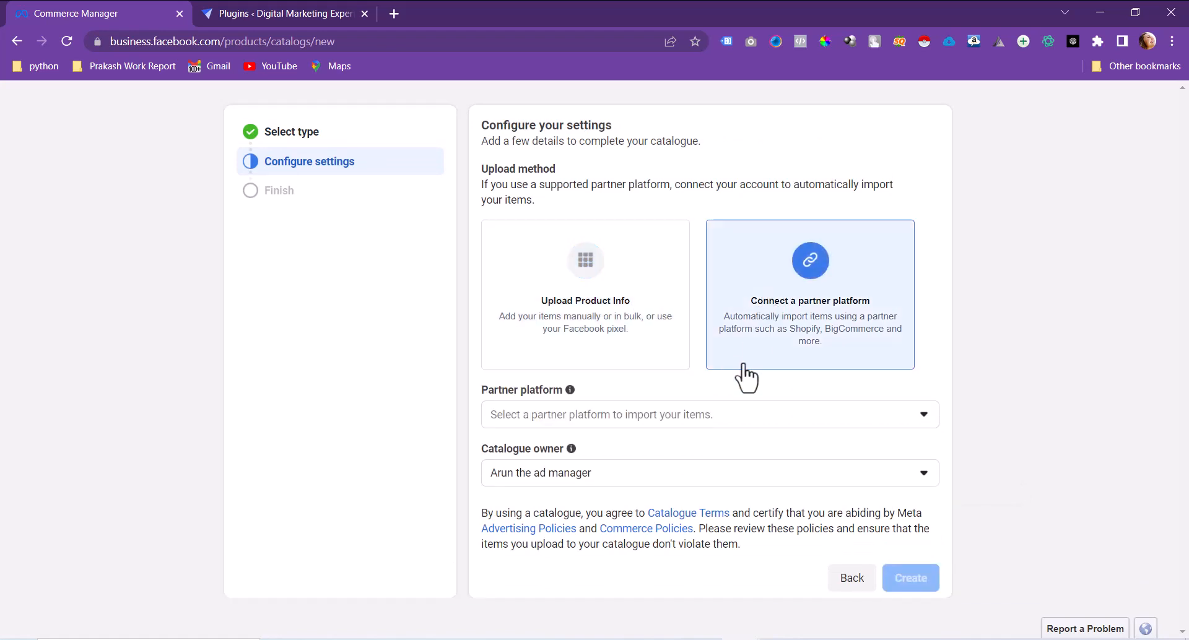
pyautogui.click(720, 416)
pyautogui.scroll(-5, 668, 552)
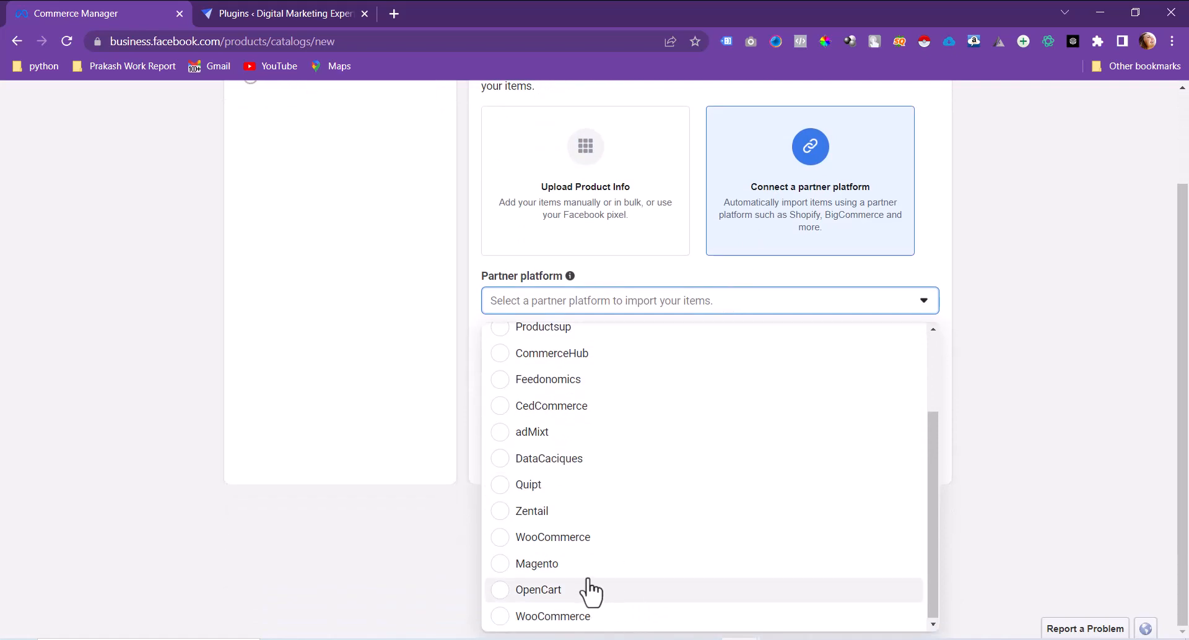
pyautogui.click(588, 612)
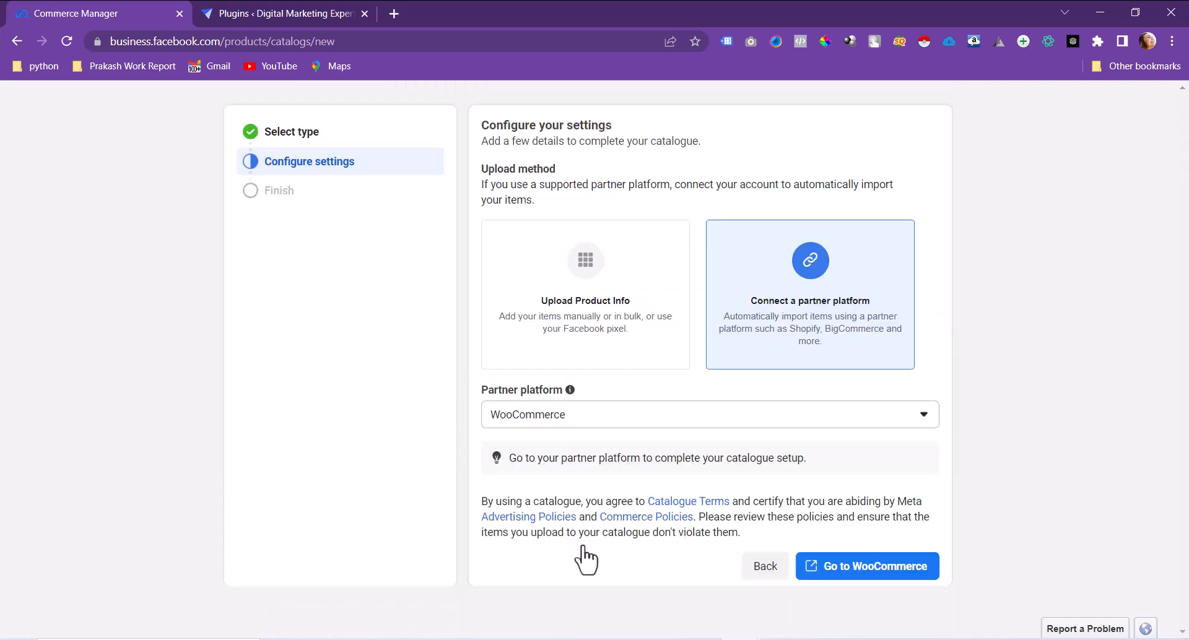
pyautogui.click(893, 567)
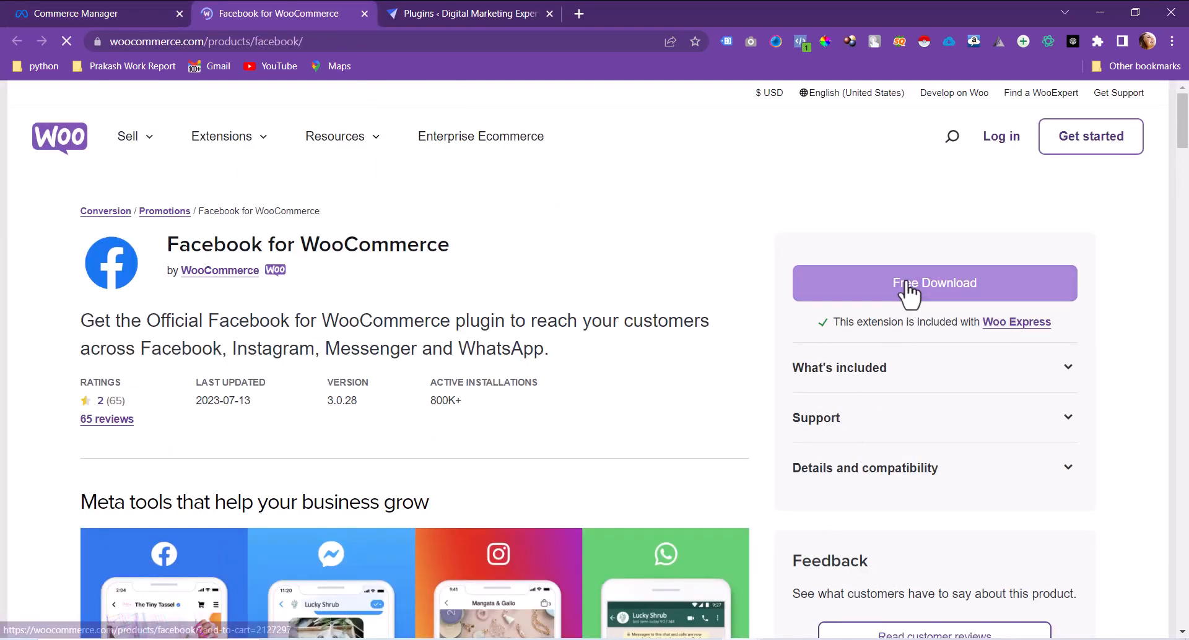
# Add the free Facebook for WooCommerce extension to the cart and copy its name.
pyautogui.click(908, 294)
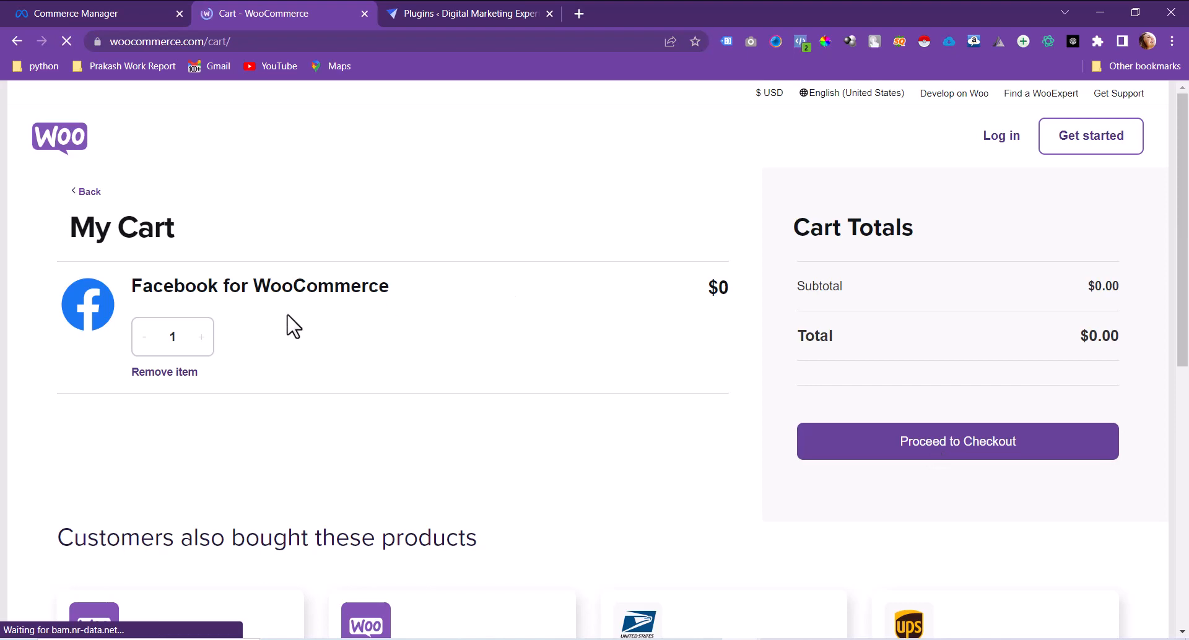
pyautogui.moveTo(390, 291); pyautogui.dragTo(135, 291)
pyautogui.hotkey('ctrl', 'c')
# Find the Facebook for WooCommerce plugin by its copied name in the WordPress site's admin, install it and activate it.
pyautogui.click(477, 8)
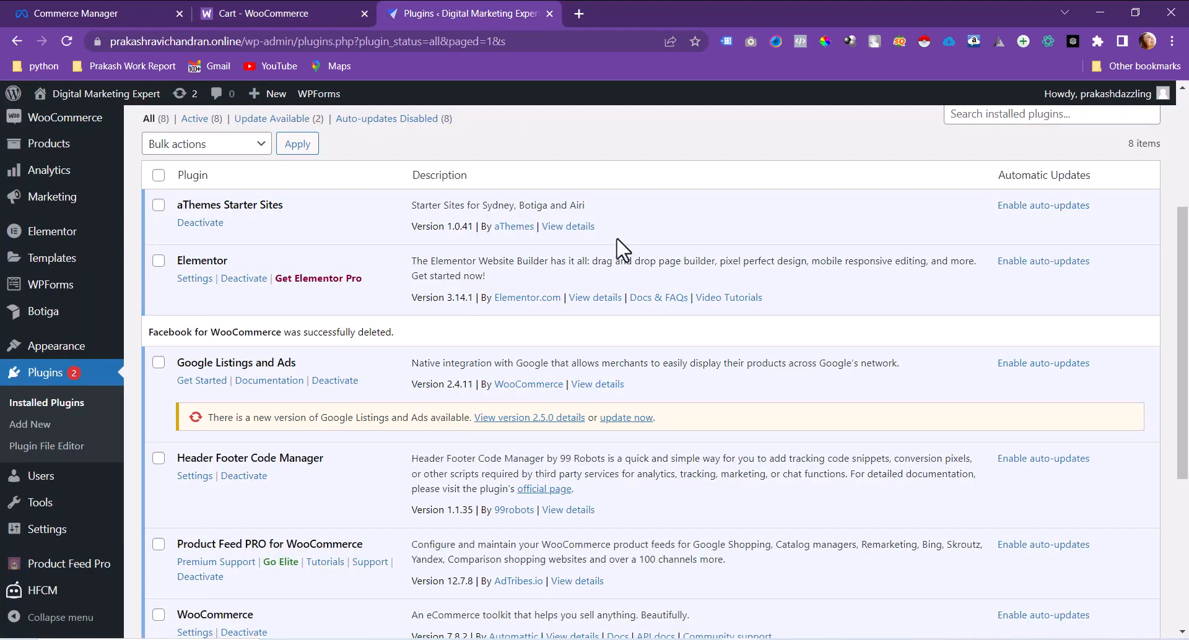
pyautogui.scroll(4, 561, 348)
pyautogui.click(237, 130)
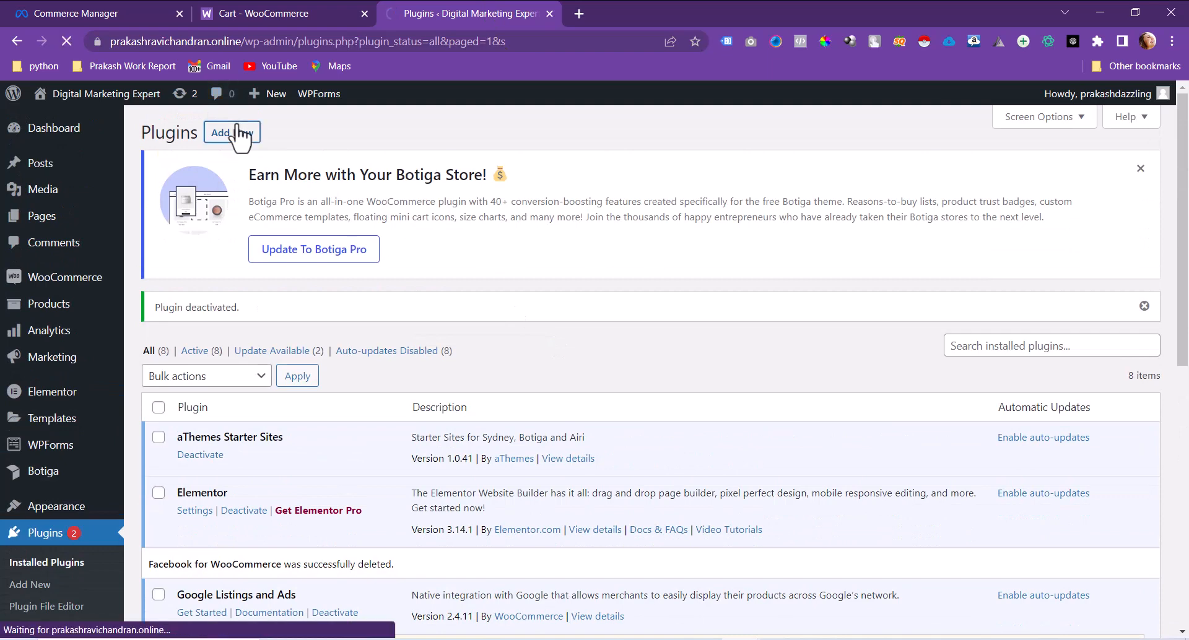
pyautogui.click(981, 311)
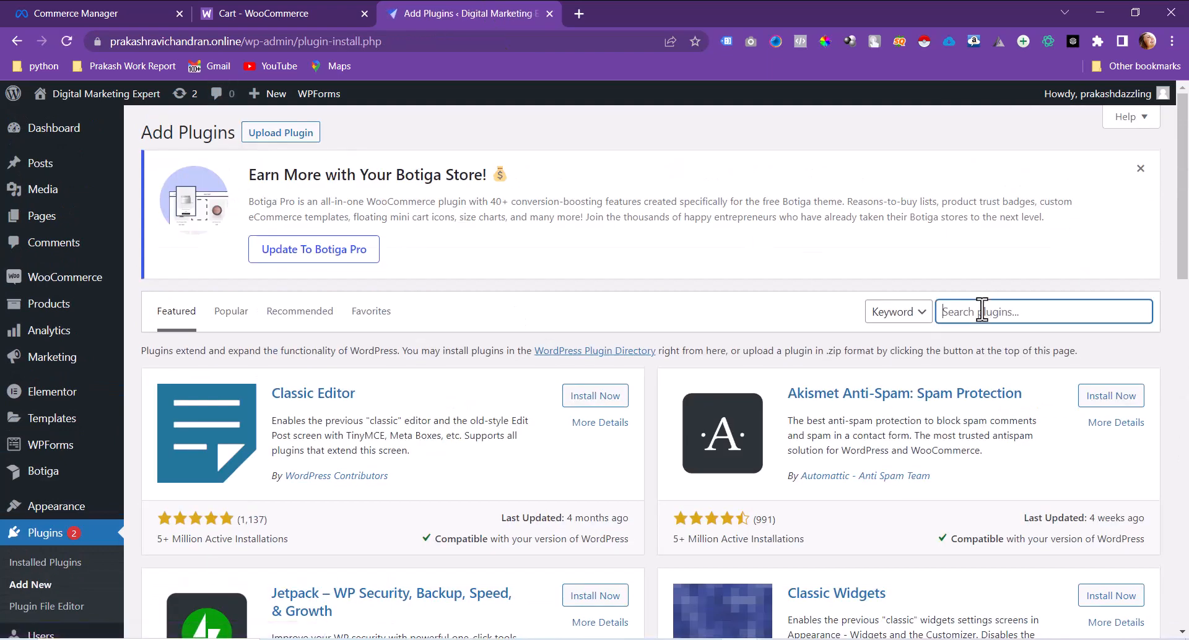
pyautogui.hotkey('ctrl', 'v')
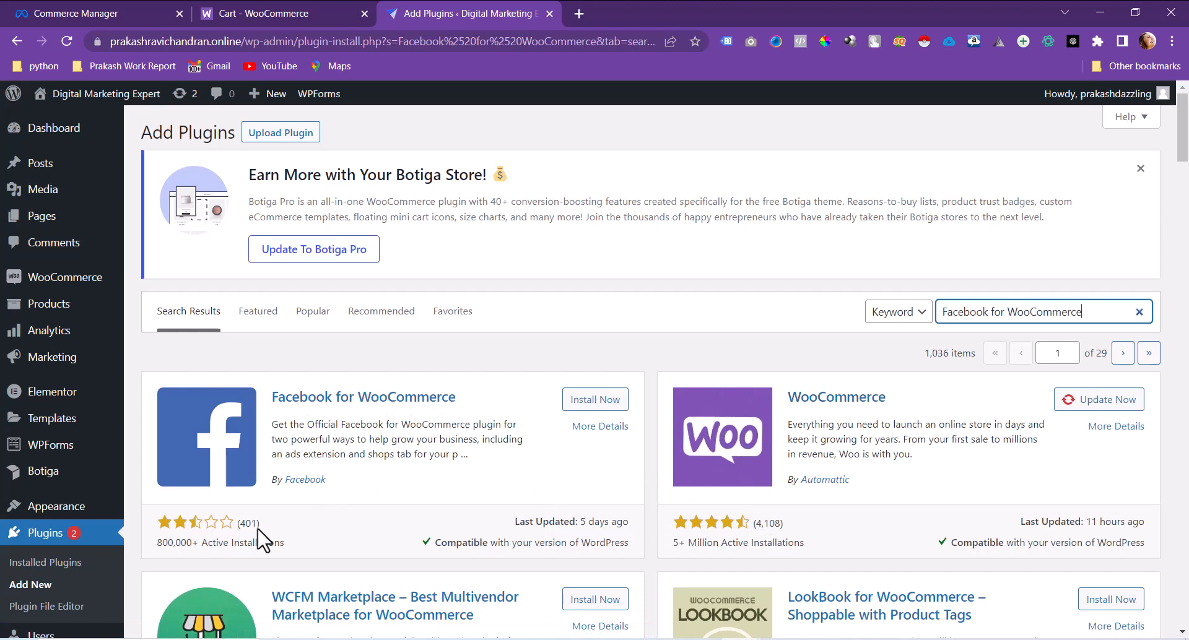
pyautogui.click(623, 401)
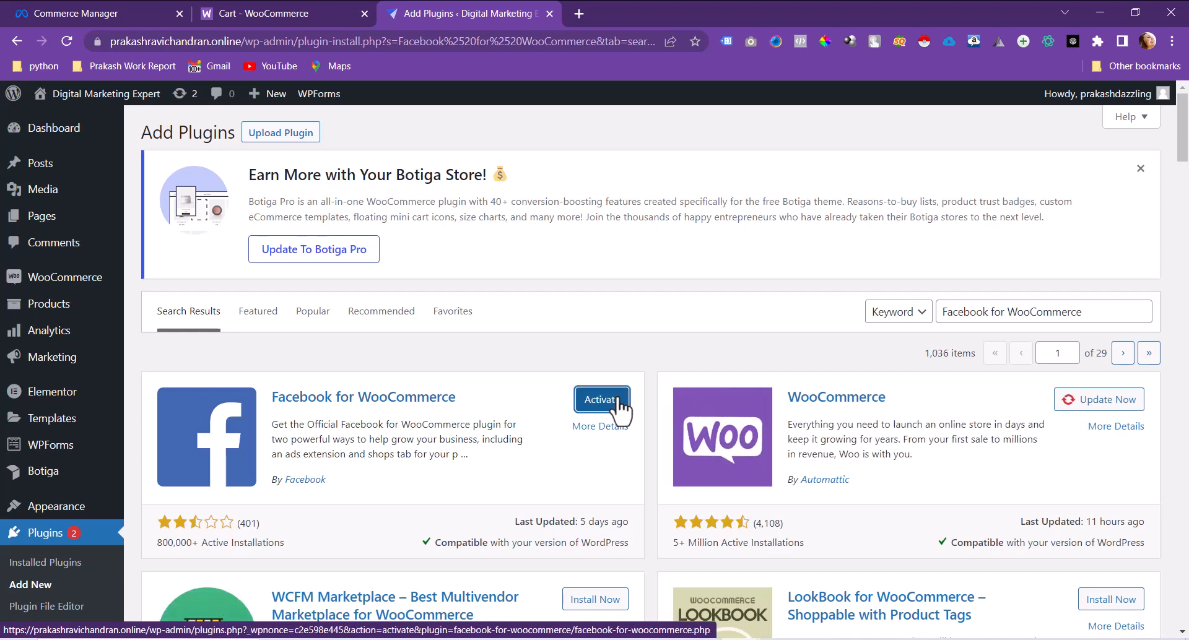
pyautogui.click(617, 404)
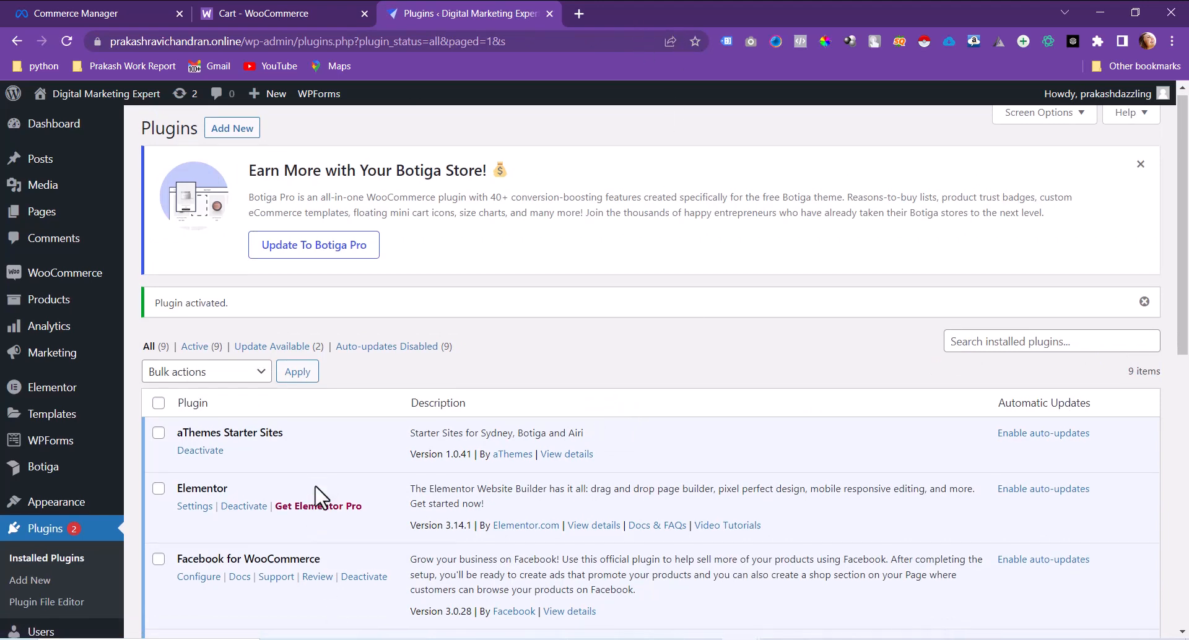
# Open the Facebook for WooCommerce configuration and start the Facebook connection with the signed-in account, continuing to the settings confirmation.
pyautogui.scroll(-3, 318, 495)
pyautogui.click(198, 427)
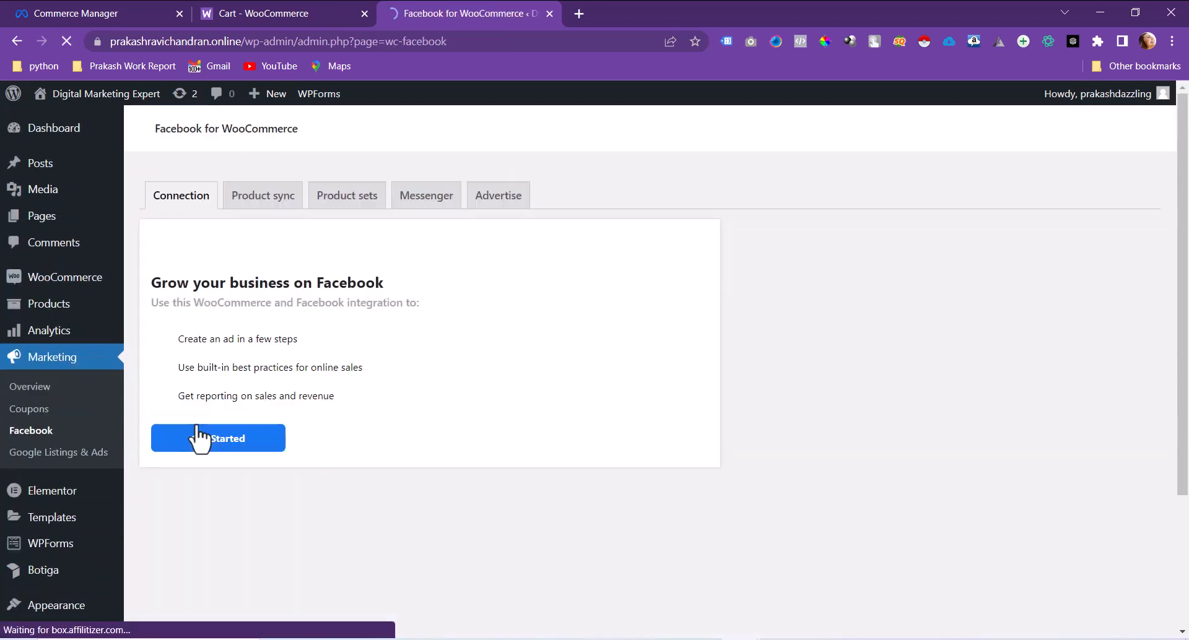
pyautogui.scroll(-1, 226, 495)
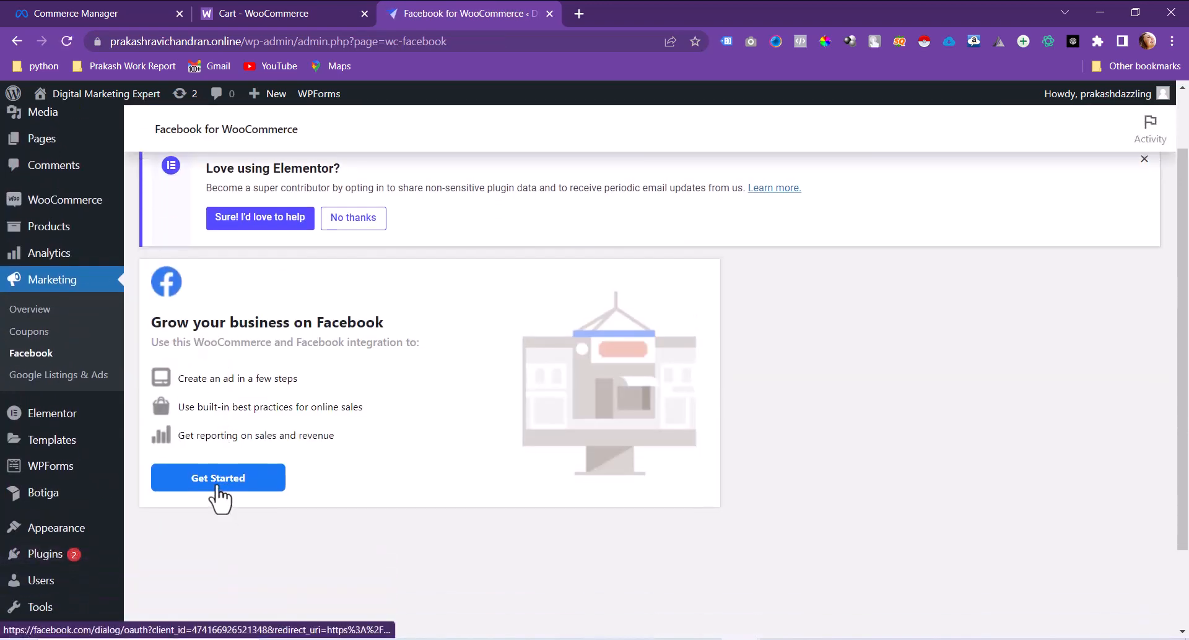
pyautogui.click(218, 485)
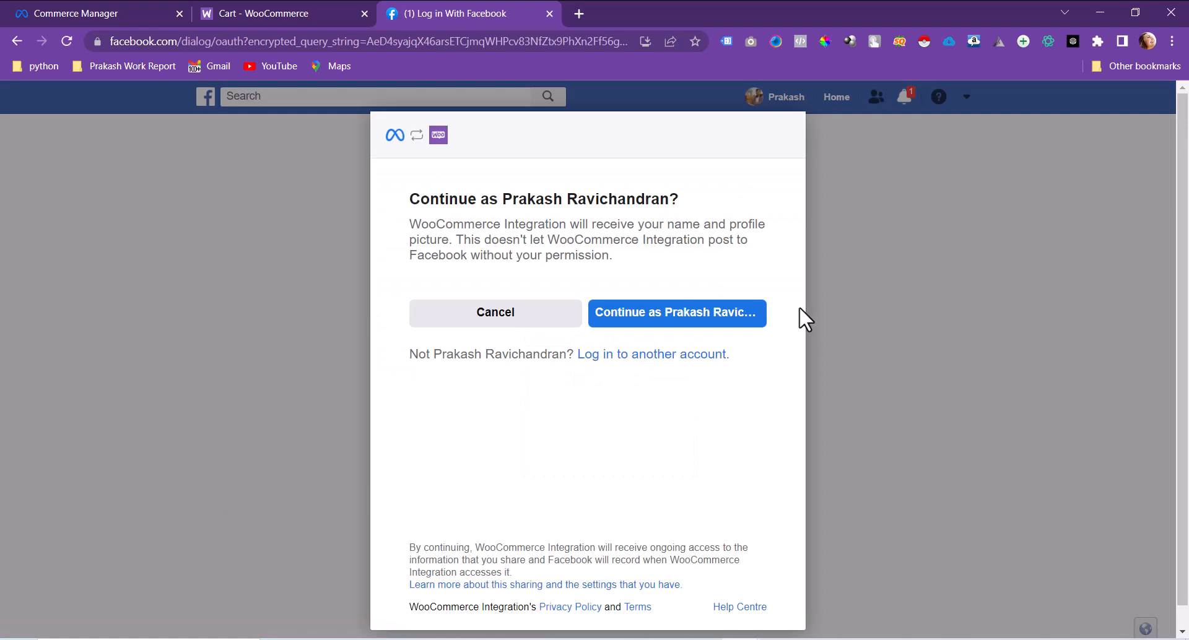
pyautogui.click(680, 314)
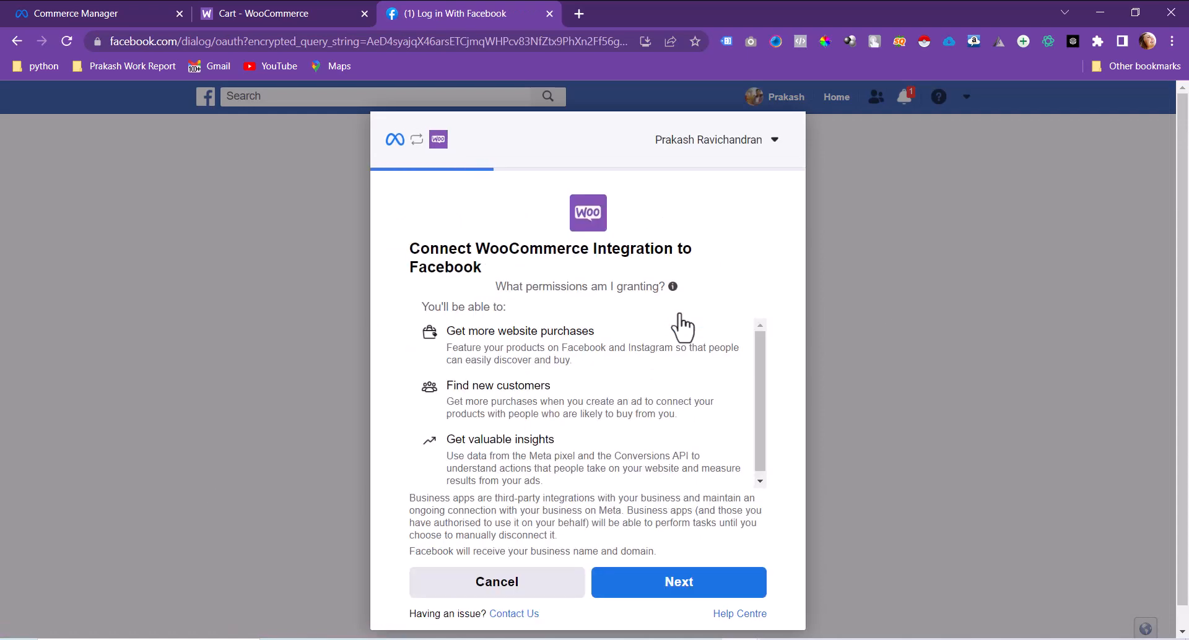
pyautogui.click(694, 596)
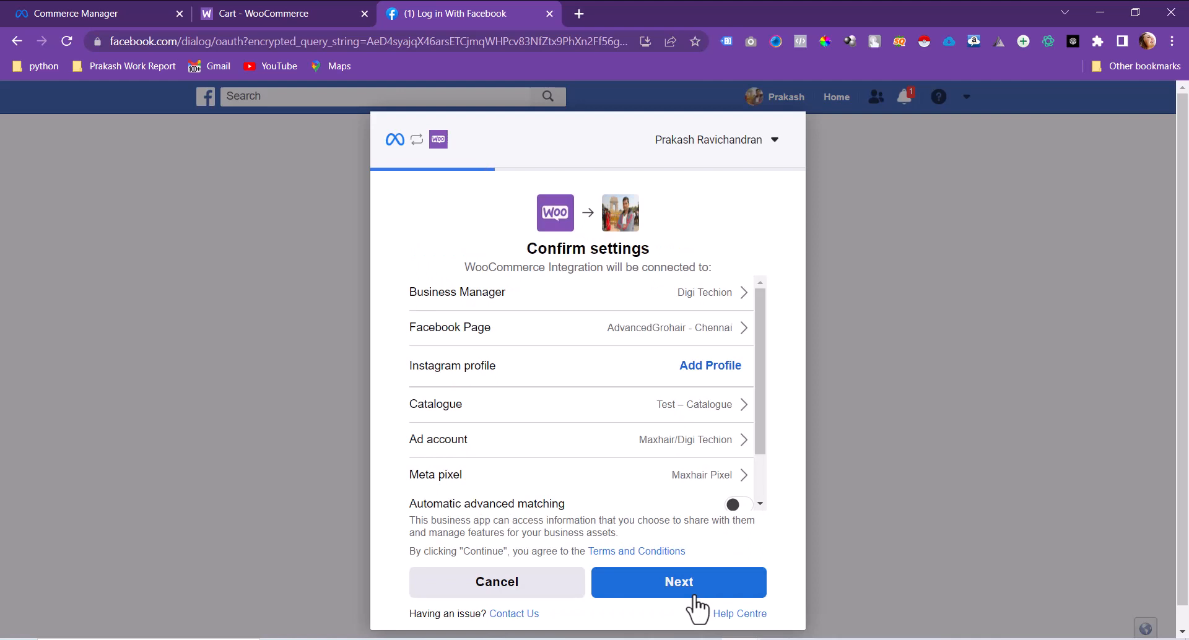
pyautogui.click(680, 328)
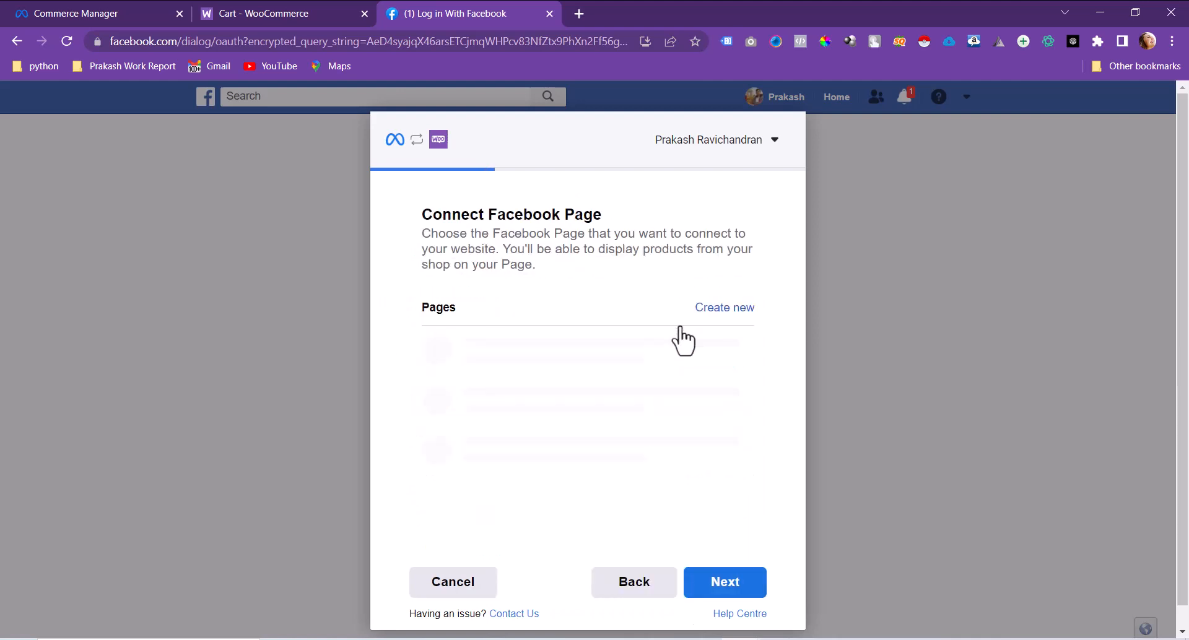
pyautogui.scroll(-5, 613, 492)
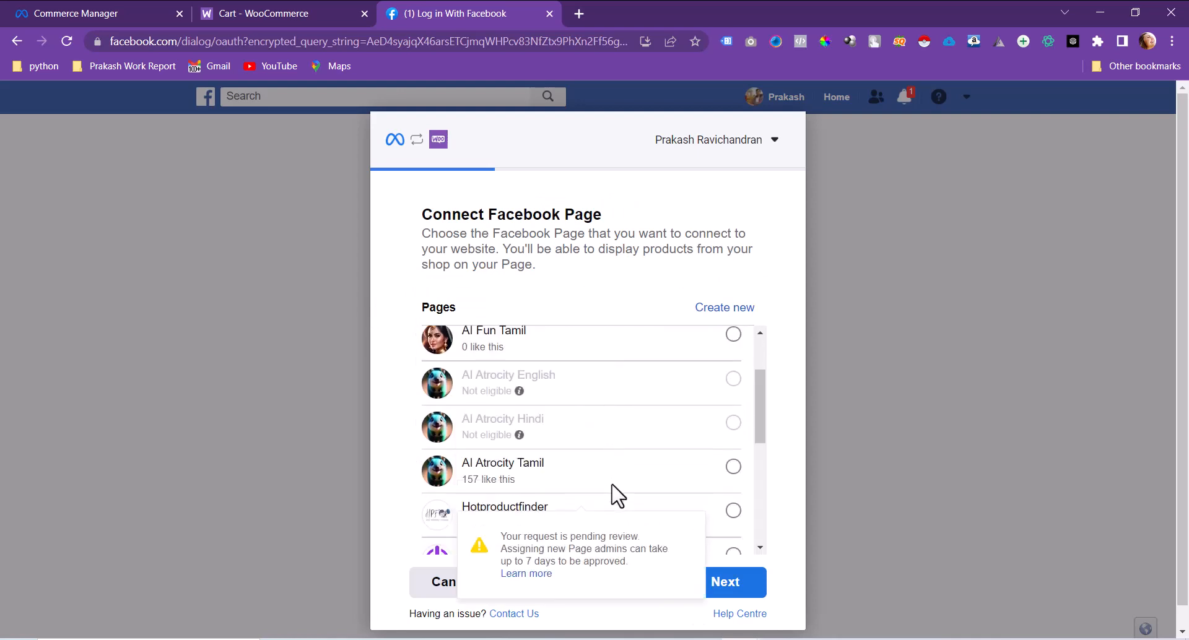
pyautogui.click(736, 423)
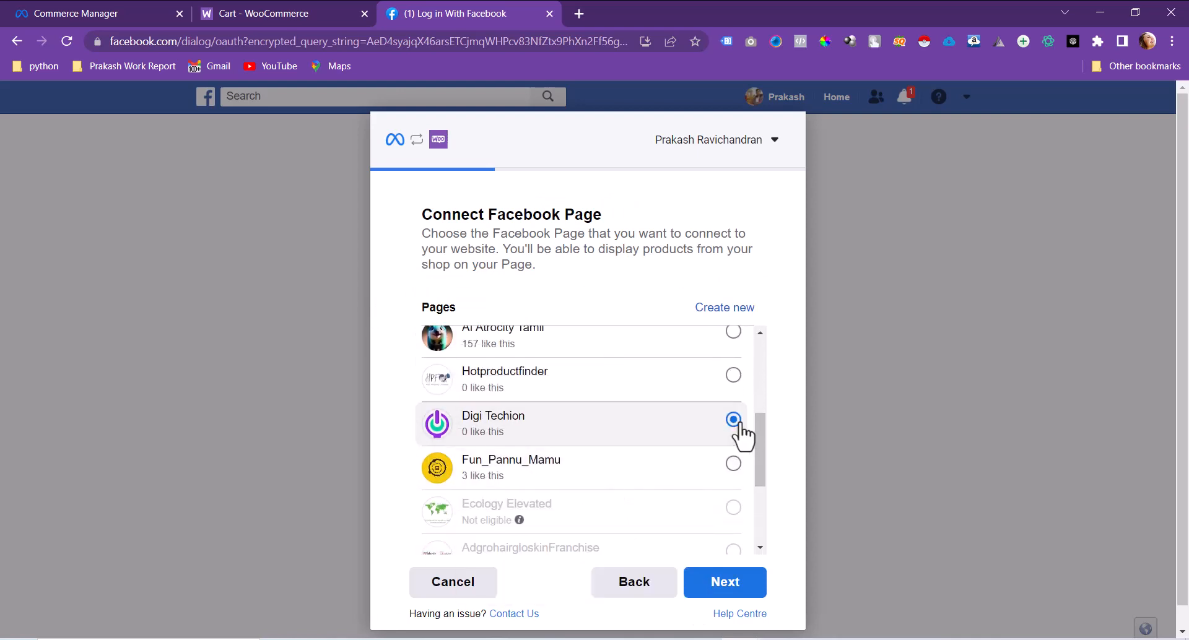
pyautogui.click(745, 587)
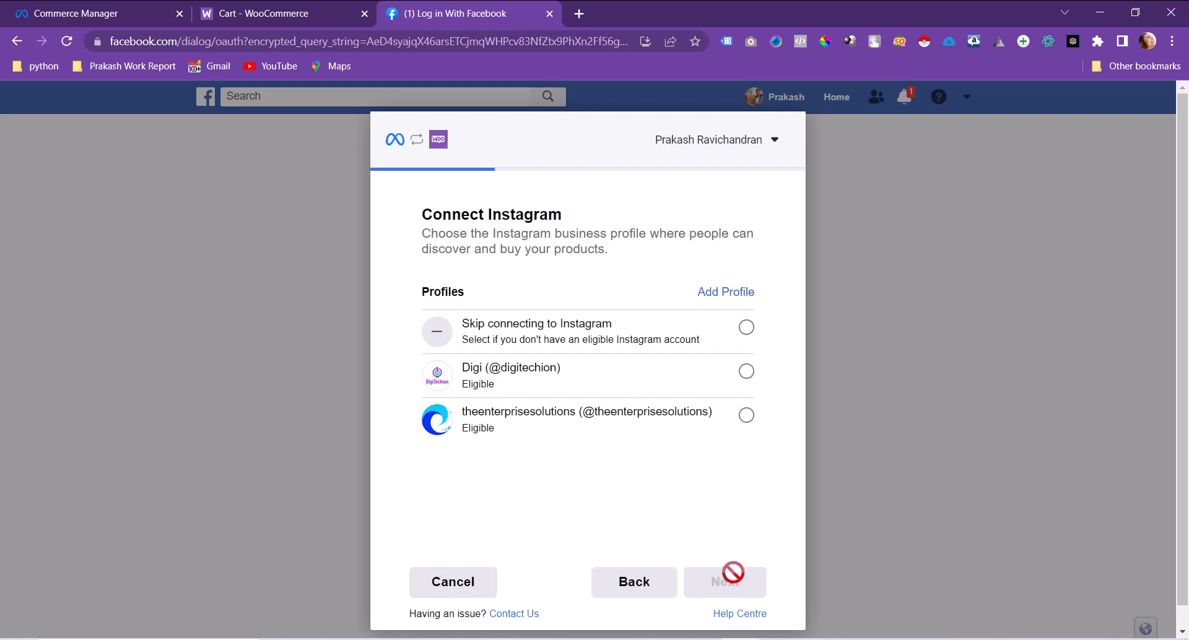
pyautogui.click(746, 371)
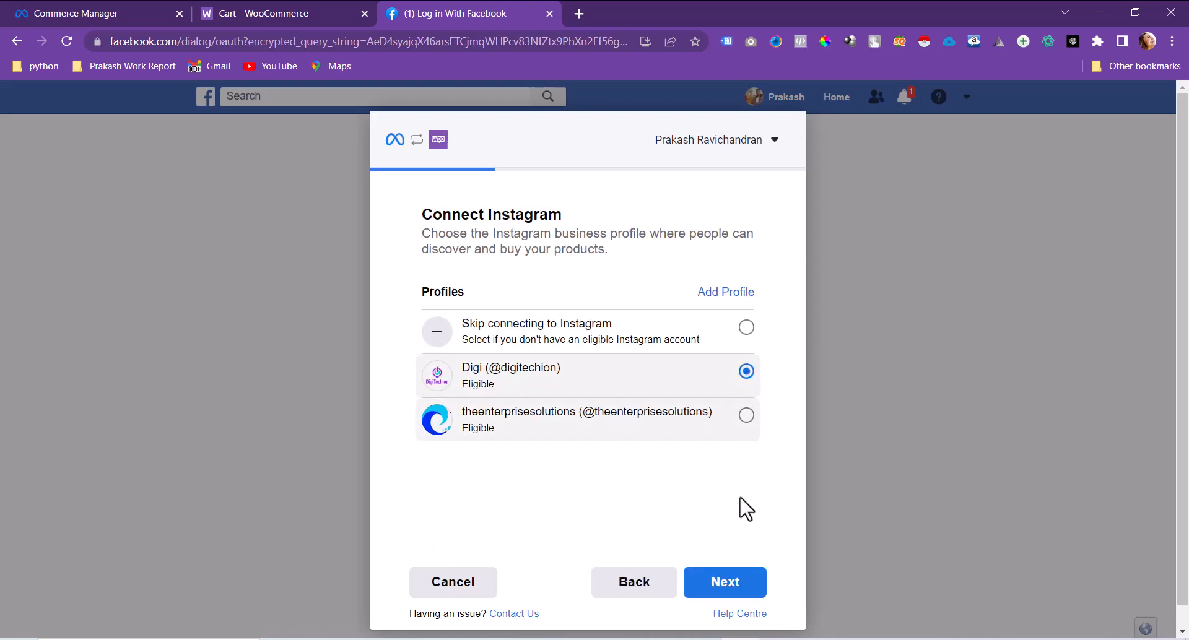
pyautogui.click(724, 588)
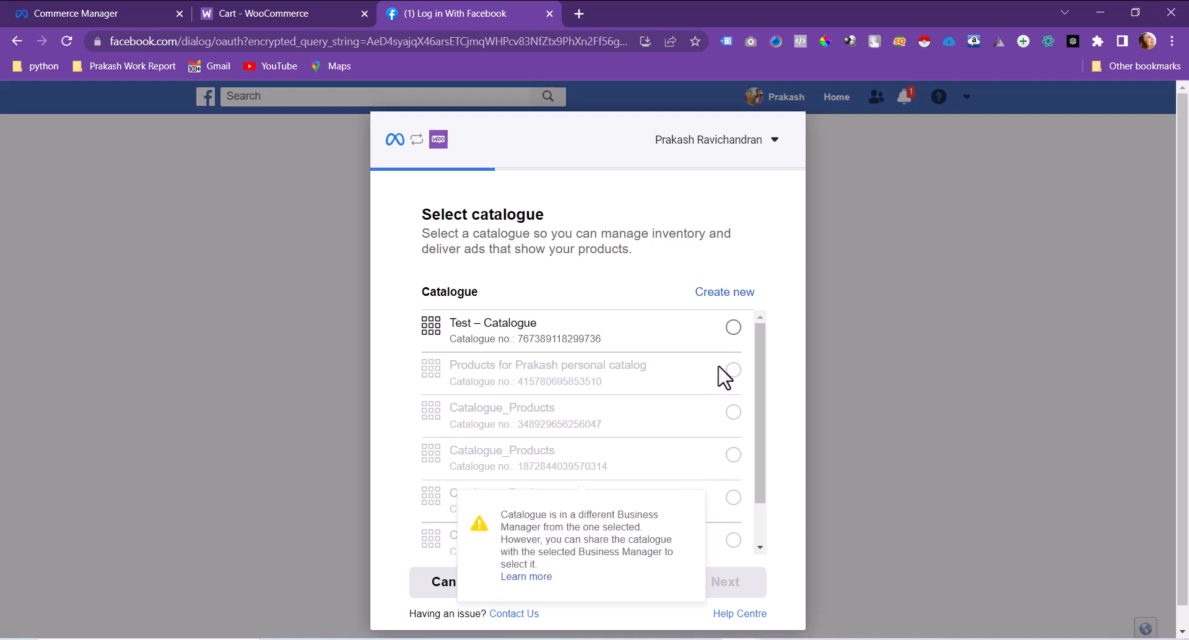
# Start creating a new catalogue for the integration with the suggested name Digital Marketing Expert – Catalogue.
pyautogui.click(726, 302)
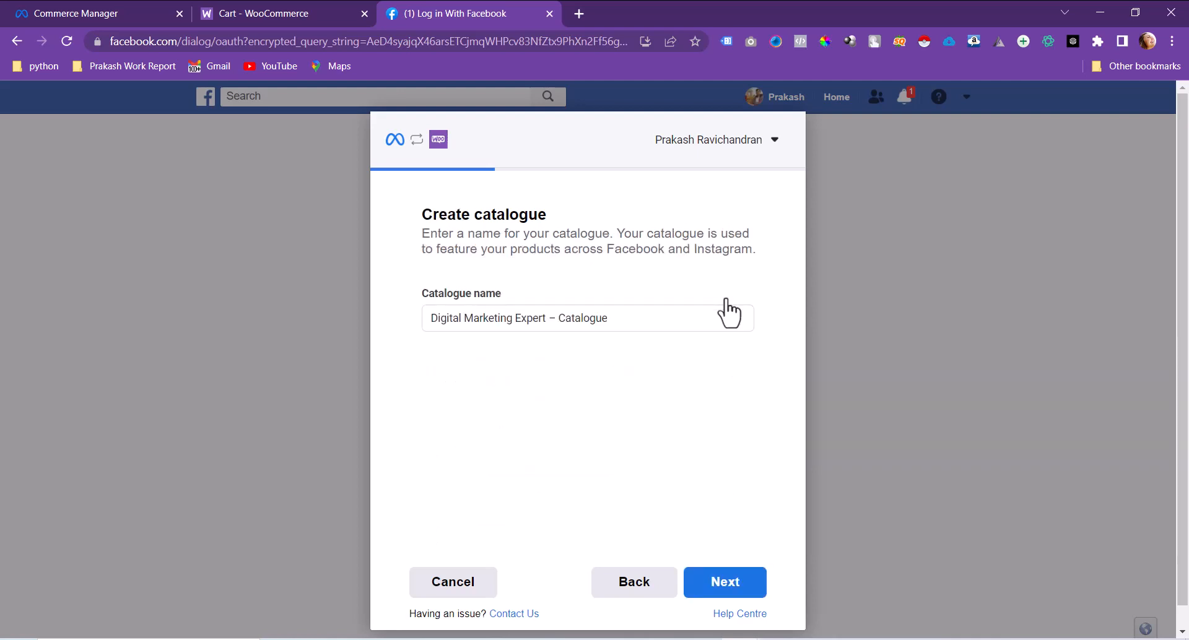
pyautogui.click(643, 319)
pyautogui.moveTo(644, 319); pyautogui.dragTo(372, 314)
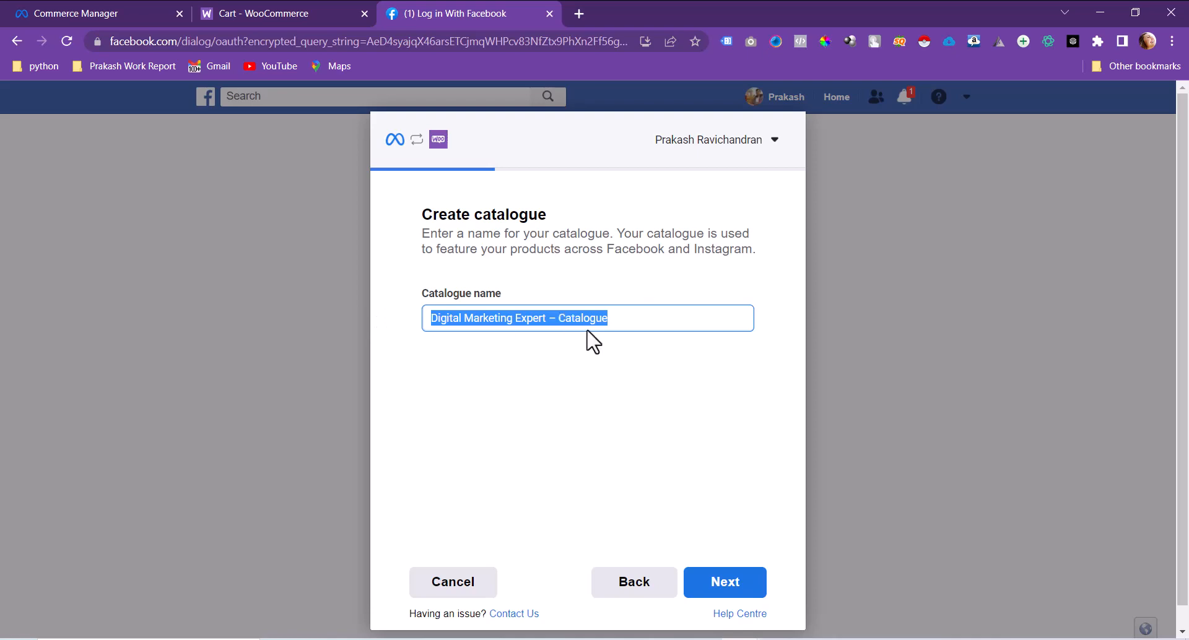
pyautogui.click(551, 317)
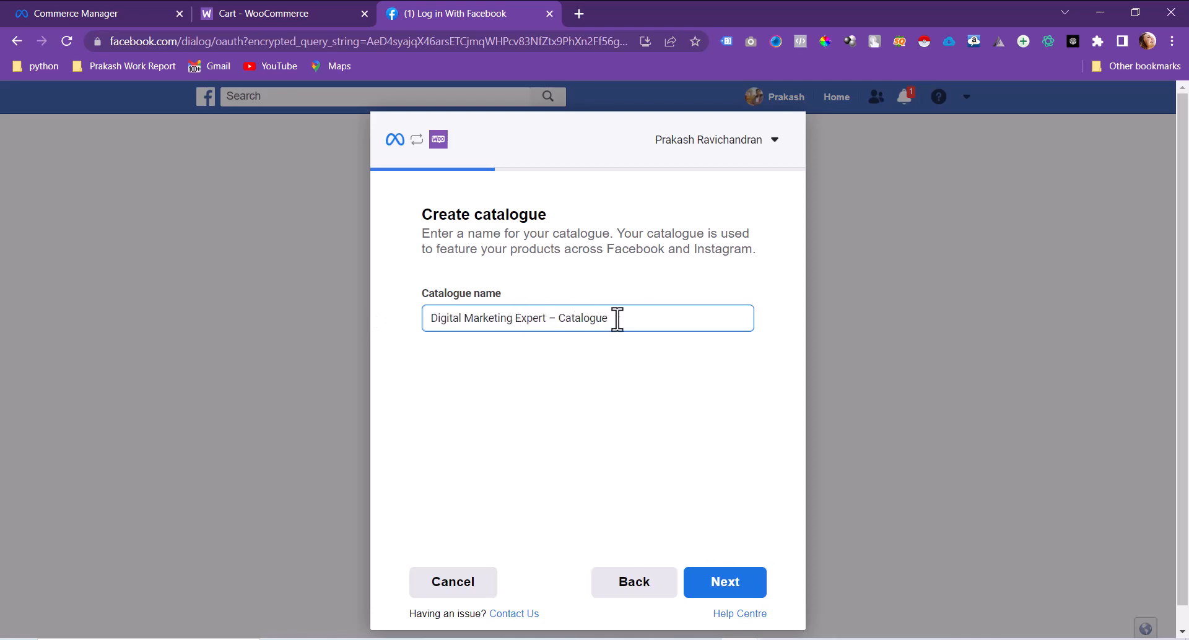
# Open the home page of the WooCommerce store's .online website in a new tab to check the store's brand name.
pyautogui.click(577, 9)
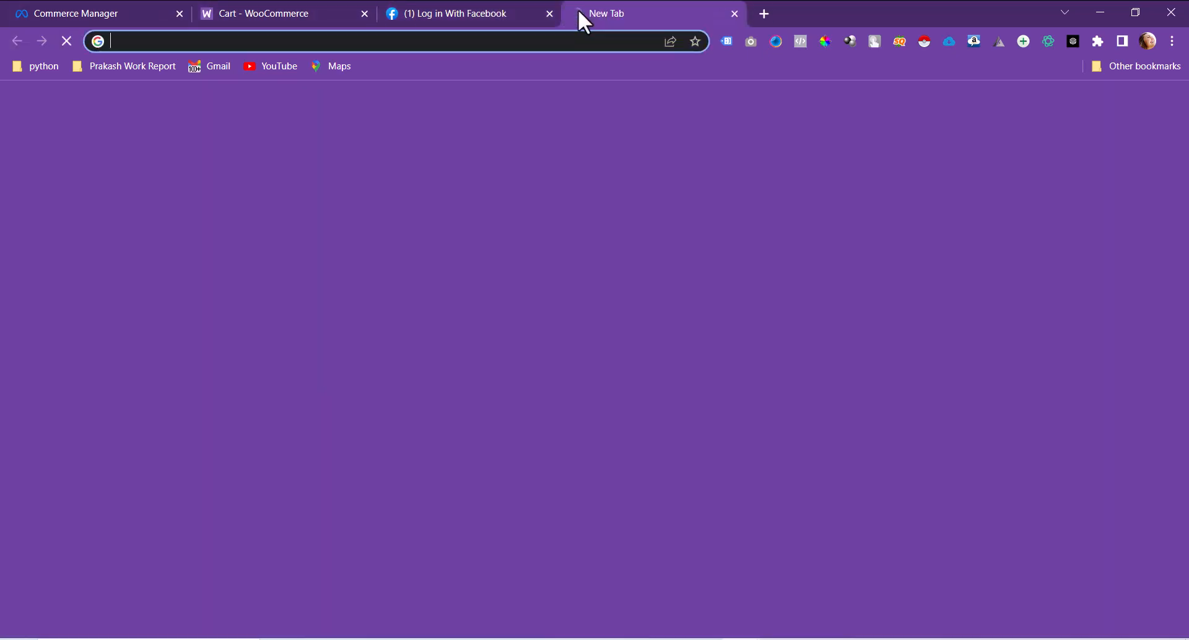
pyautogui.write('prakashravichandran.in')
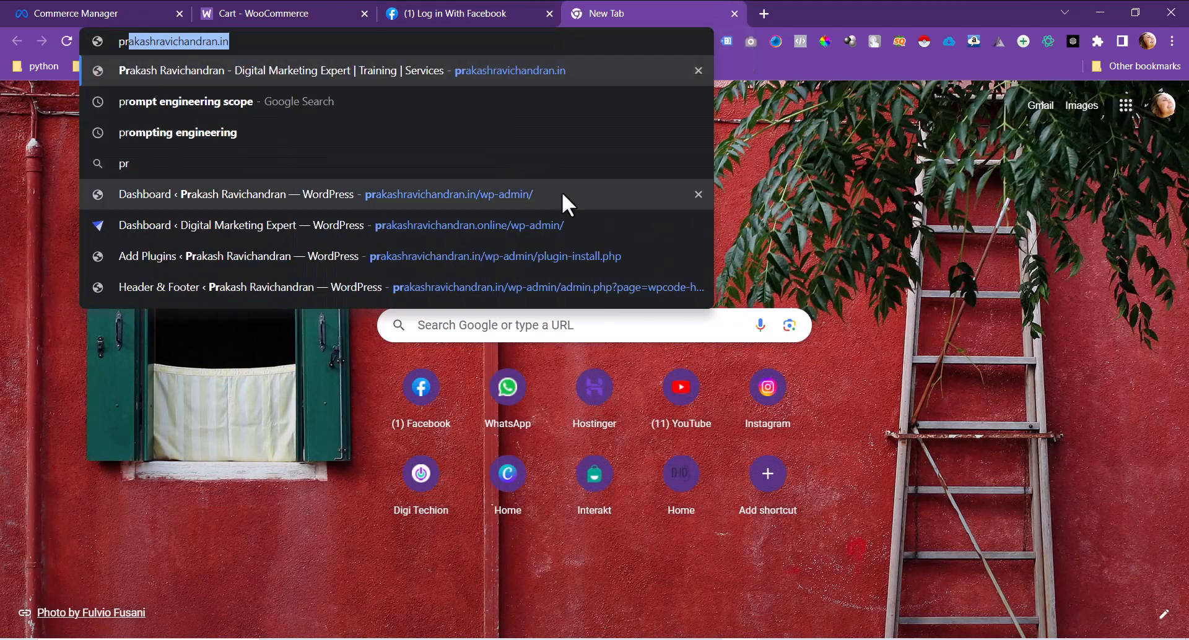
pyautogui.click(385, 47)
pyautogui.press('BackSpace')
pyautogui.press('BackSpace')
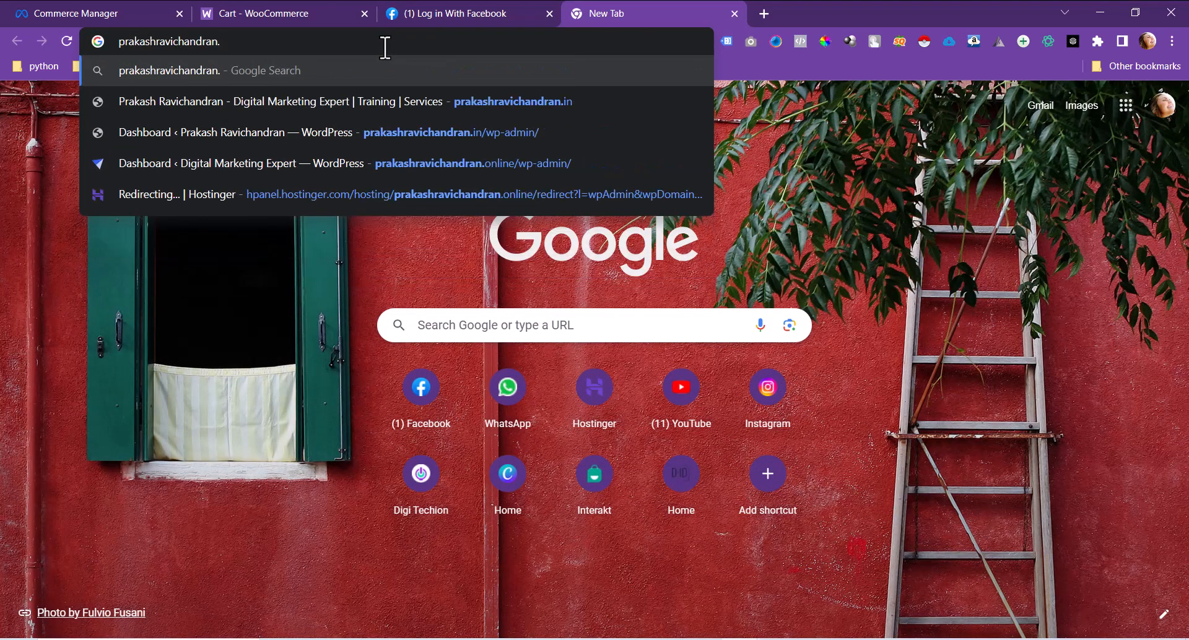
pyautogui.write('online')
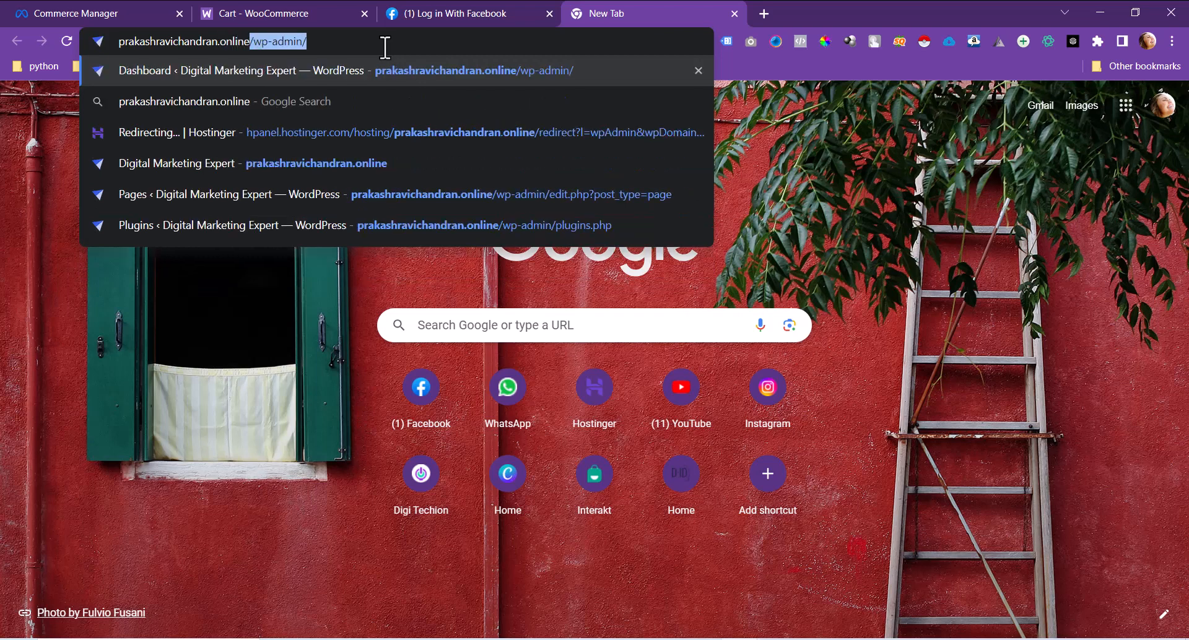
pyautogui.press('Delete')
pyautogui.press('Return')
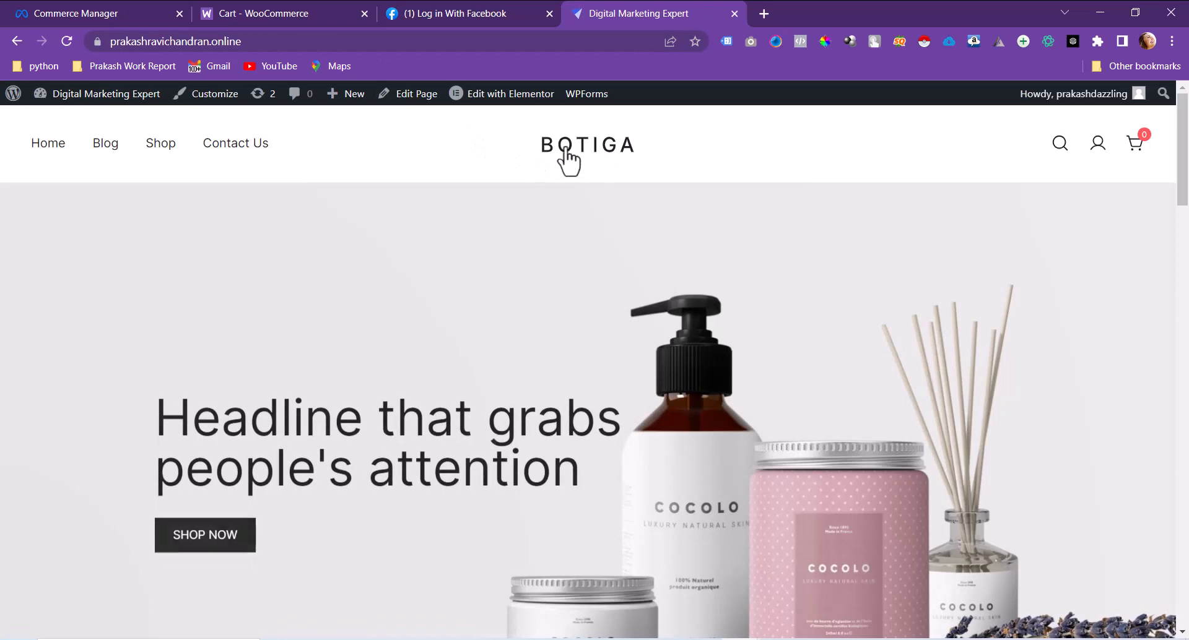
# Return to the Facebook connection setup, name the new catalogue Botiga – Catalogue and continue to the ad account selection.
pyautogui.click(464, 12)
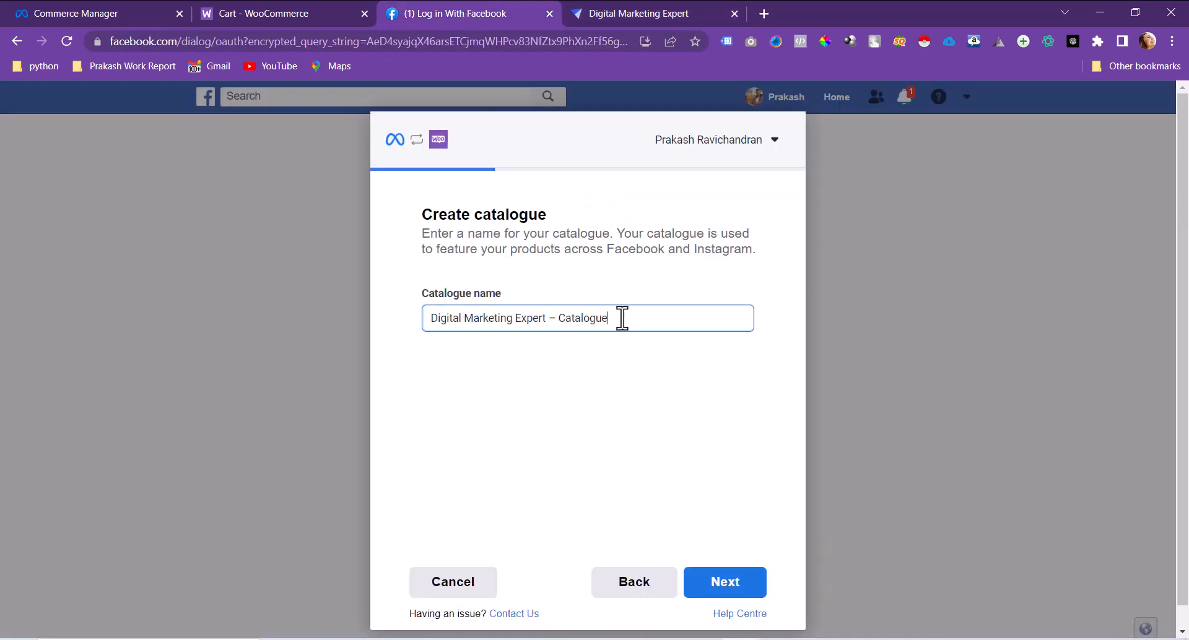
pyautogui.moveTo(545, 319); pyautogui.dragTo(267, 302)
pyautogui.write('Botiga')
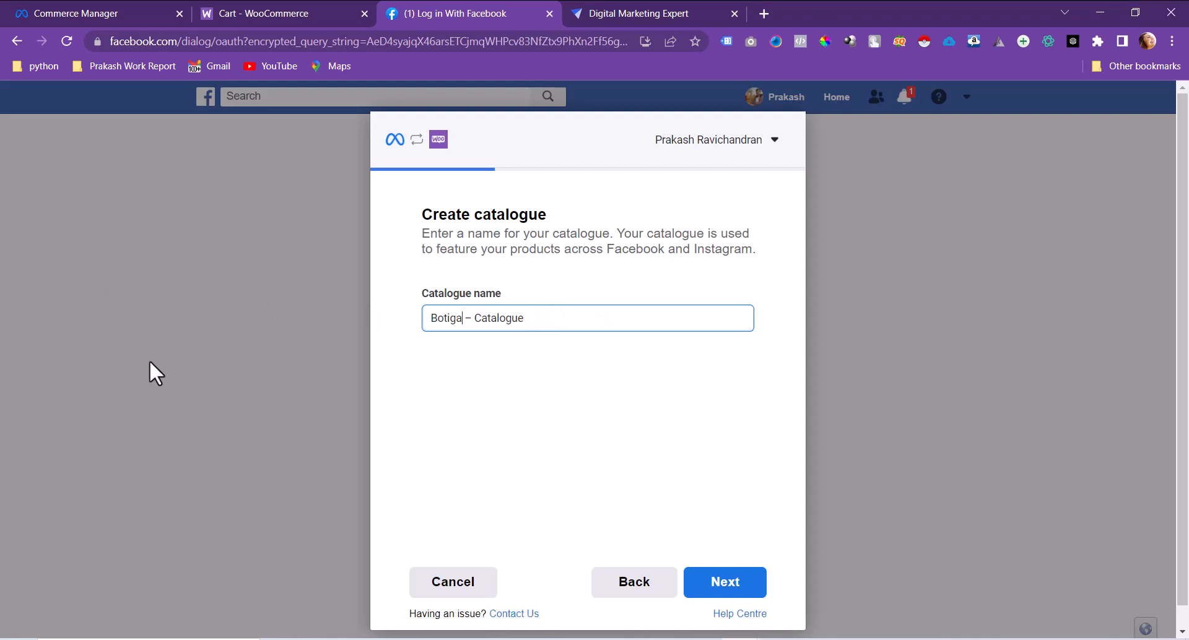
pyautogui.click(740, 586)
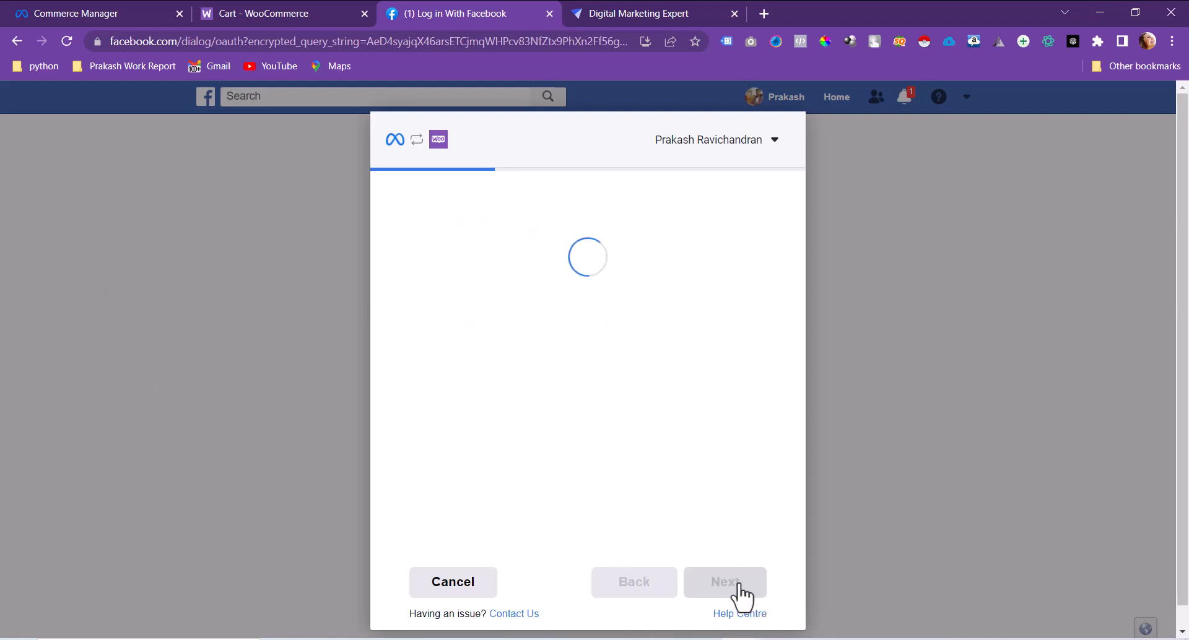
pyautogui.click(738, 587)
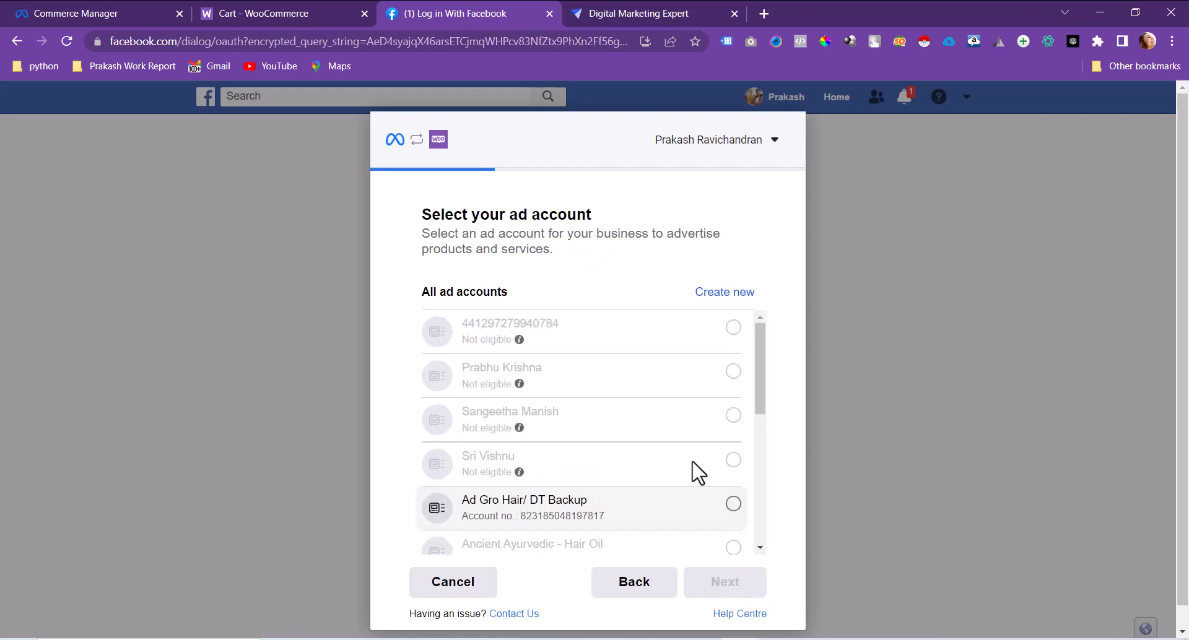
# Look through the eligible ad accounts, select the Realestate Test account and continue to the Meta pixel selection.
pyautogui.scroll(-5, 691, 464)
pyautogui.scroll(-10, 693, 461)
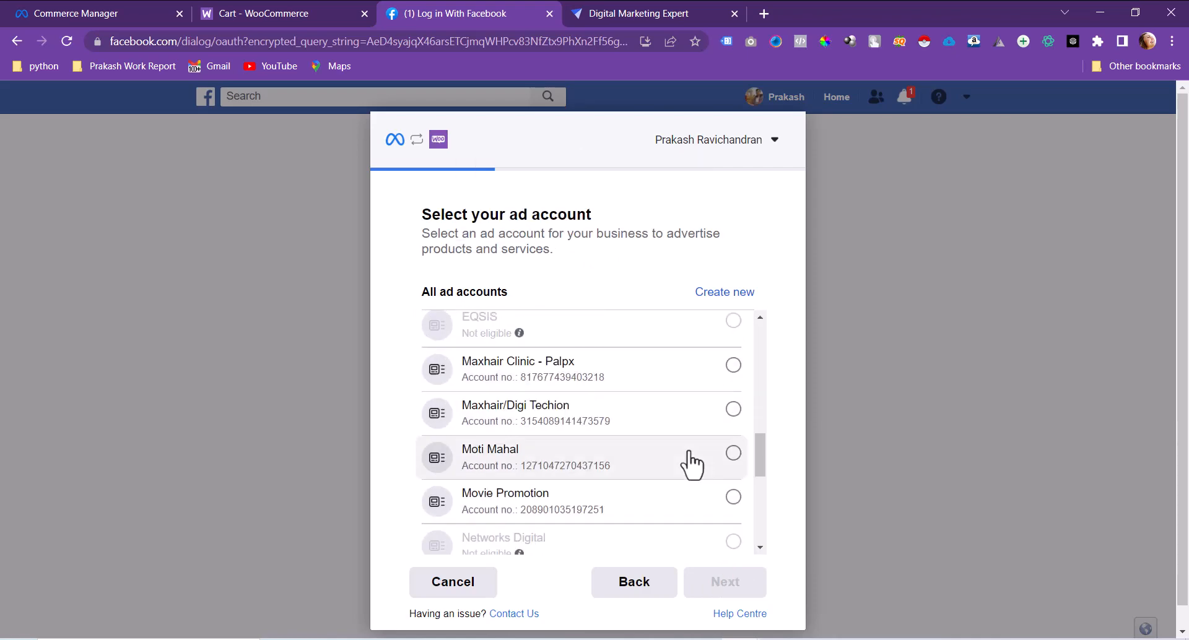
pyautogui.scroll(-5, 693, 461)
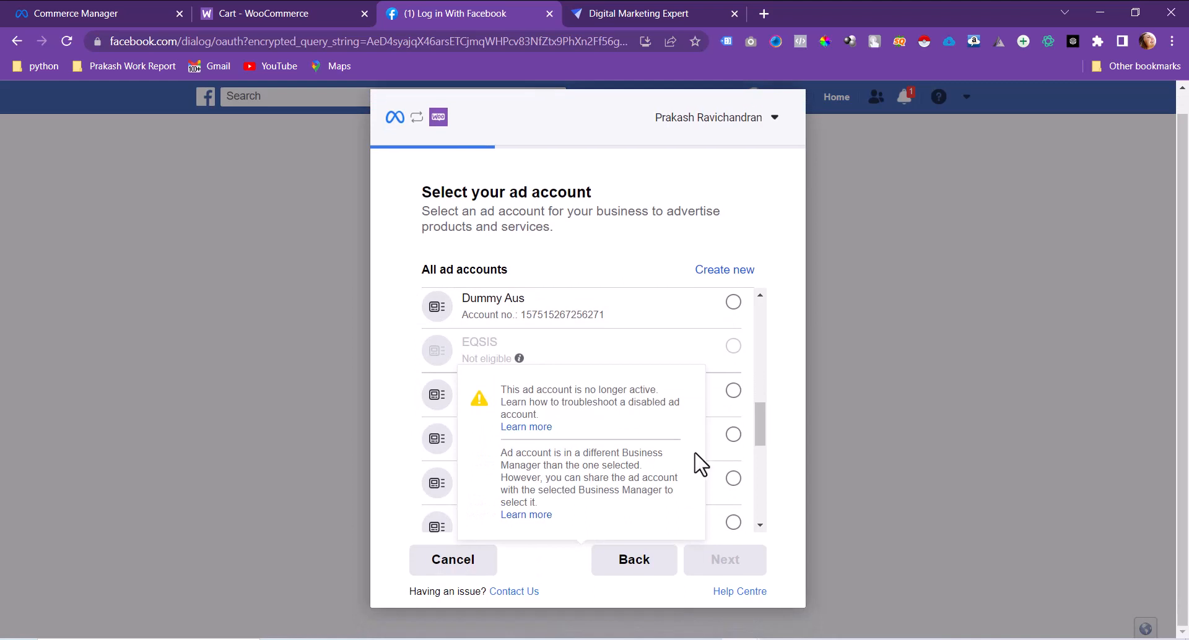
pyautogui.scroll(10, 702, 446)
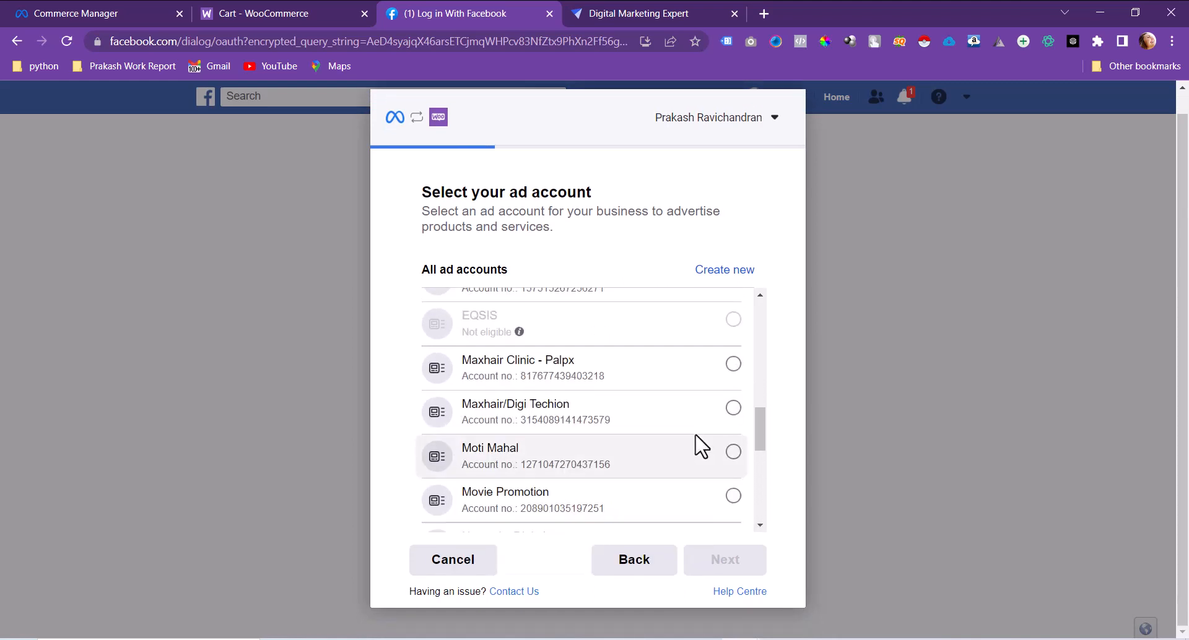
pyautogui.scroll(10, 701, 445)
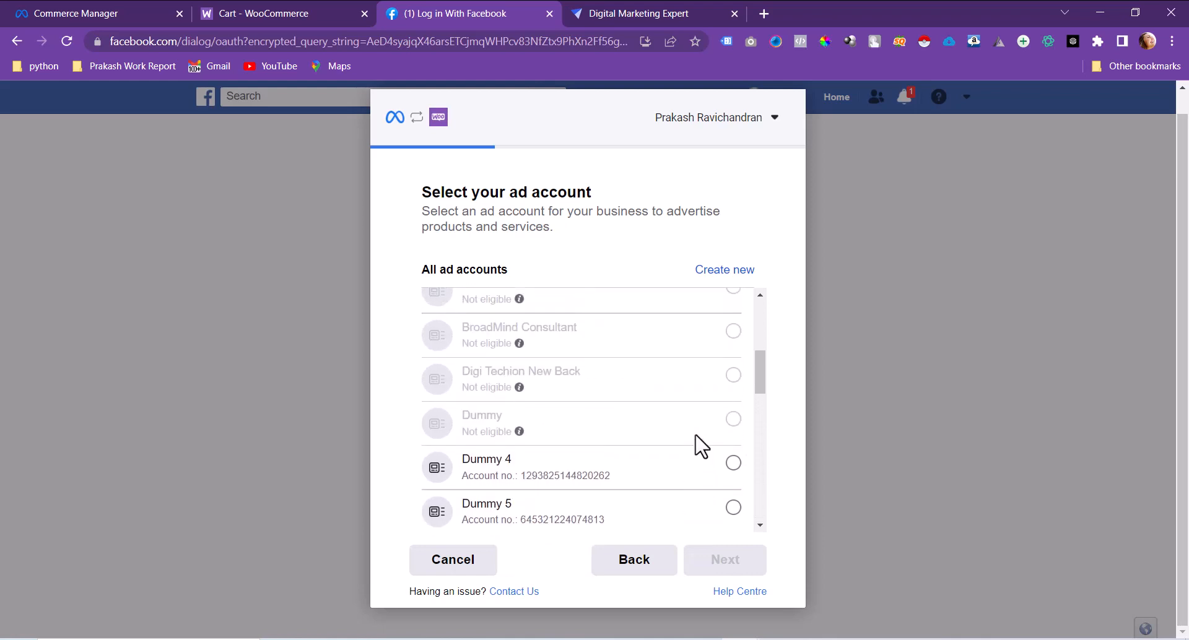
pyautogui.scroll(-6, 700, 444)
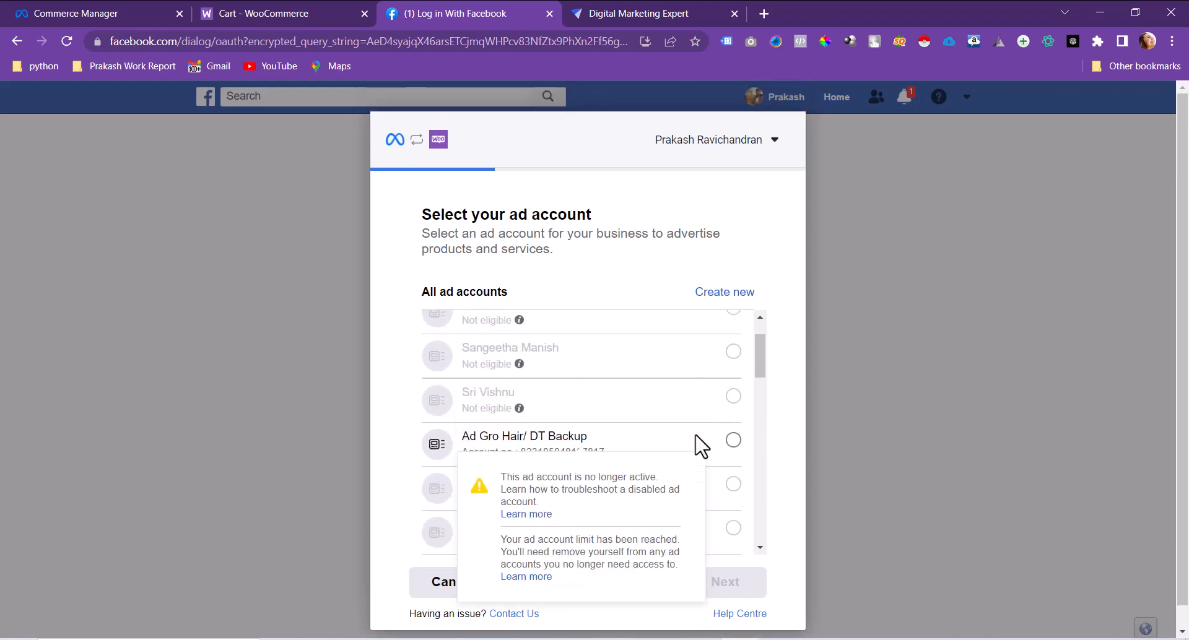
pyautogui.scroll(-5, 757, 444)
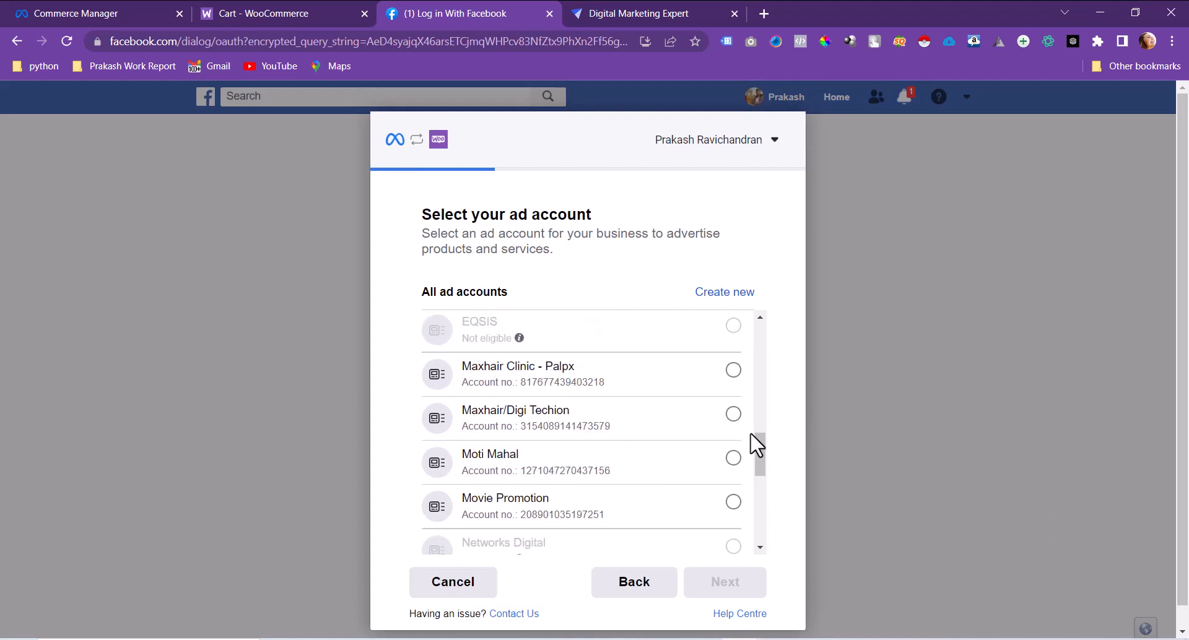
pyautogui.scroll(-6, 754, 443)
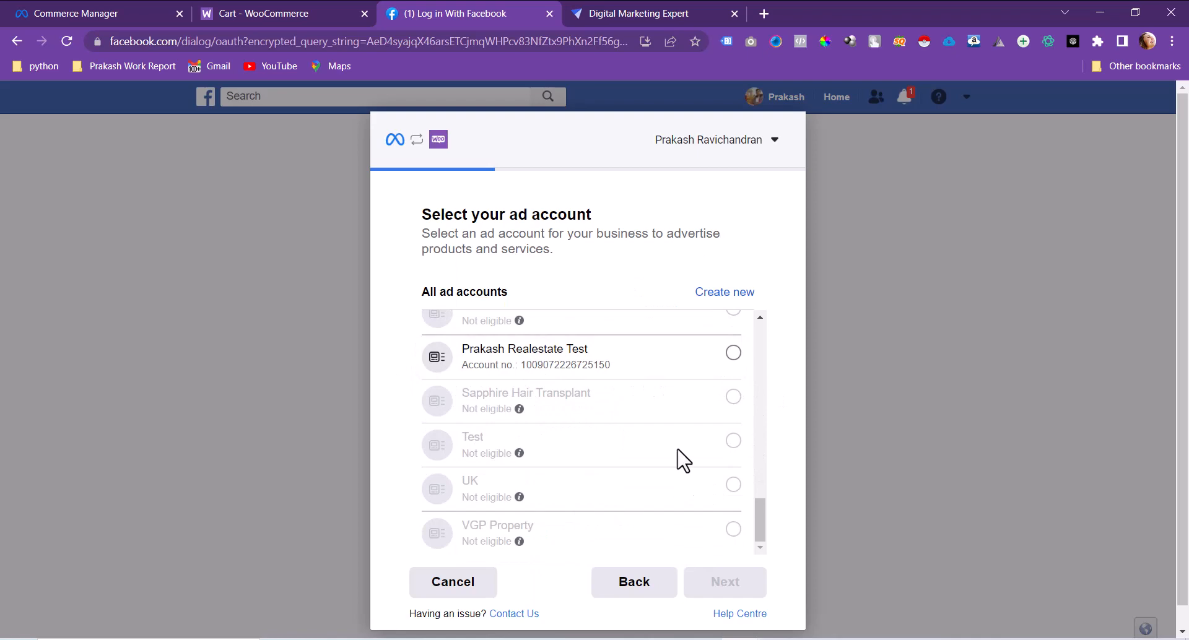
pyautogui.click(719, 358)
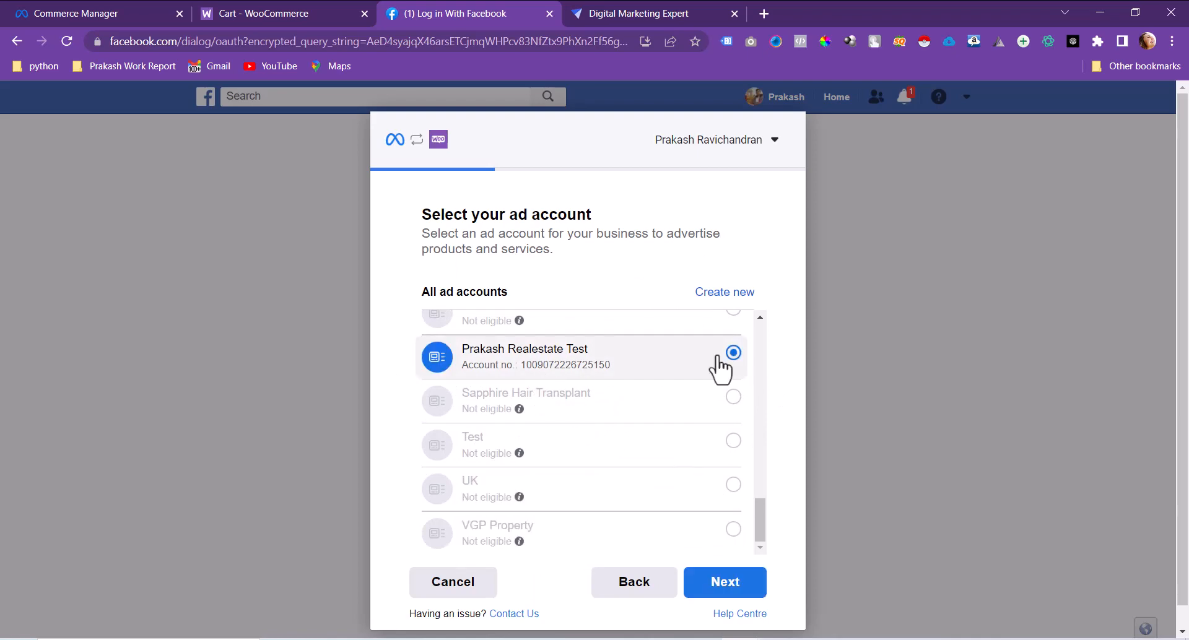
pyautogui.click(721, 585)
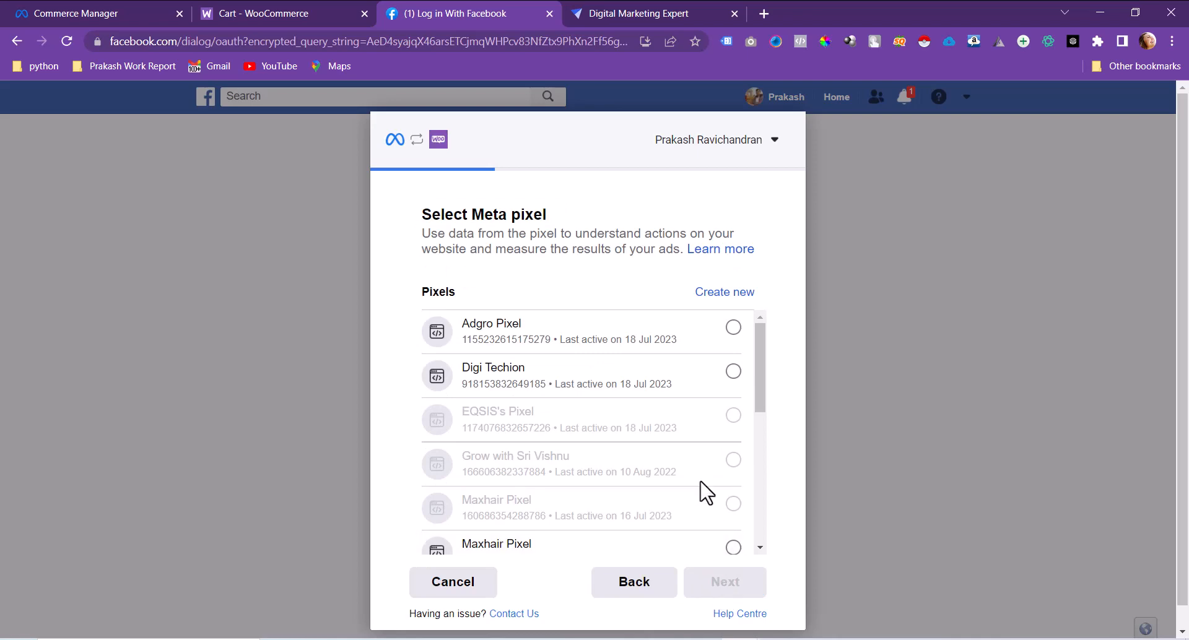
# Choose the existing Meta pixel named with the account owner's first name and continue to the settings confirmation.
pyautogui.scroll(-3, 701, 489)
pyautogui.scroll(-1, 699, 427)
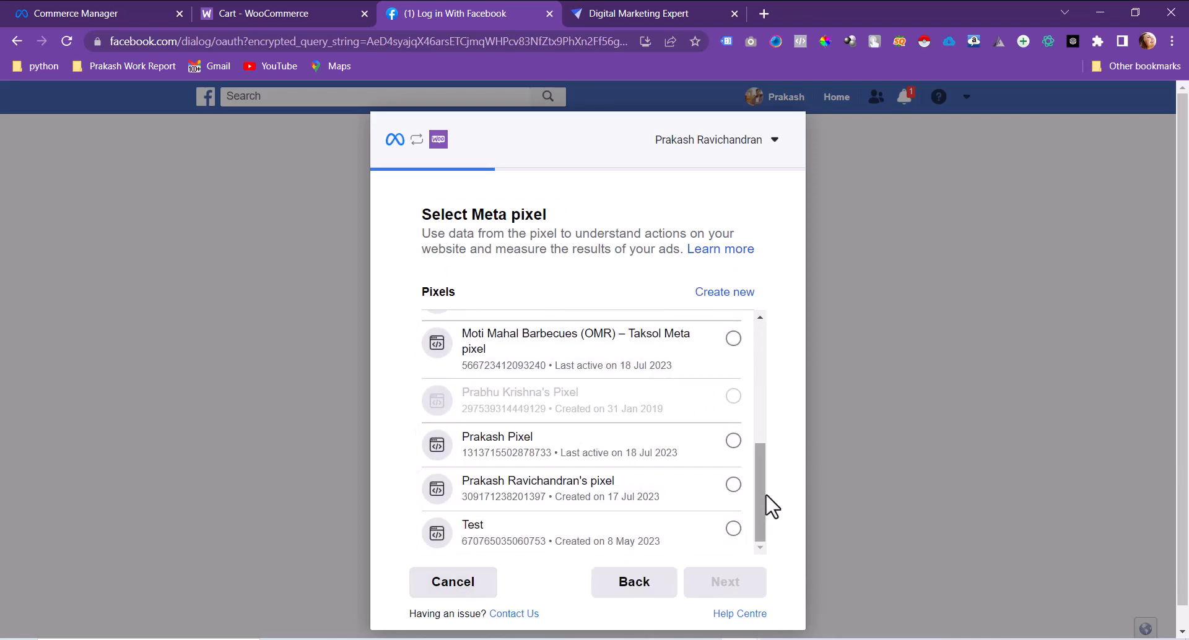
pyautogui.click(702, 445)
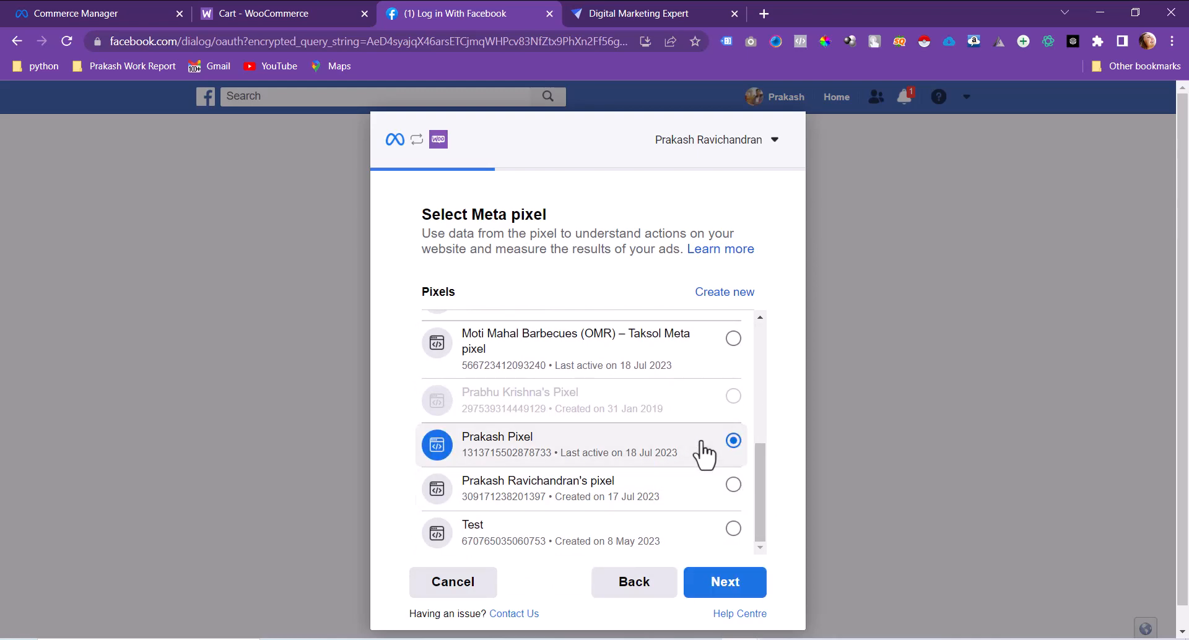
pyautogui.click(725, 584)
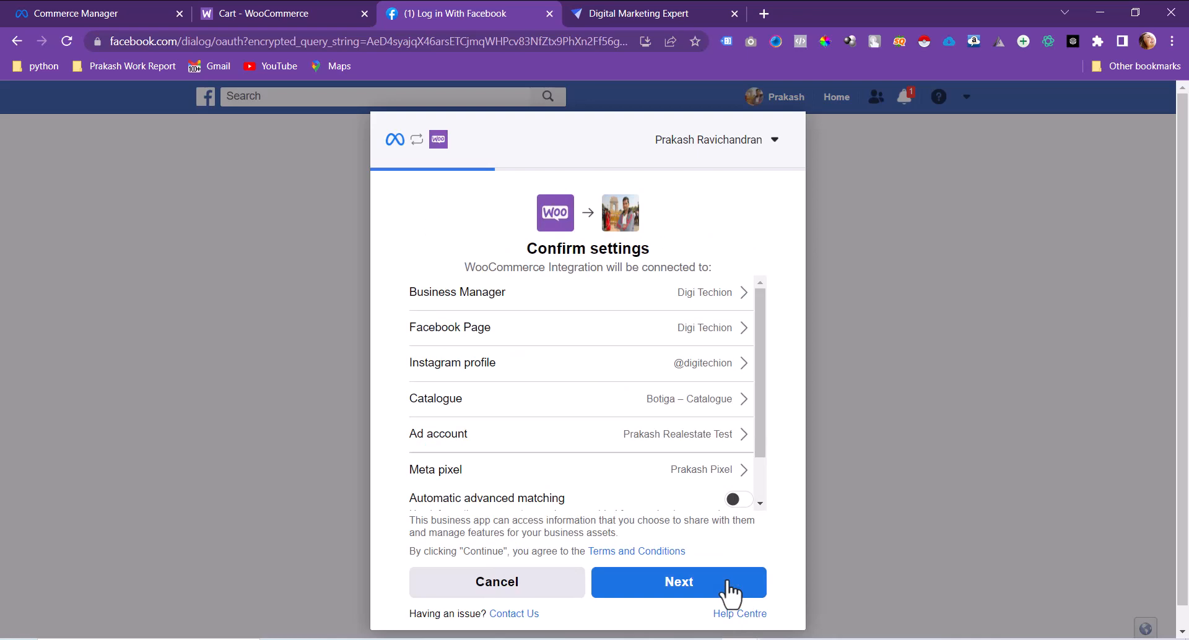
# Confirm the integration settings, accept the default WooCommerce Integration permissions, finish the setup and approve the redirect back to the store's site.
pyautogui.click(729, 585)
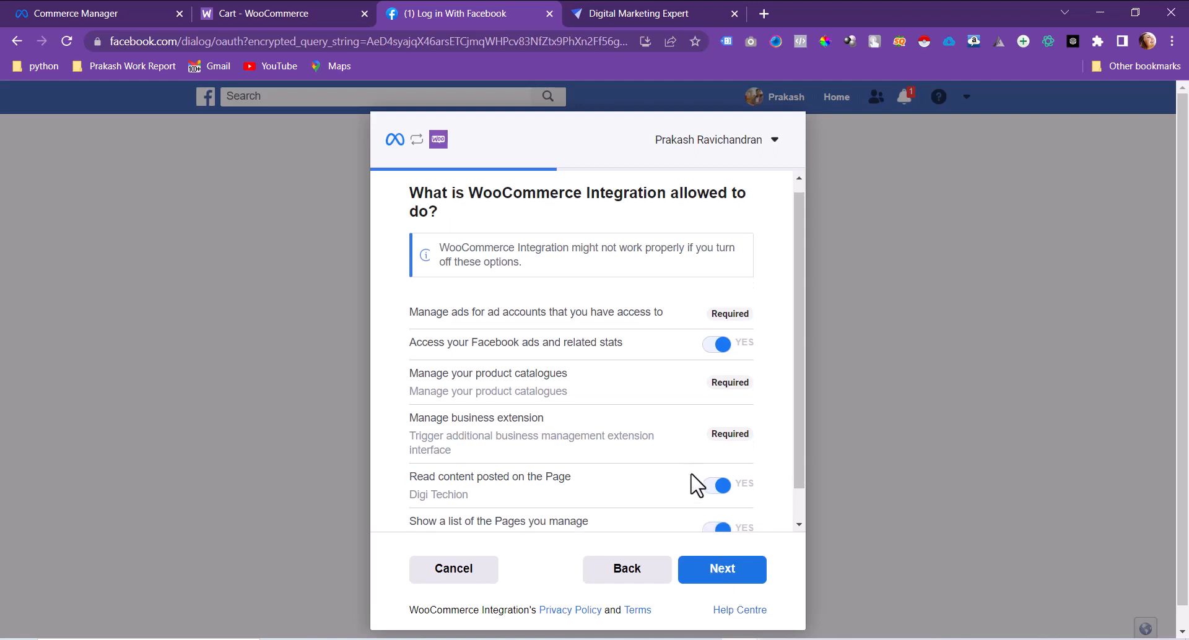
pyautogui.scroll(-1, 696, 483)
pyautogui.click(746, 577)
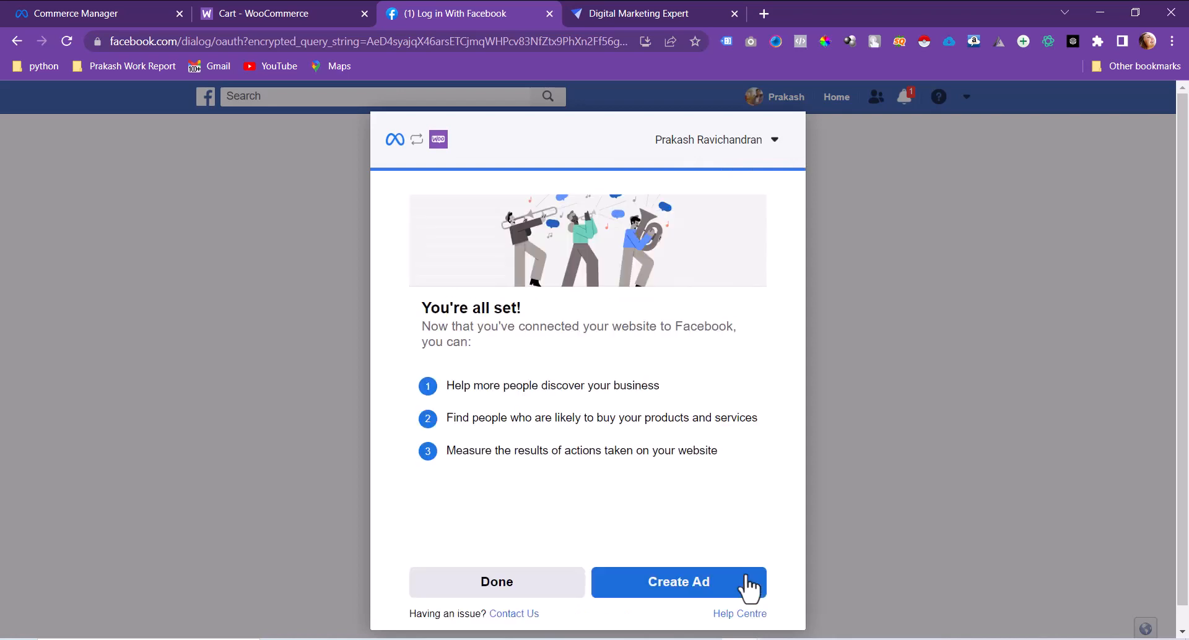
pyautogui.click(528, 586)
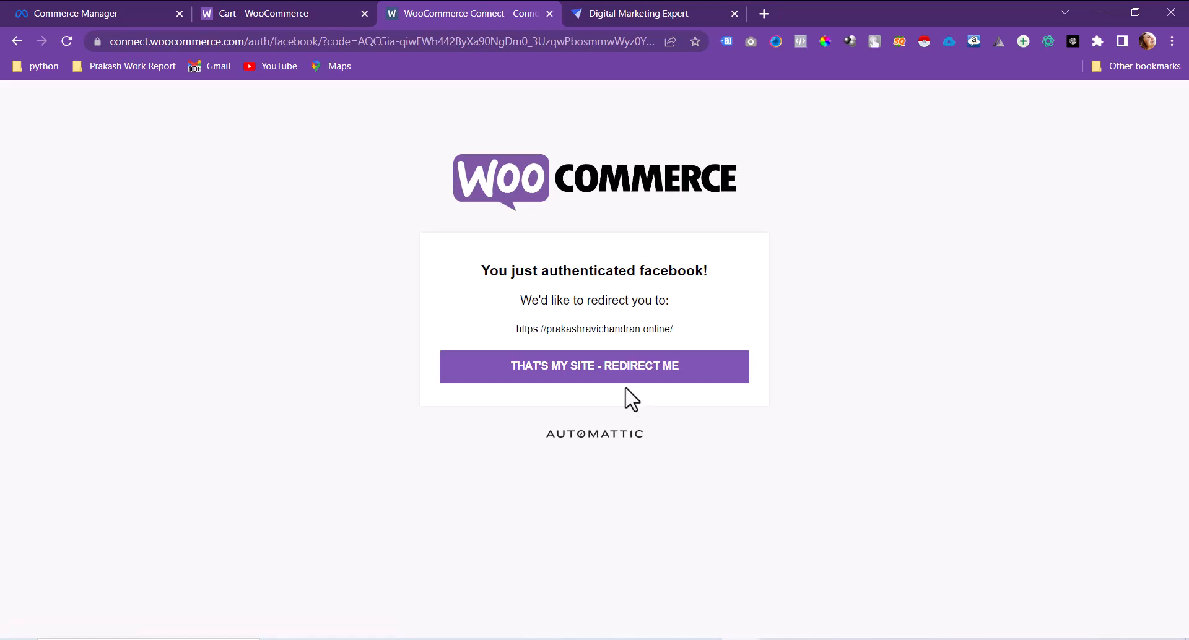
pyautogui.click(549, 372)
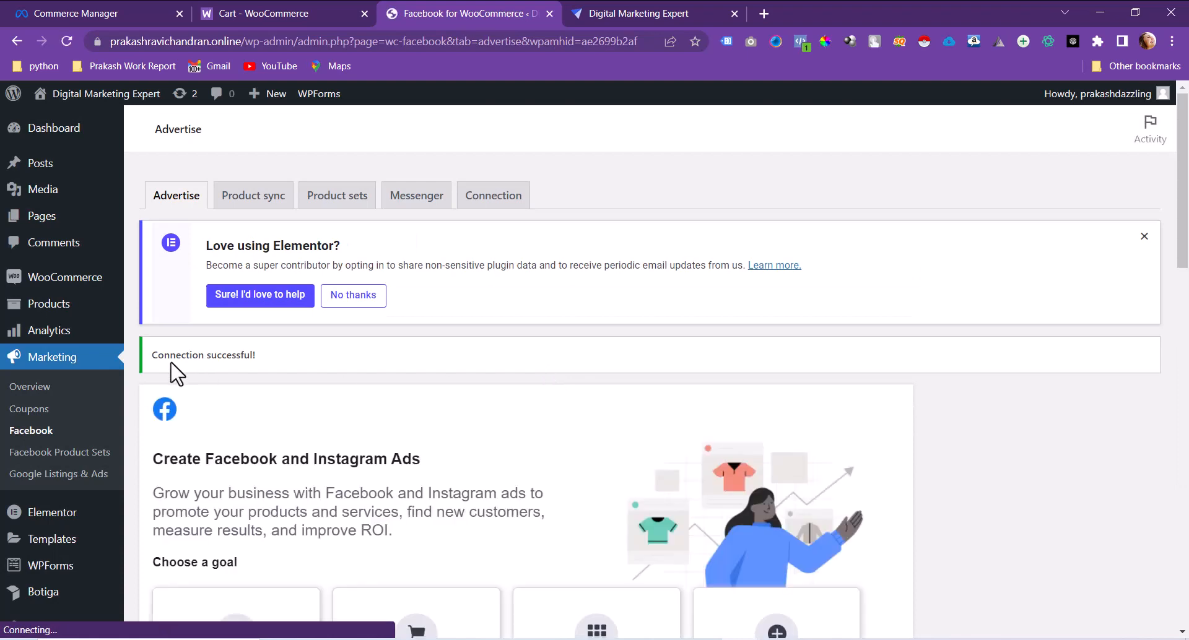
# Check the connection status and review the ad goals on the Facebook for WooCommerce Advertise page.
pyautogui.moveTo(152, 355); pyautogui.dragTo(337, 364)
pyautogui.scroll(-3, 328, 396)
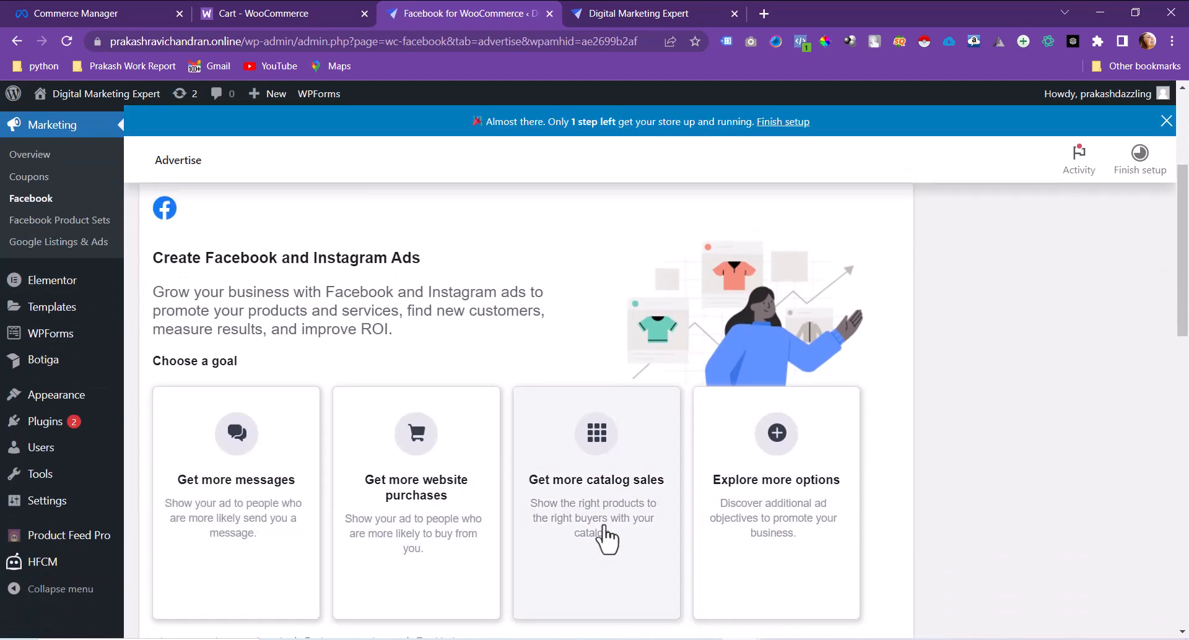
pyautogui.scroll(-5, 605, 539)
pyautogui.scroll(-5, 605, 539)
pyautogui.scroll(15, 605, 536)
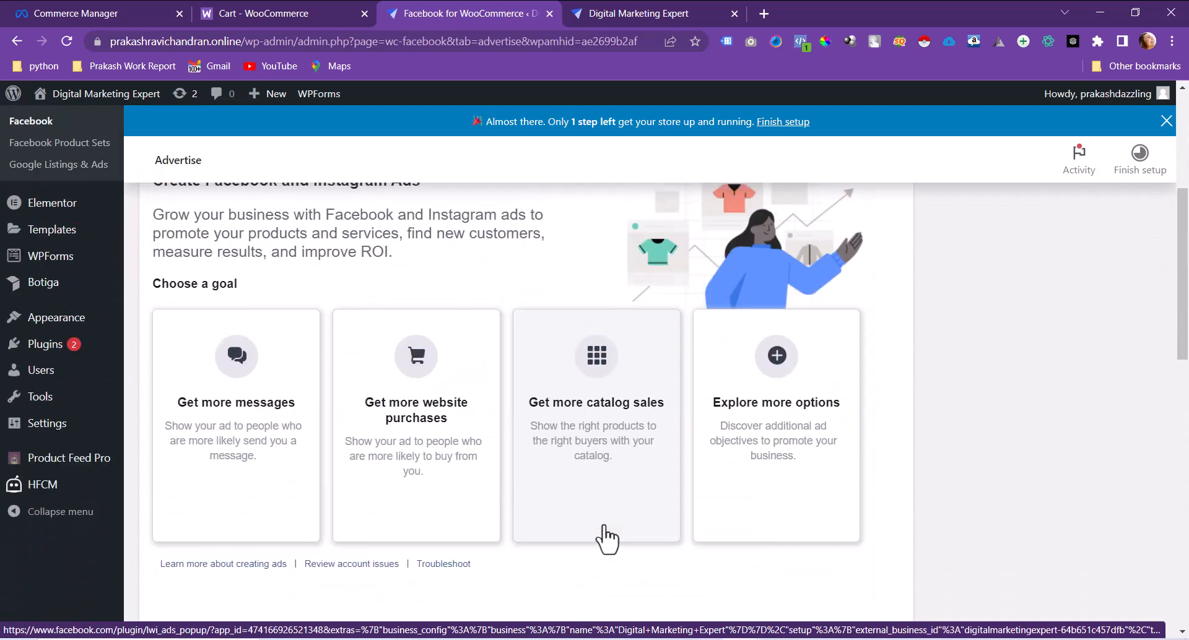
# Go from the catalogue creation page to business.facebook.com and open the business settings of the Digi Techion business.
pyautogui.click(45, 2)
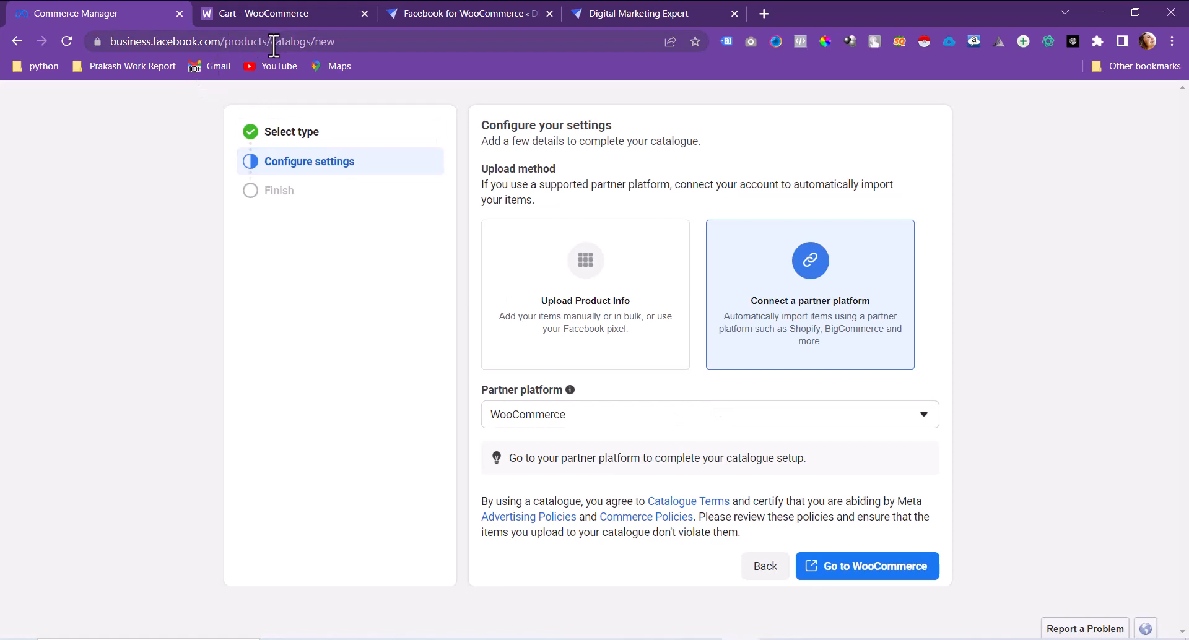
pyautogui.moveTo(276, 45); pyautogui.dragTo(477, 45)
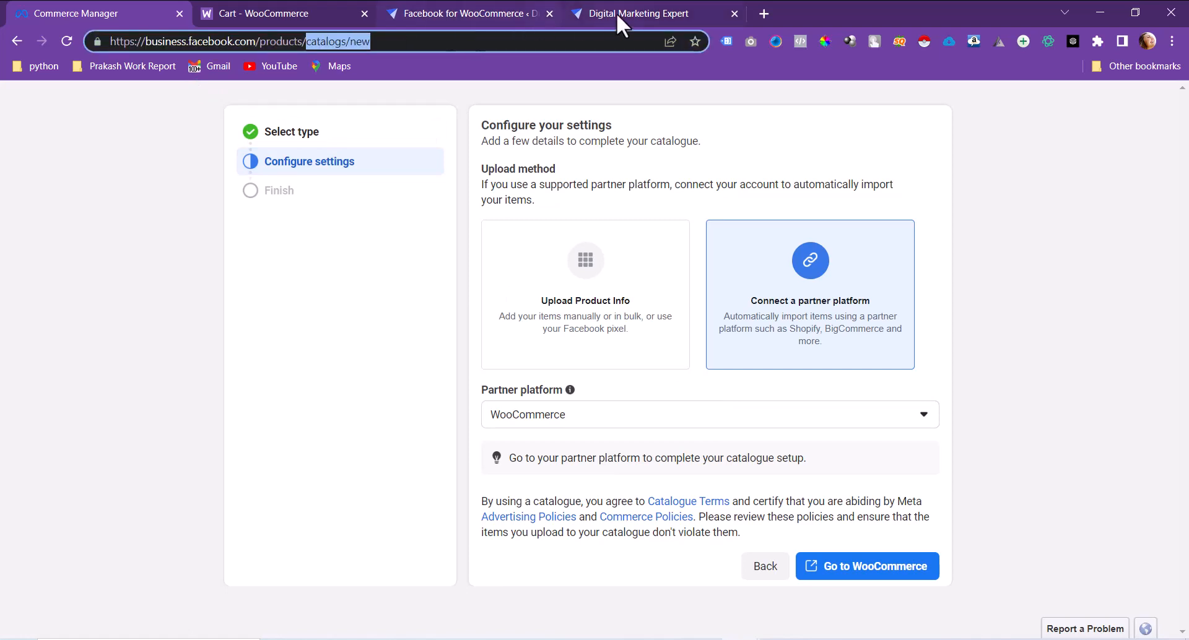
pyautogui.keyDown('shift'); pyautogui.click(261, 41); pyautogui.keyUp('shift')
pyautogui.press('BackSpace')
pyautogui.press('Return')
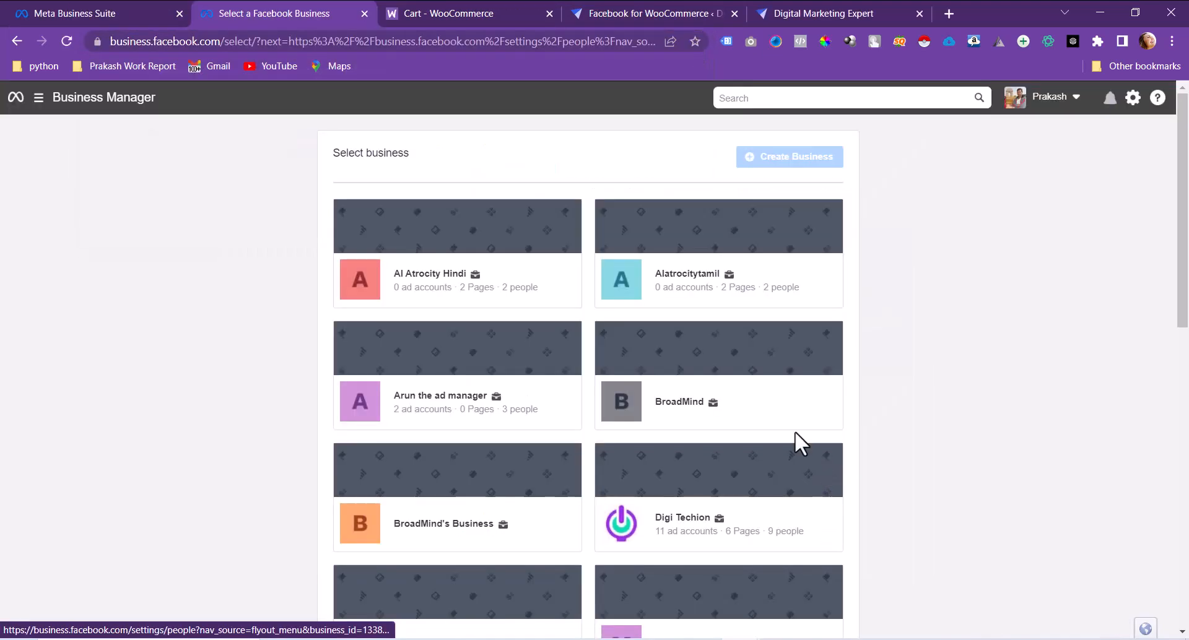
pyautogui.click(738, 473)
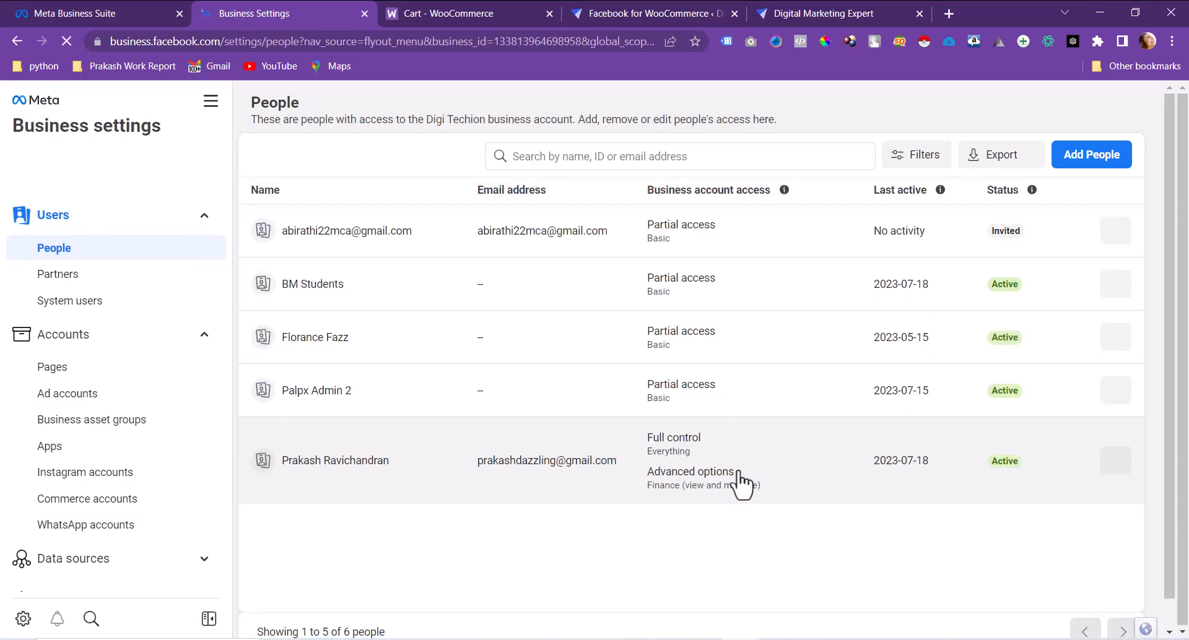
# Find Botiga – Catalogue among the business's catalogue data sources and open it in Commerce Manager.
pyautogui.scroll(-4, 147, 478)
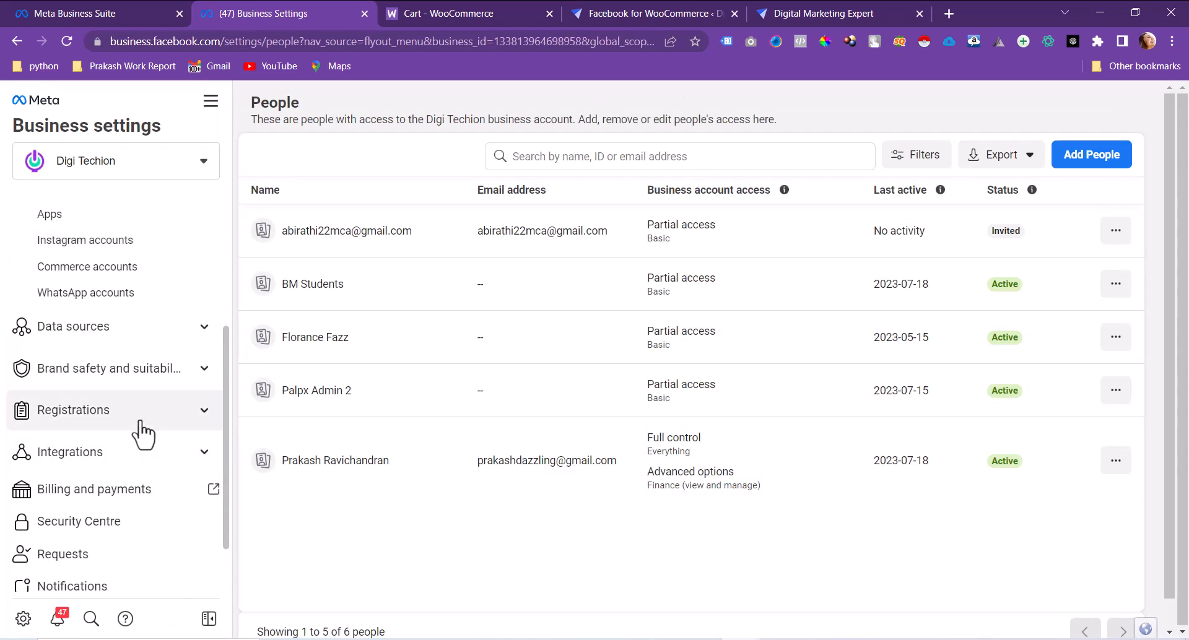
pyautogui.click(176, 334)
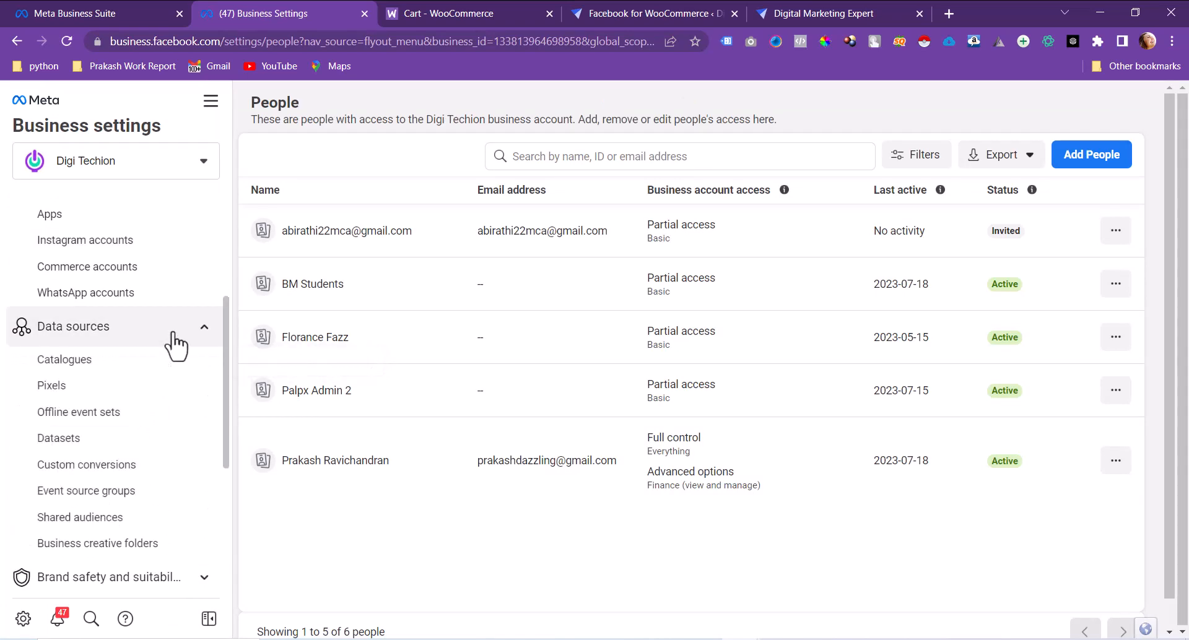
pyautogui.click(126, 360)
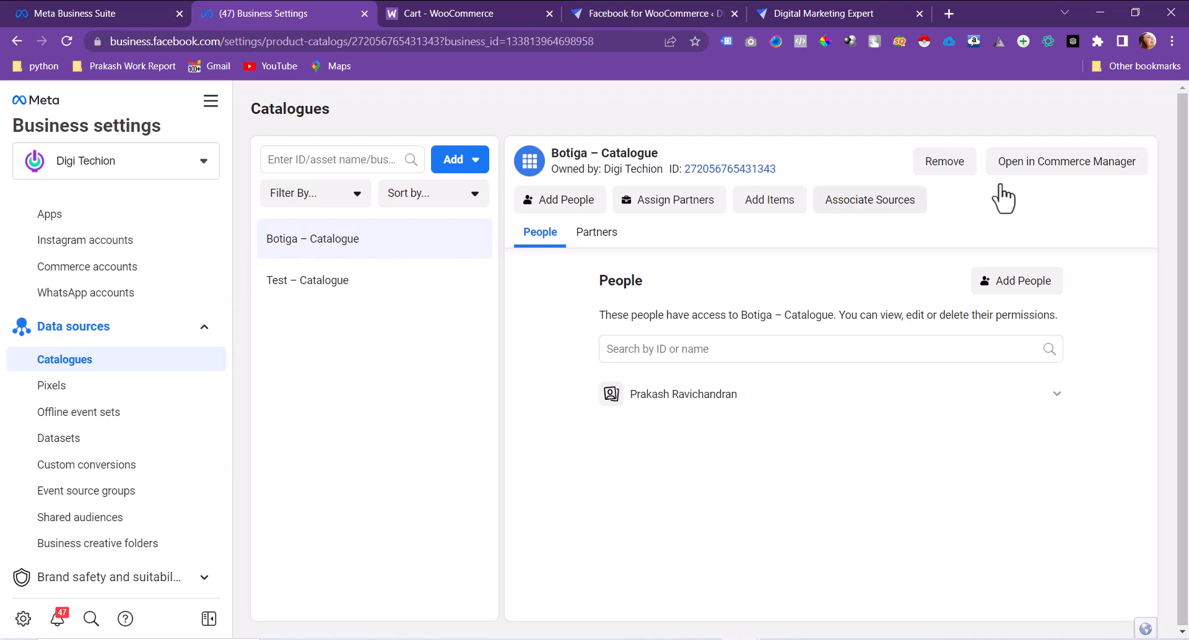
pyautogui.click(1062, 170)
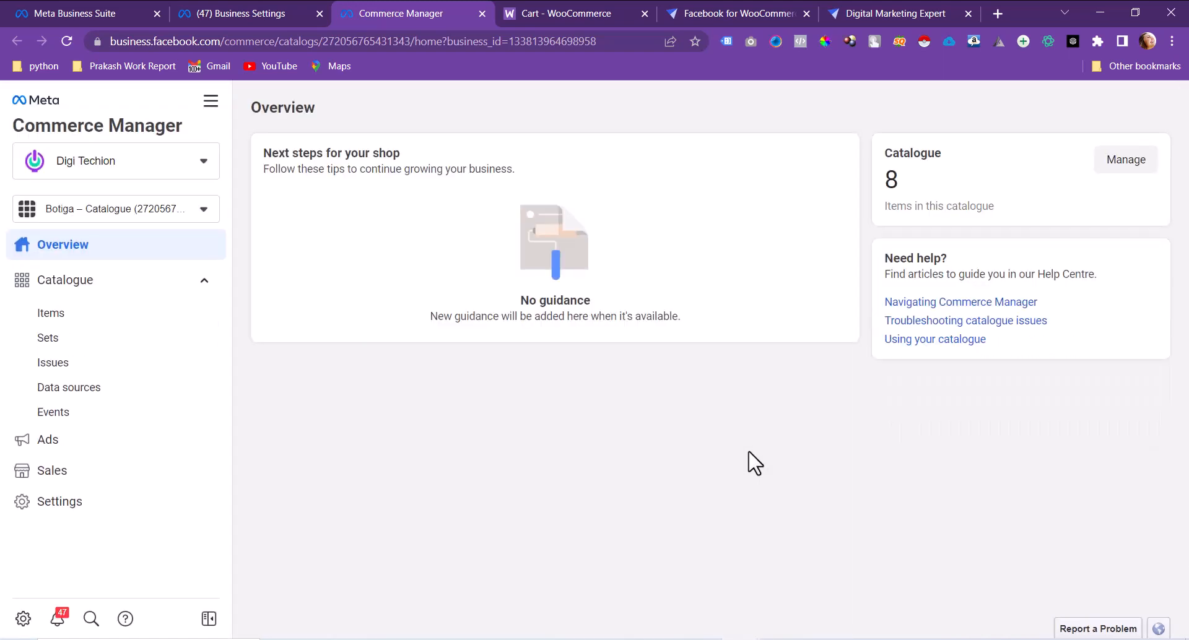
# Review the items listed in the Botiga – Catalogue.
pyautogui.click(79, 318)
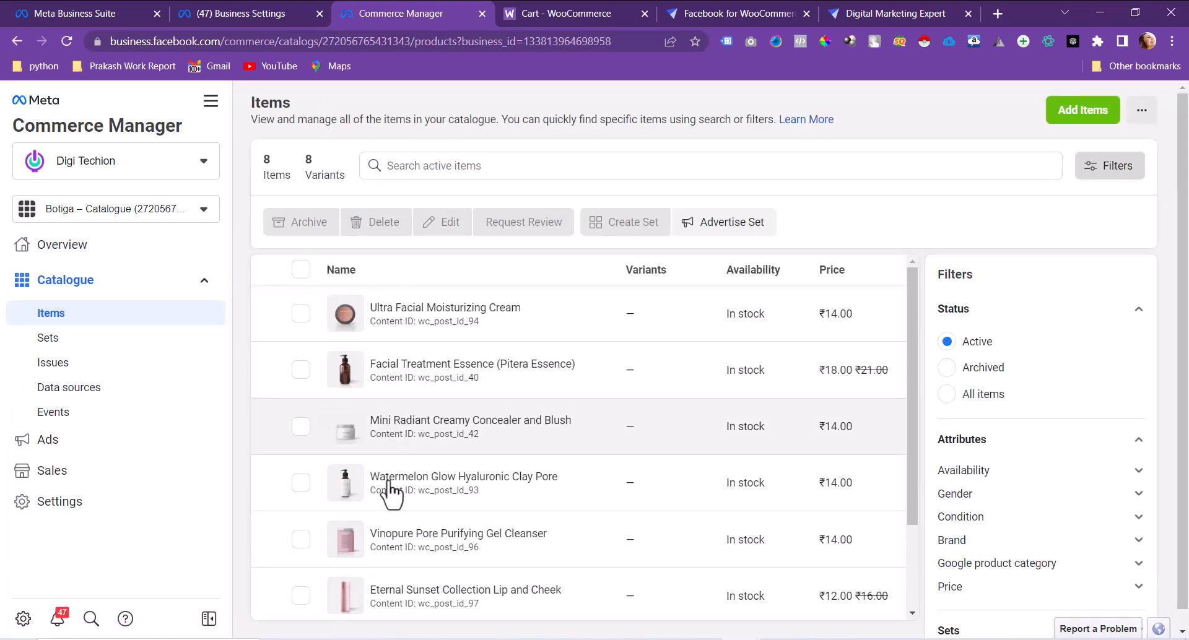
pyautogui.scroll(-2, 450, 465)
pyautogui.scroll(2, 451, 464)
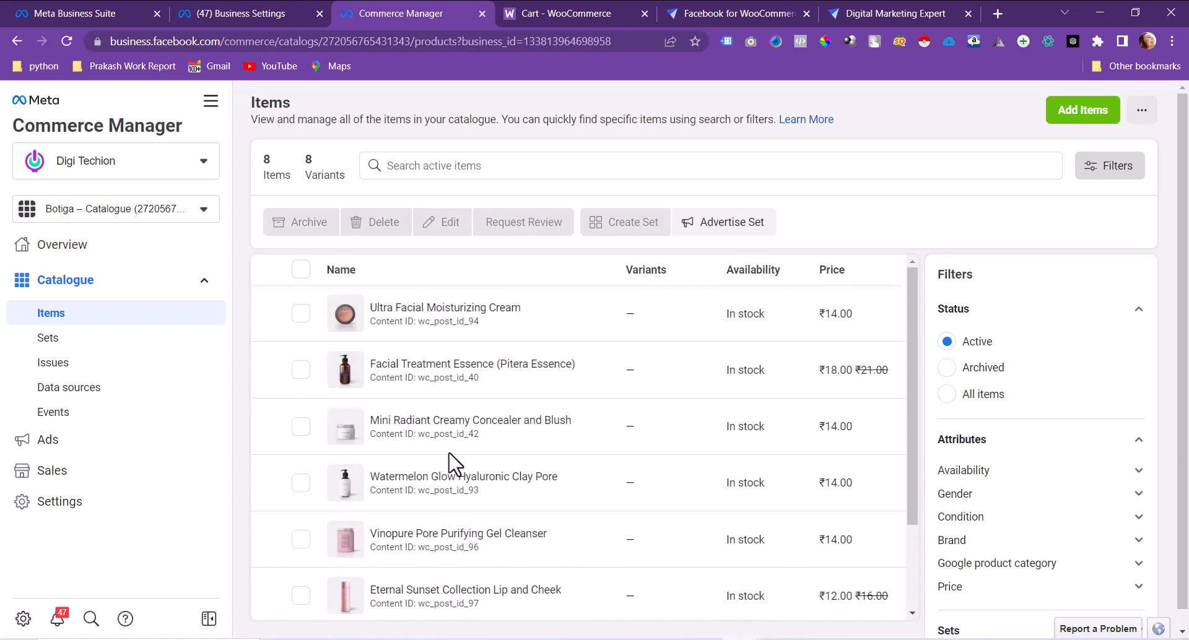
# Open the catalogue's sets, postpone the introductory tour and look through the items in the All products set.
pyautogui.click(90, 341)
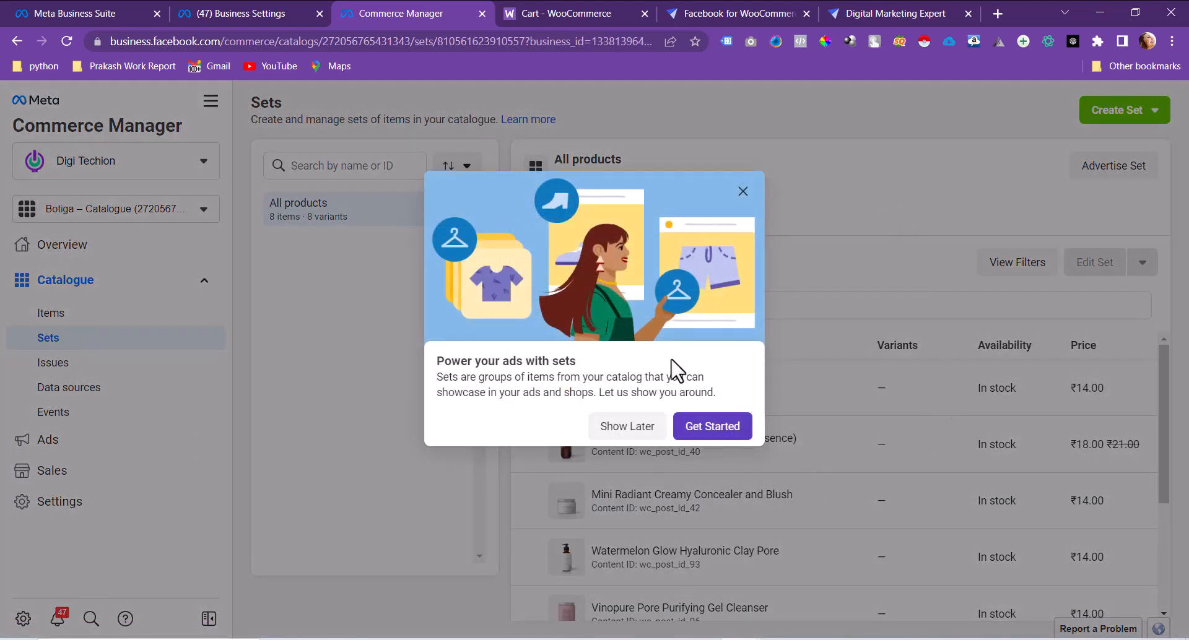
pyautogui.click(622, 428)
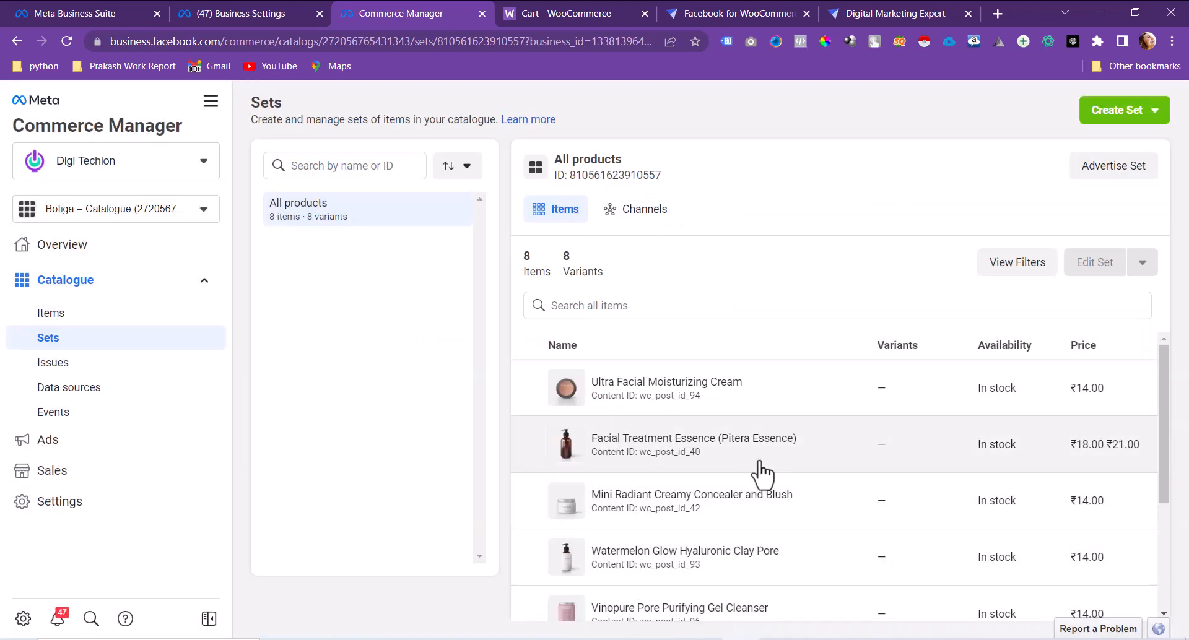
pyautogui.scroll(-1, 762, 475)
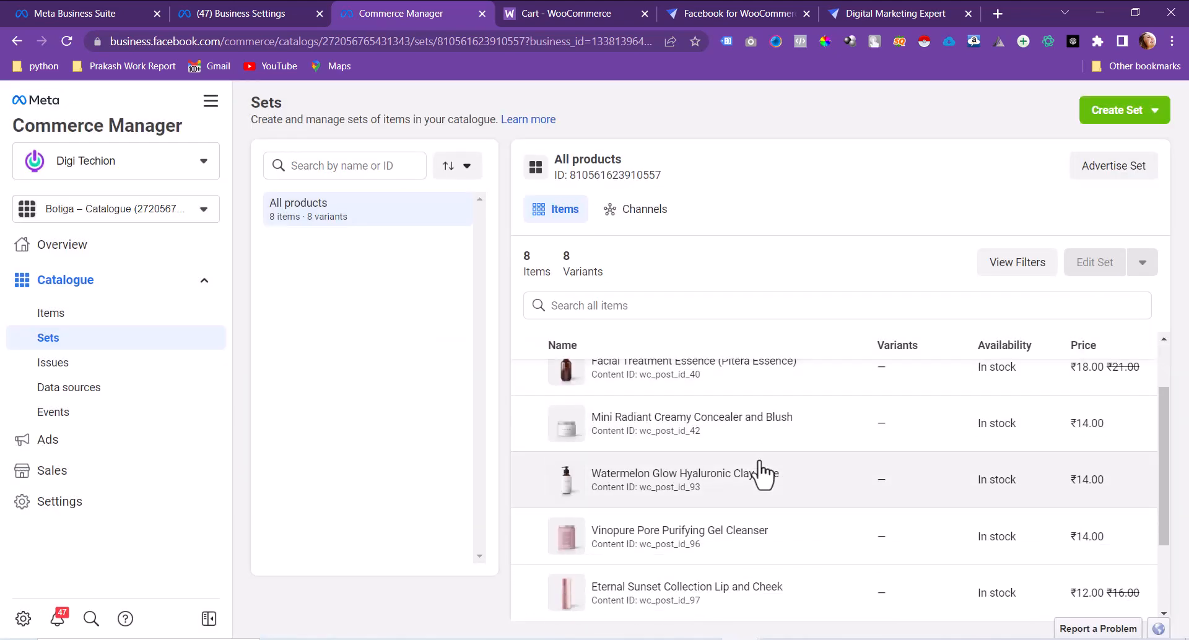
pyautogui.scroll(-2, 762, 474)
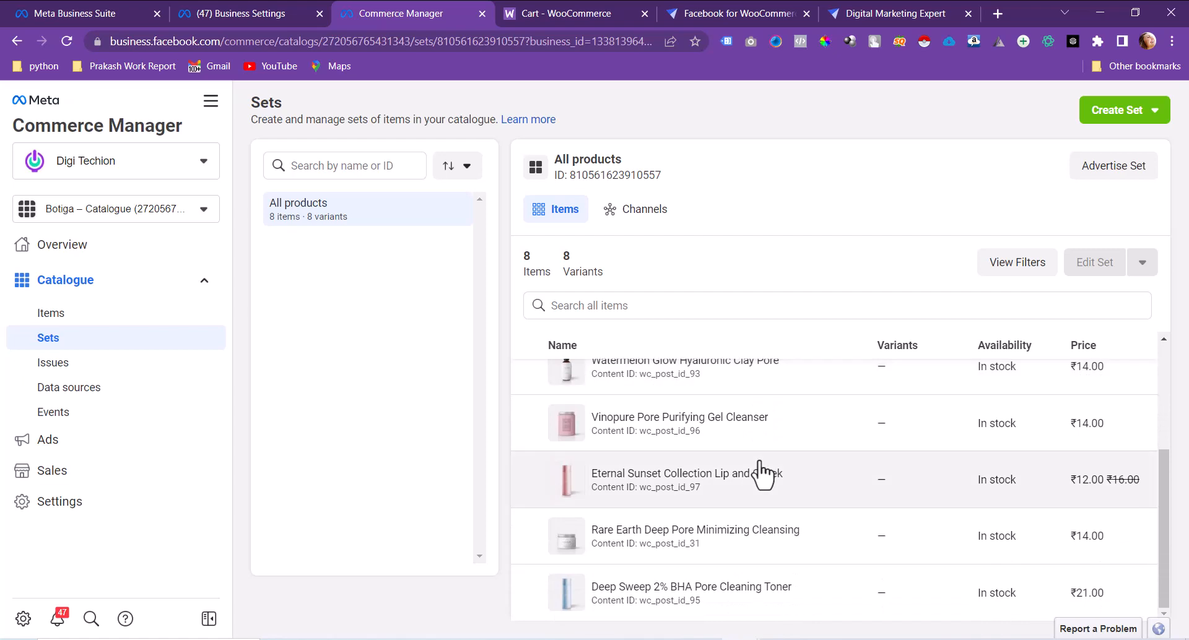
pyautogui.scroll(3, 762, 474)
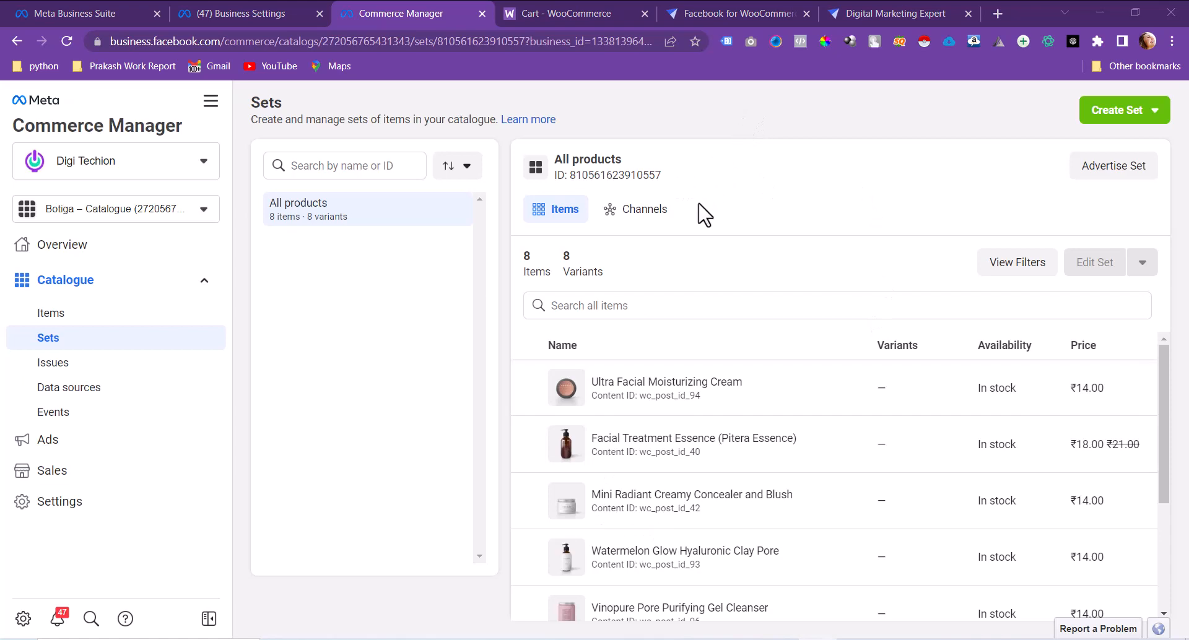
# Start a set with manually selected items and add Vinopure Pore Purifying Gel Cleanser and Rare Earth Deep Pore Minimizing Cleansing.
pyautogui.click(1113, 112)
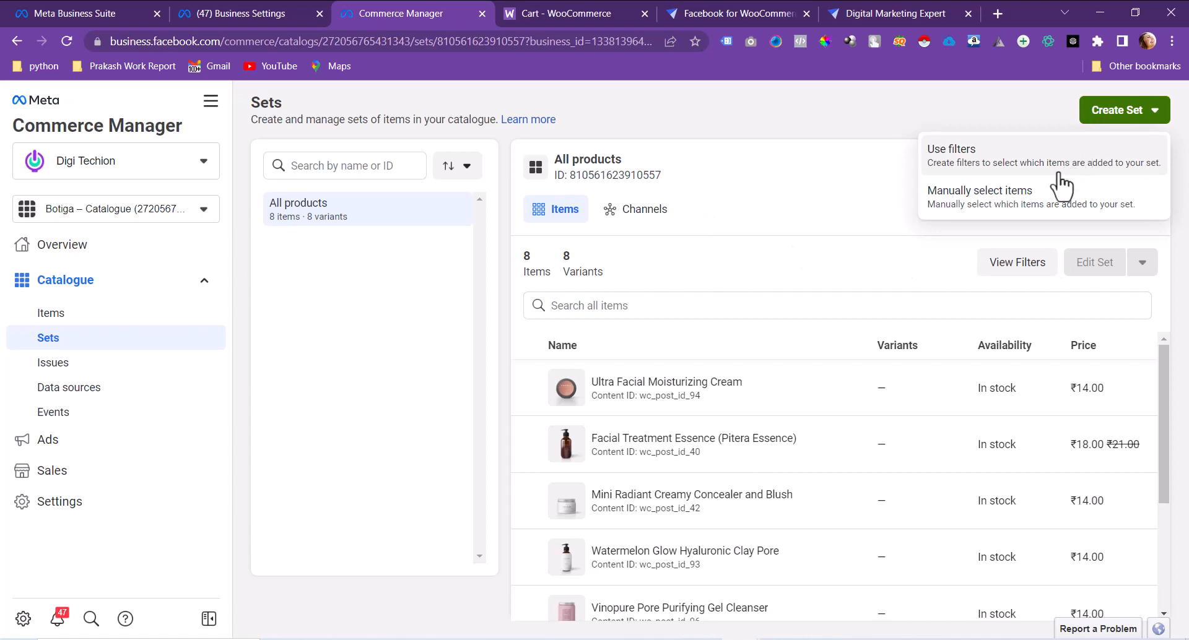
pyautogui.click(1046, 209)
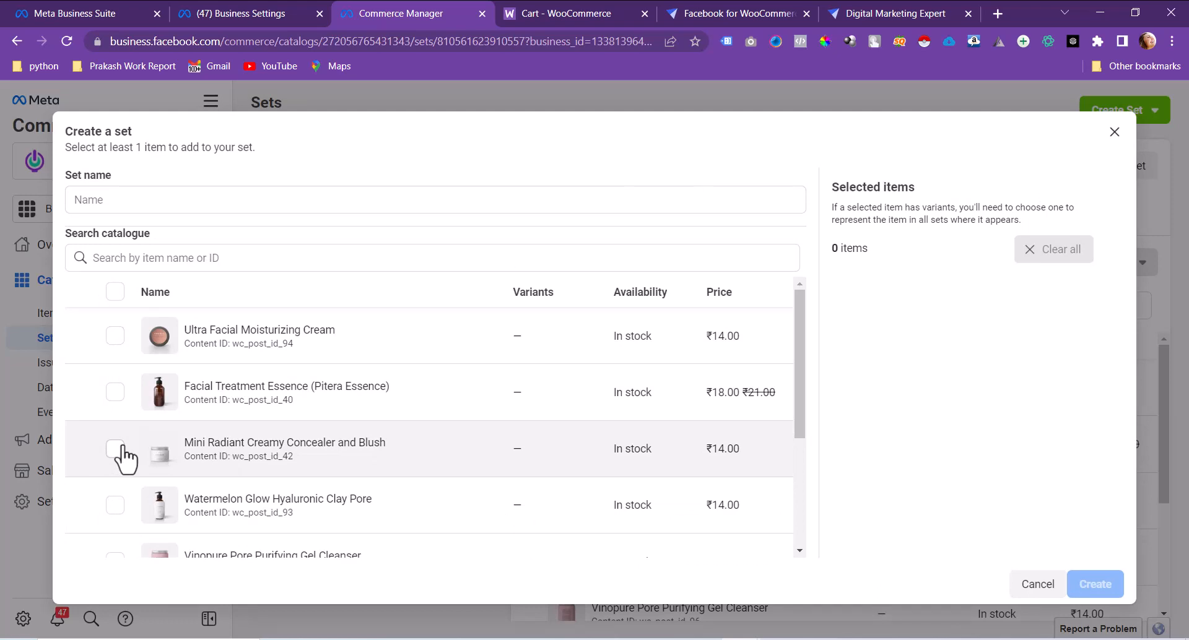
pyautogui.scroll(-3, 265, 512)
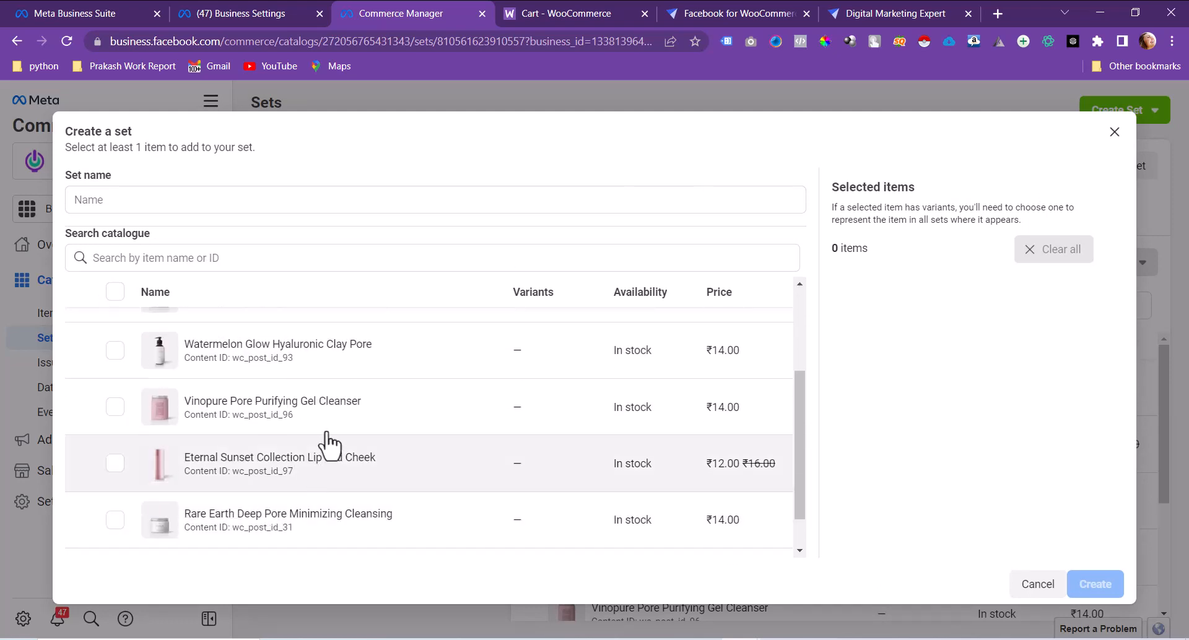
pyautogui.click(115, 407)
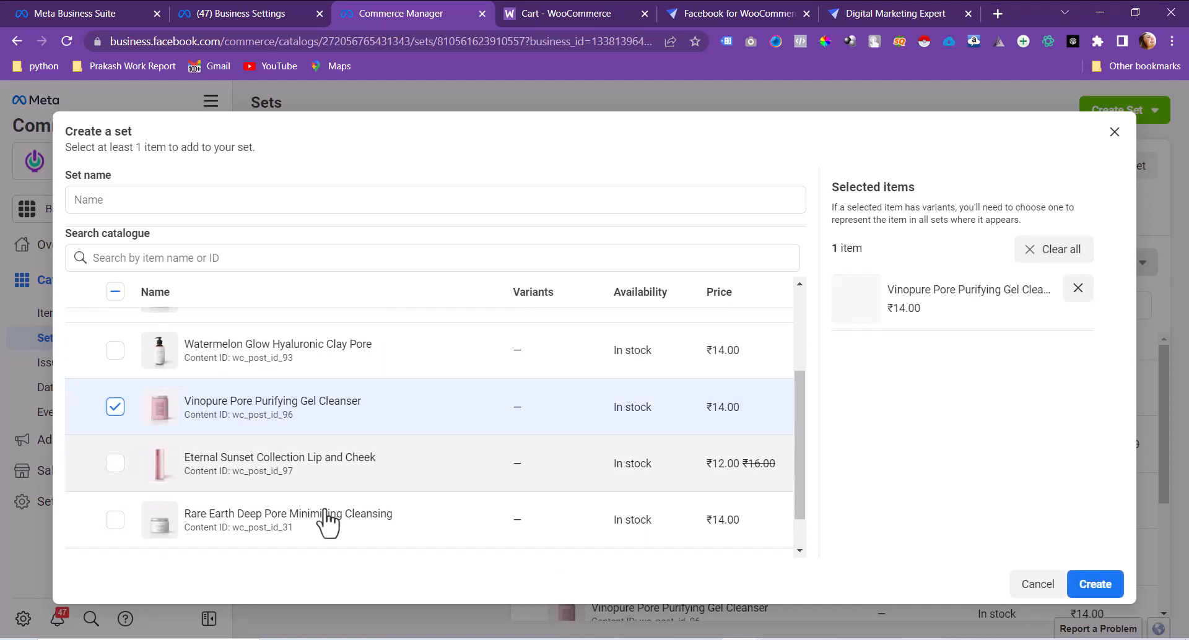
pyautogui.click(115, 520)
pyautogui.scroll(-1, 117, 526)
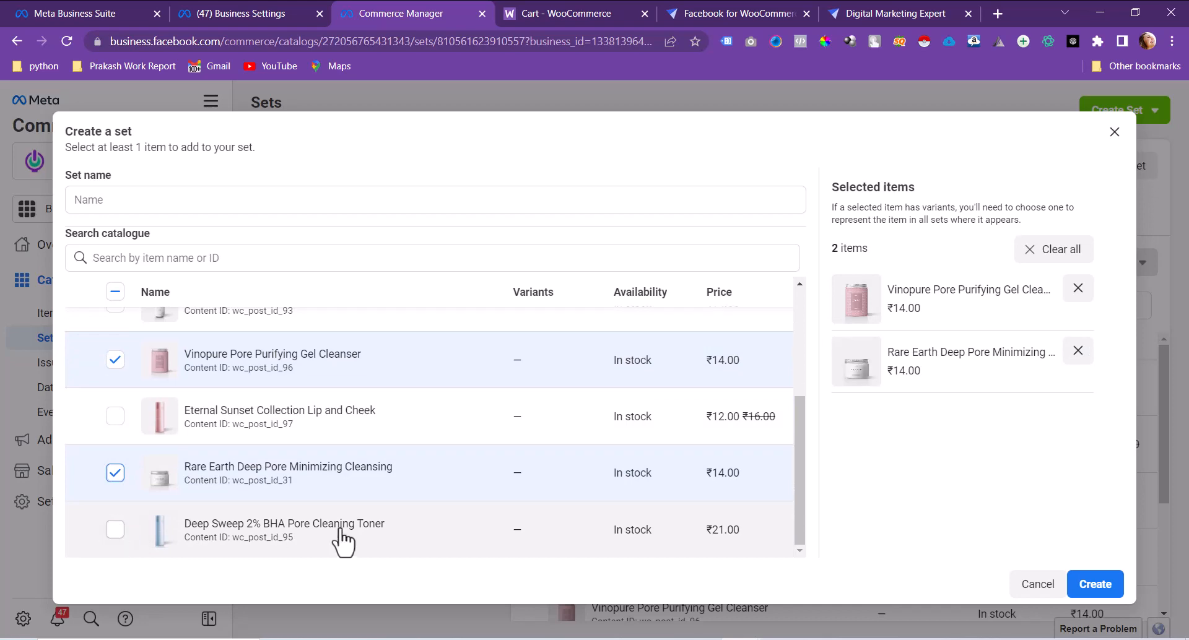
# Name the set Cleanser, create it and display the All products set again.
pyautogui.scroll(3, 371, 457)
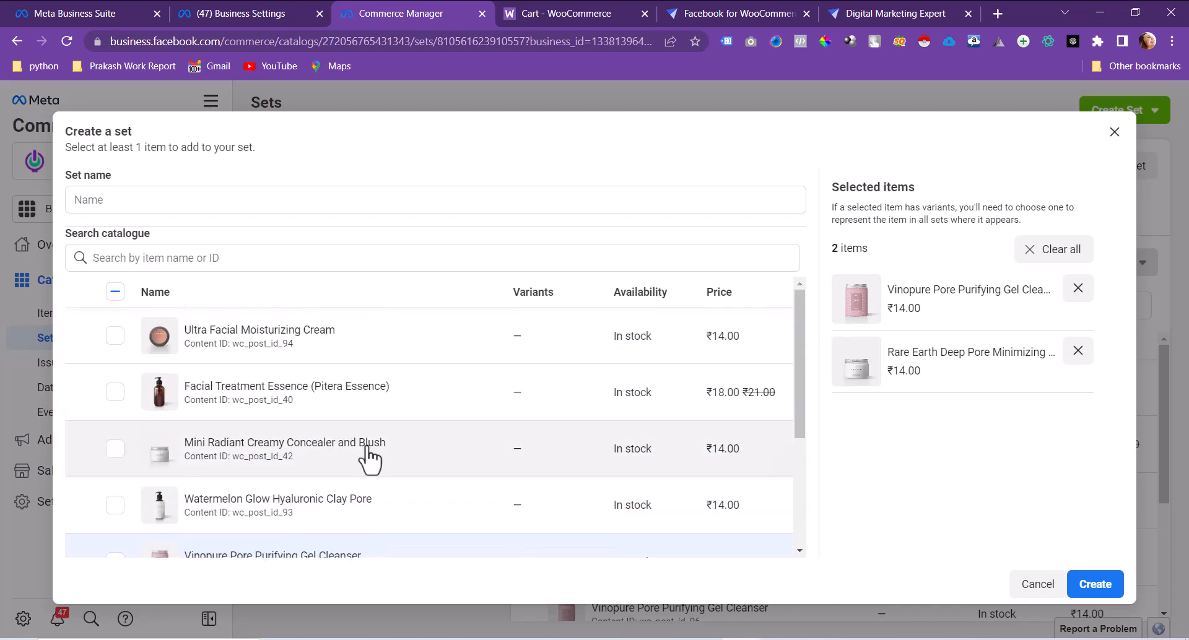
pyautogui.click(166, 200)
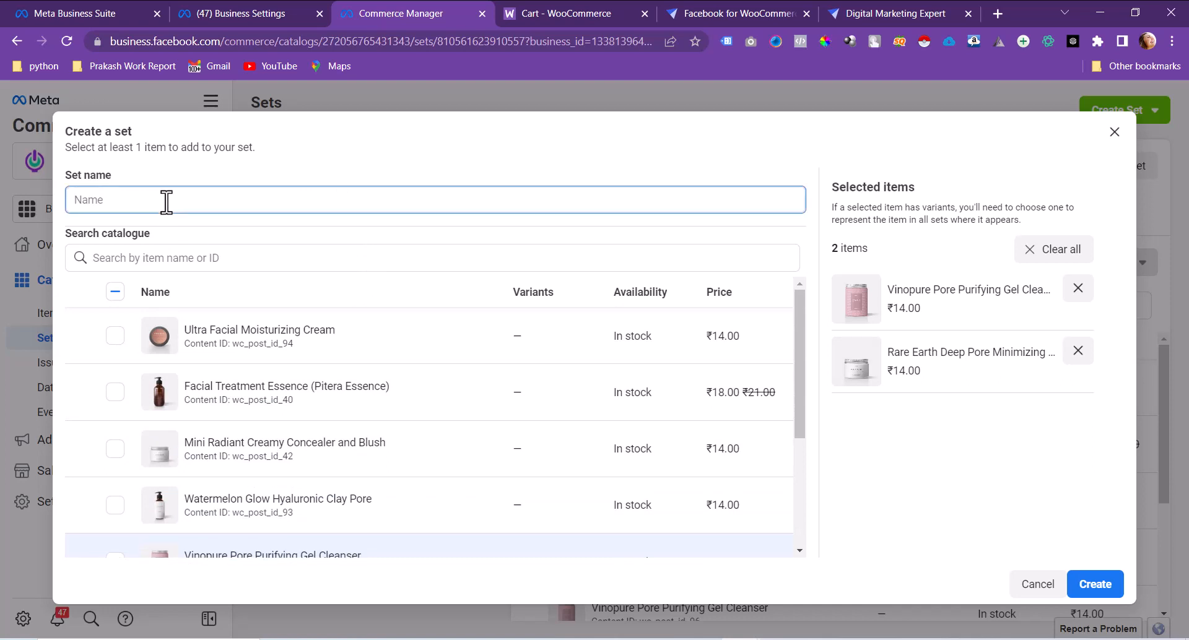
pyautogui.write('Cleanser')
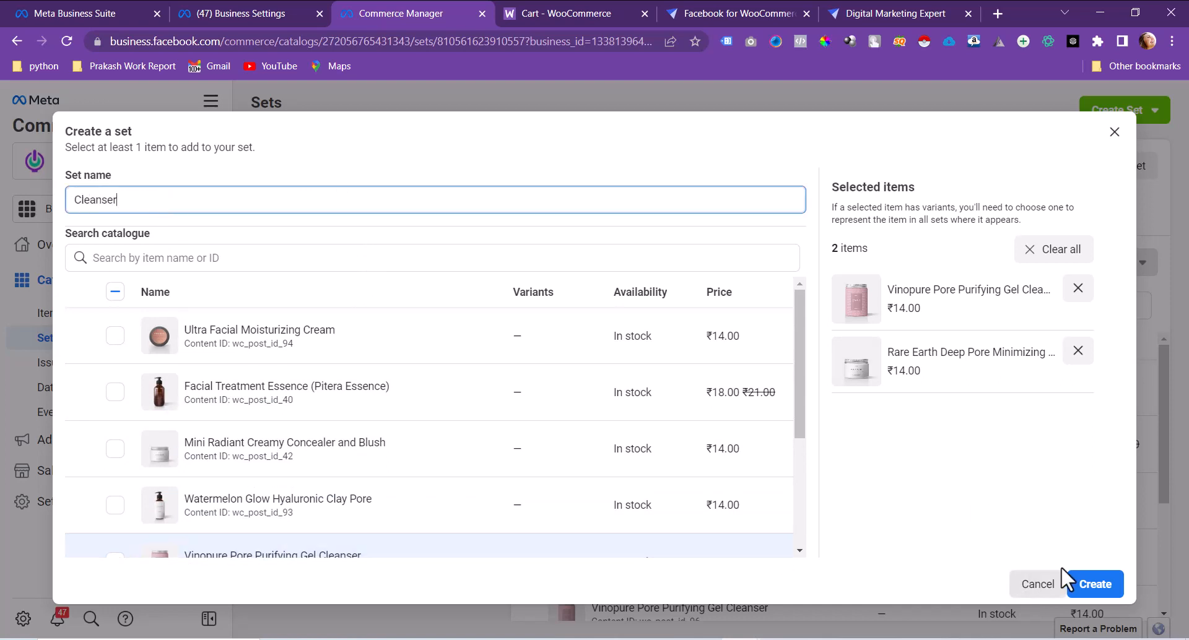
pyautogui.click(1095, 586)
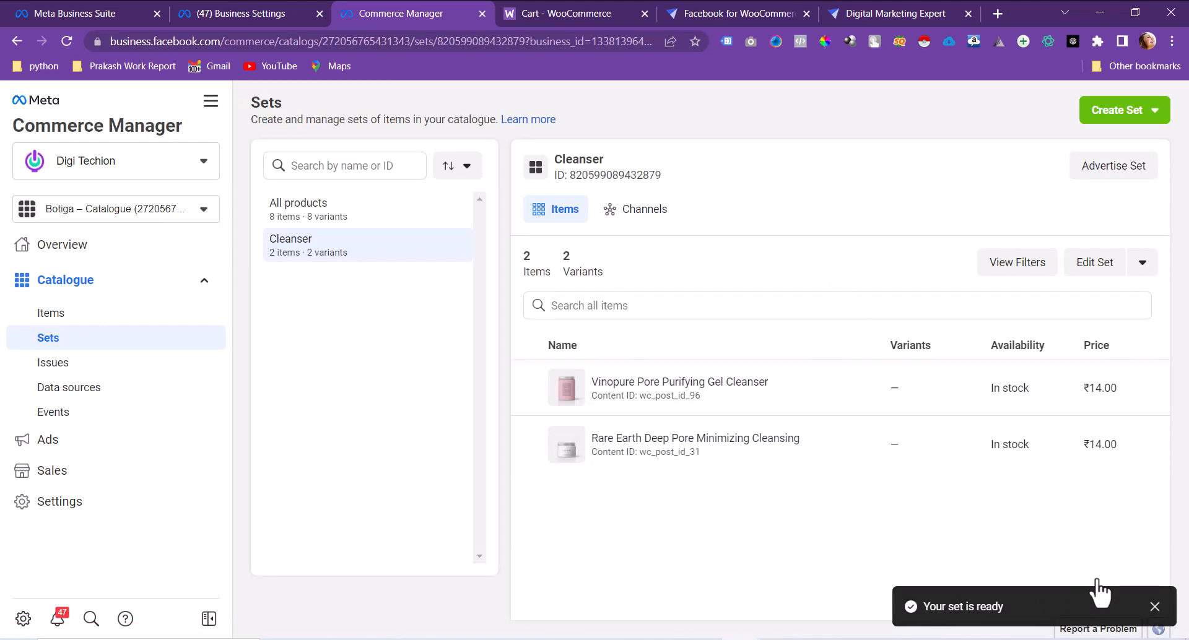
pyautogui.click(292, 217)
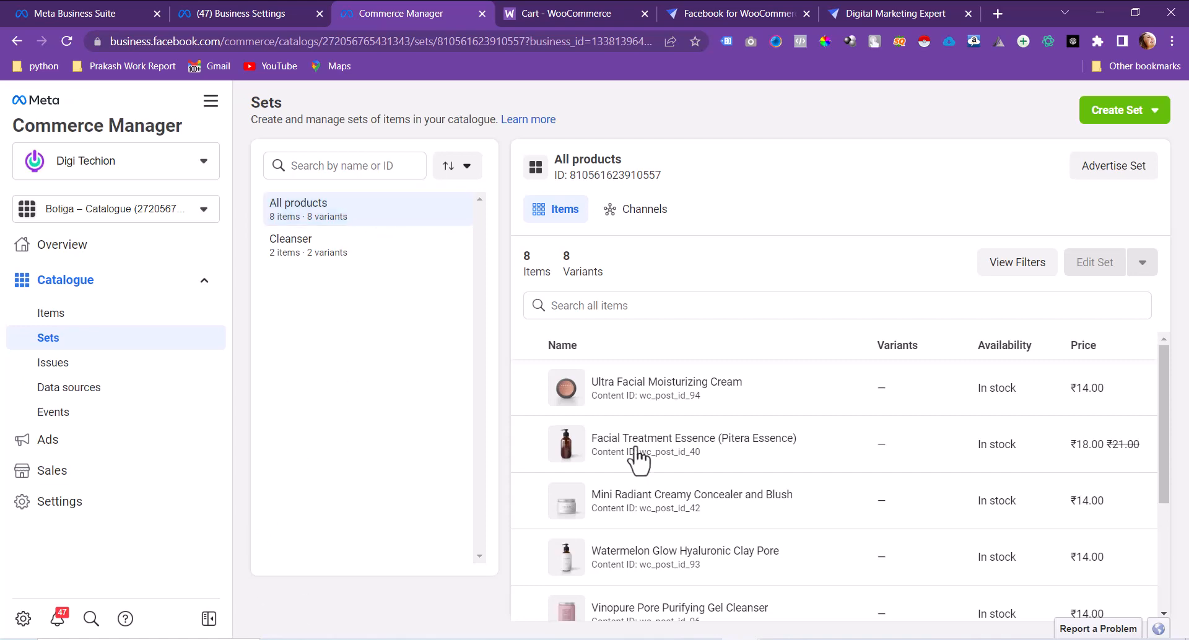
# Return to the business settings, find the Realestate Test ad account and open it in Ads Manager.
pyautogui.moveTo(261, 10)
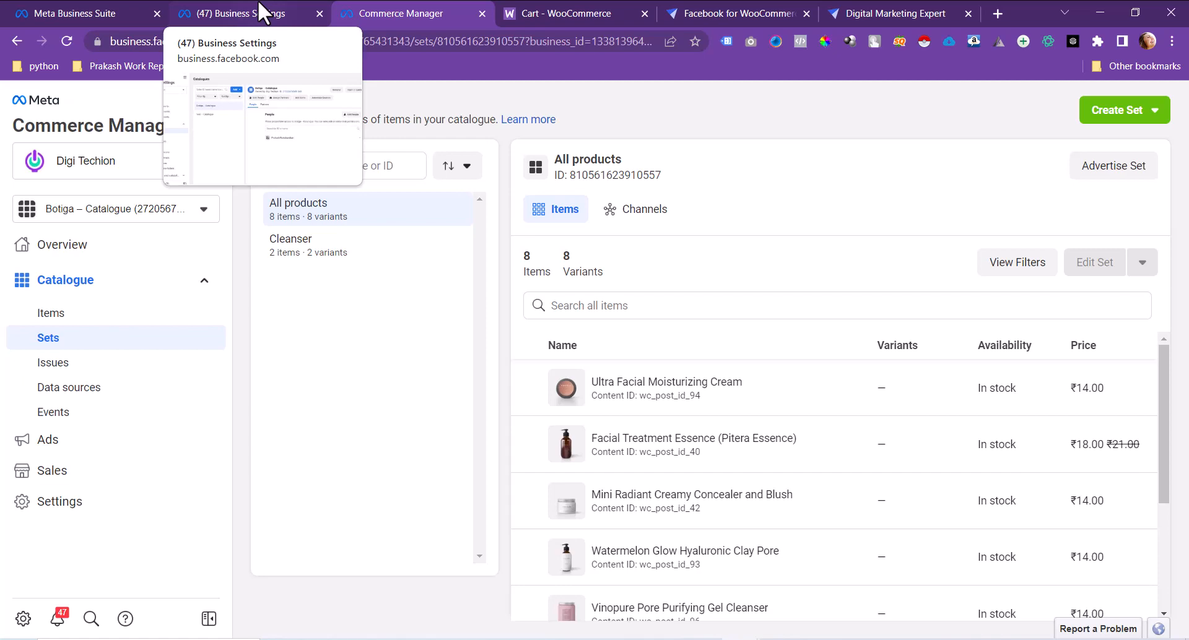
pyautogui.click(263, 11)
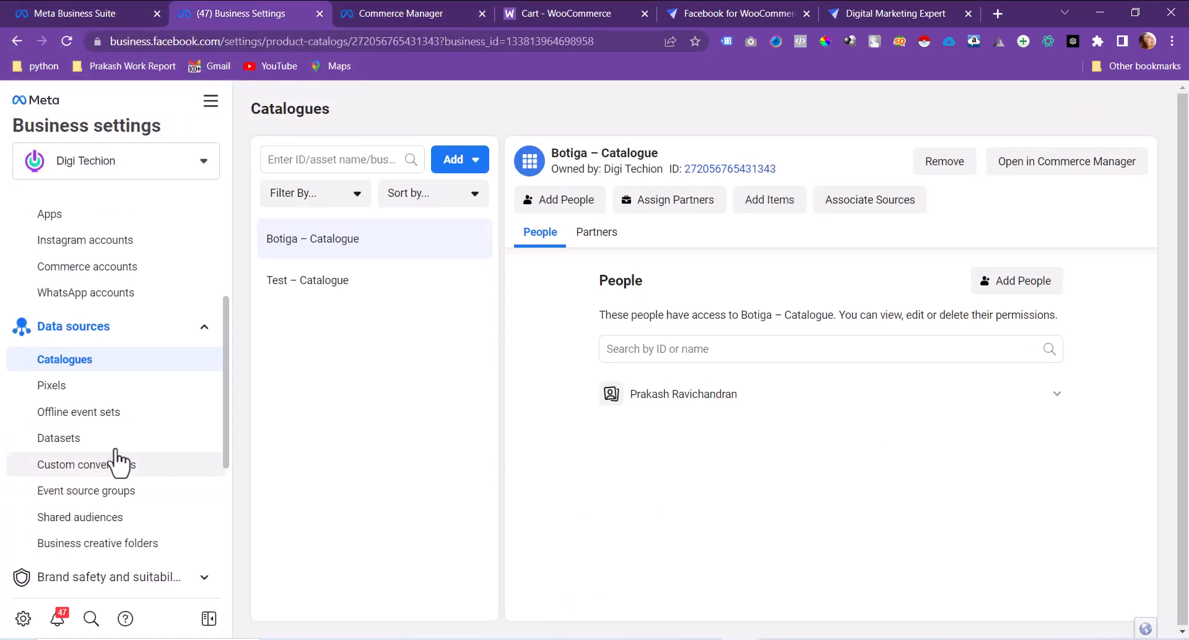
pyautogui.click(139, 334)
pyautogui.scroll(3, 136, 337)
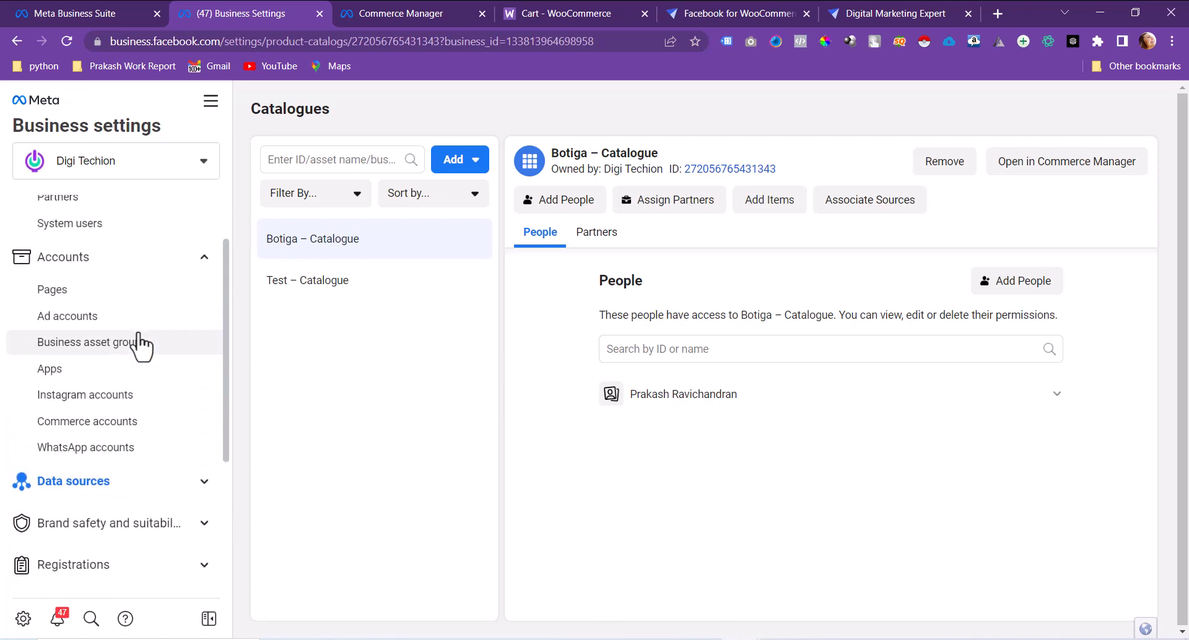
pyautogui.click(130, 316)
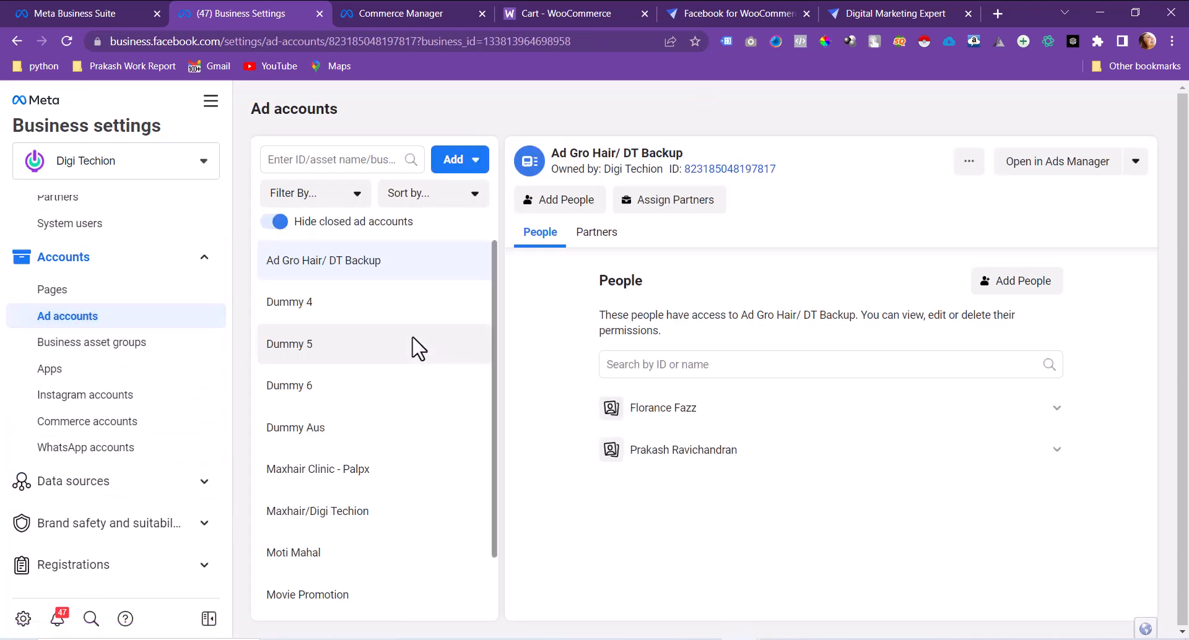
pyautogui.scroll(-1, 416, 347)
pyautogui.click(389, 595)
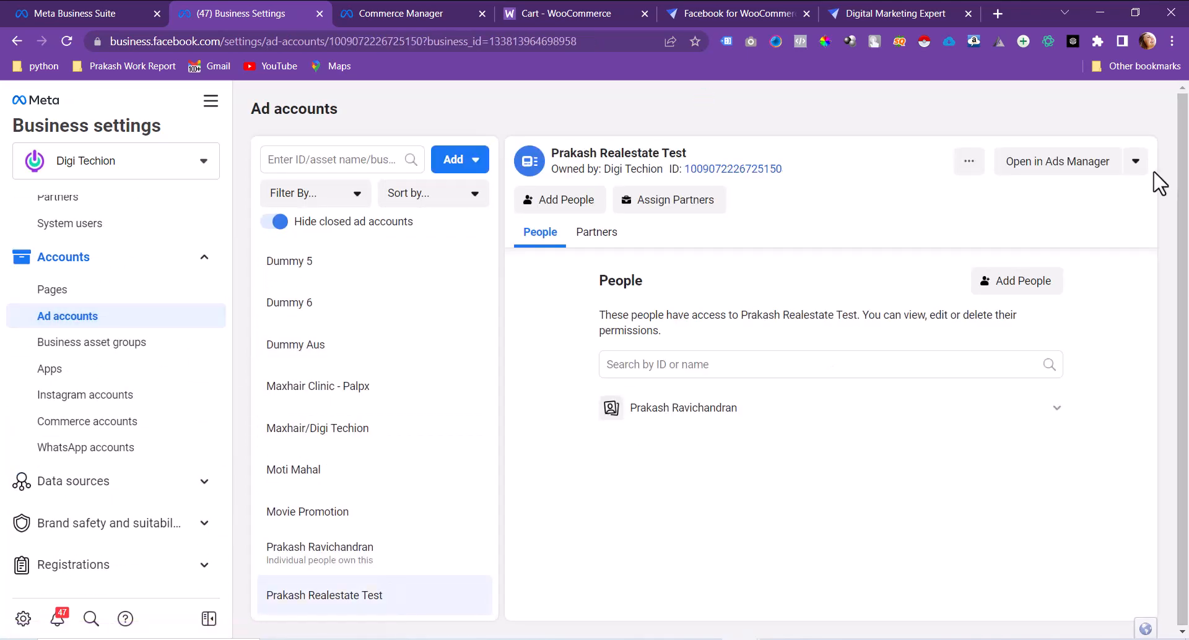
pyautogui.click(1082, 164)
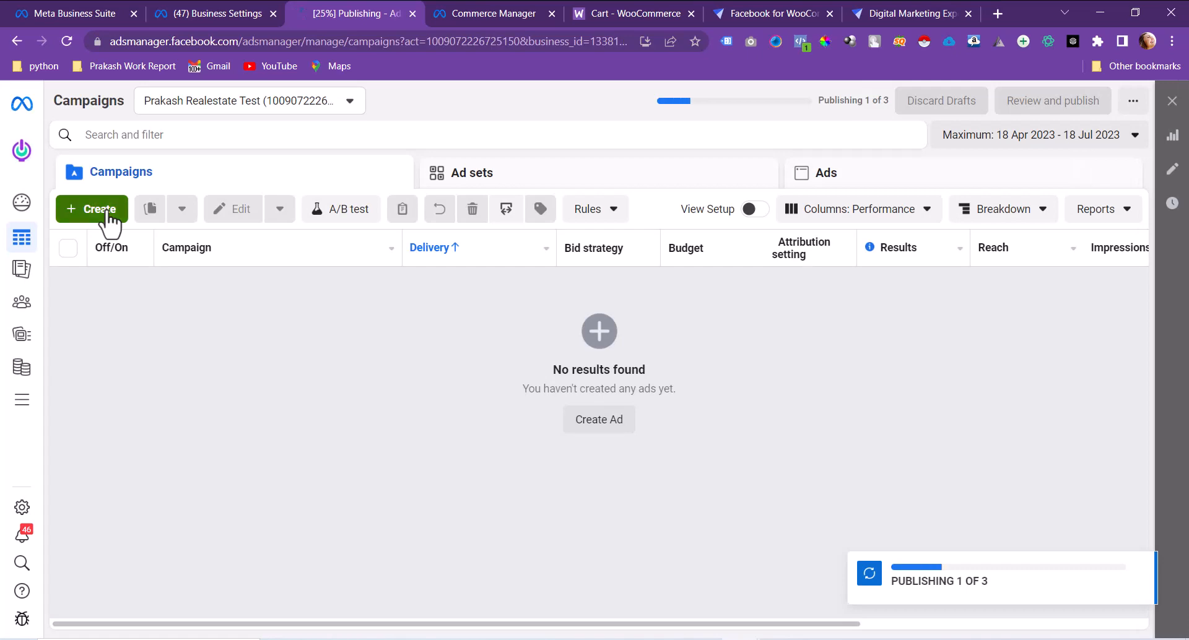
# Create a new campaign with the Sales objective, using the manual sales campaign setup.
pyautogui.click(99, 210)
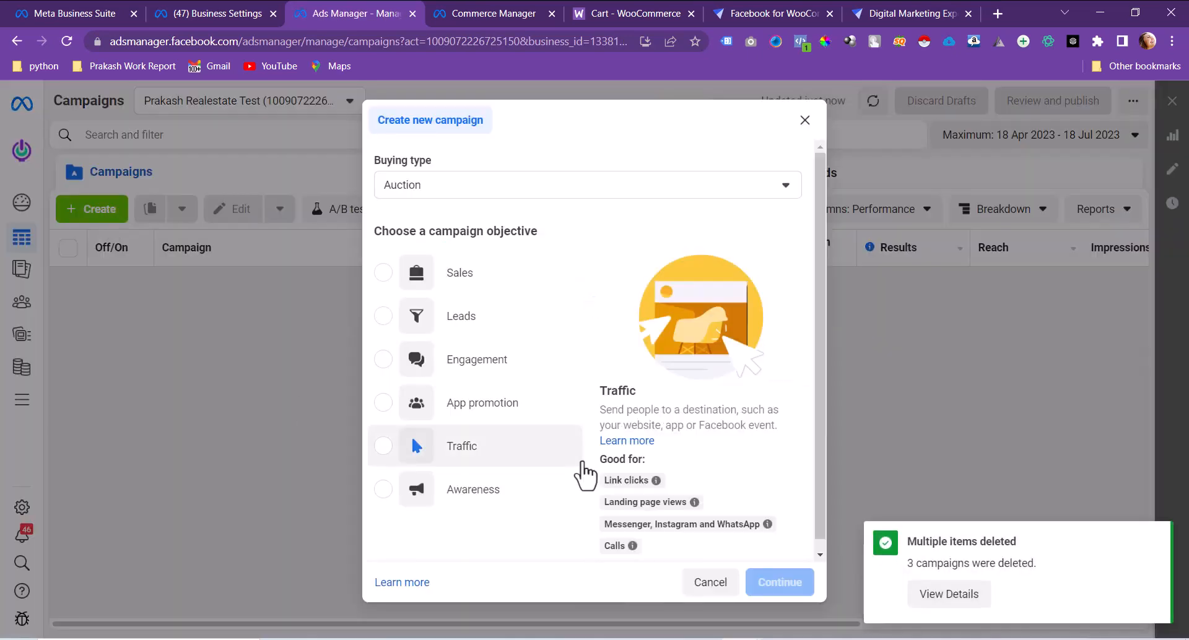
pyautogui.click(457, 280)
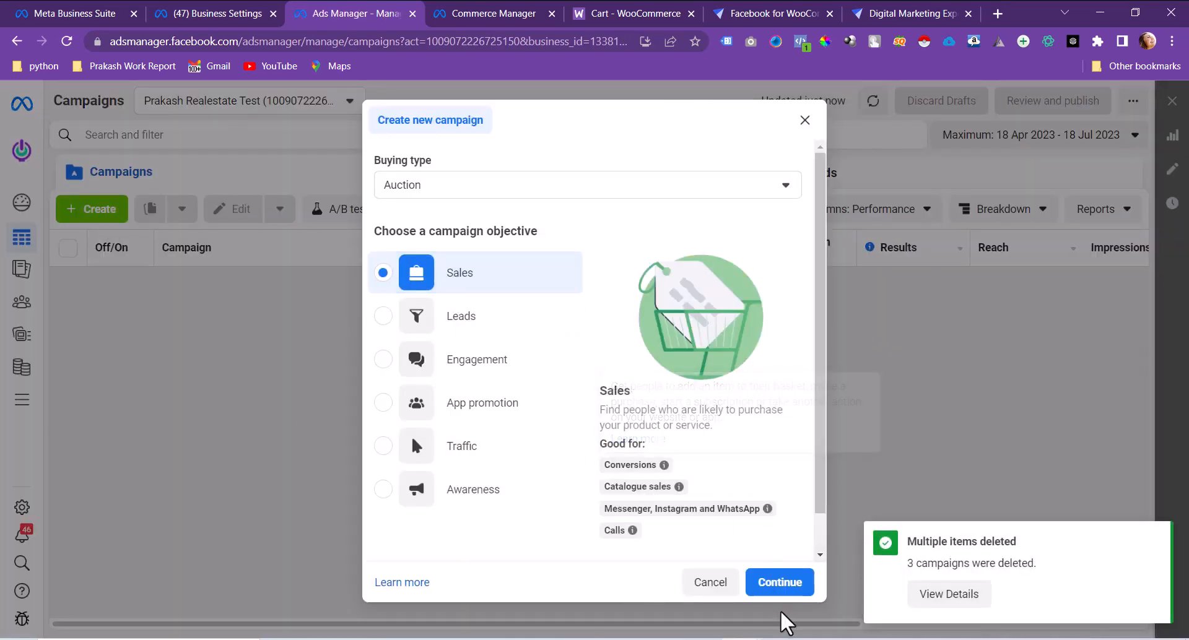
pyautogui.click(778, 583)
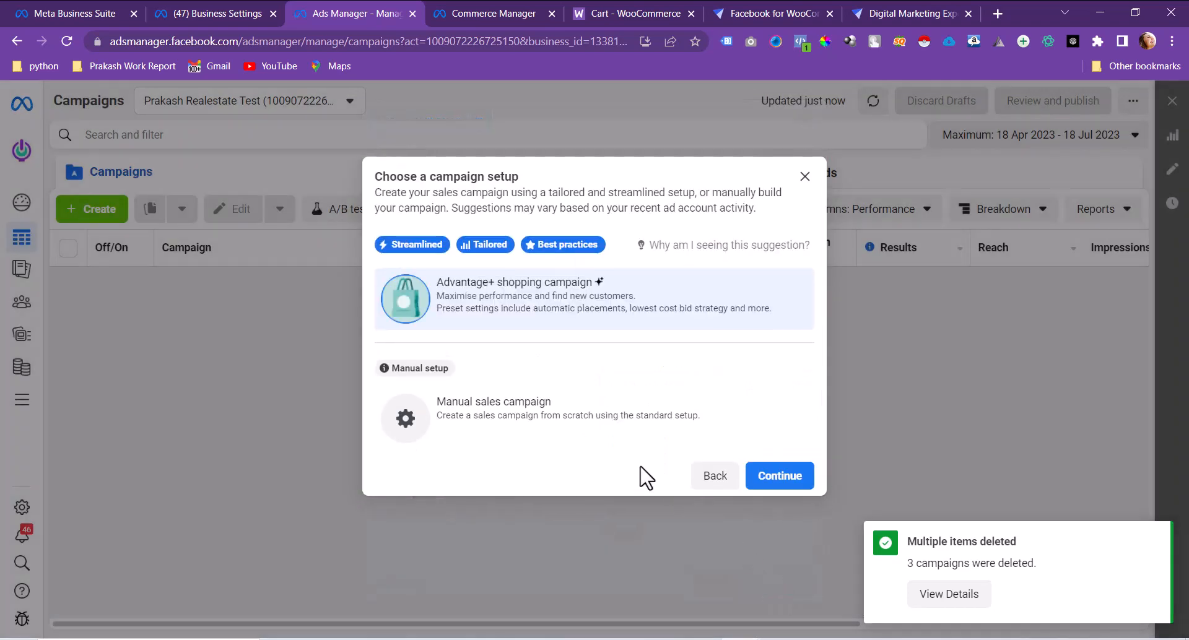
pyautogui.click(567, 426)
pyautogui.click(775, 480)
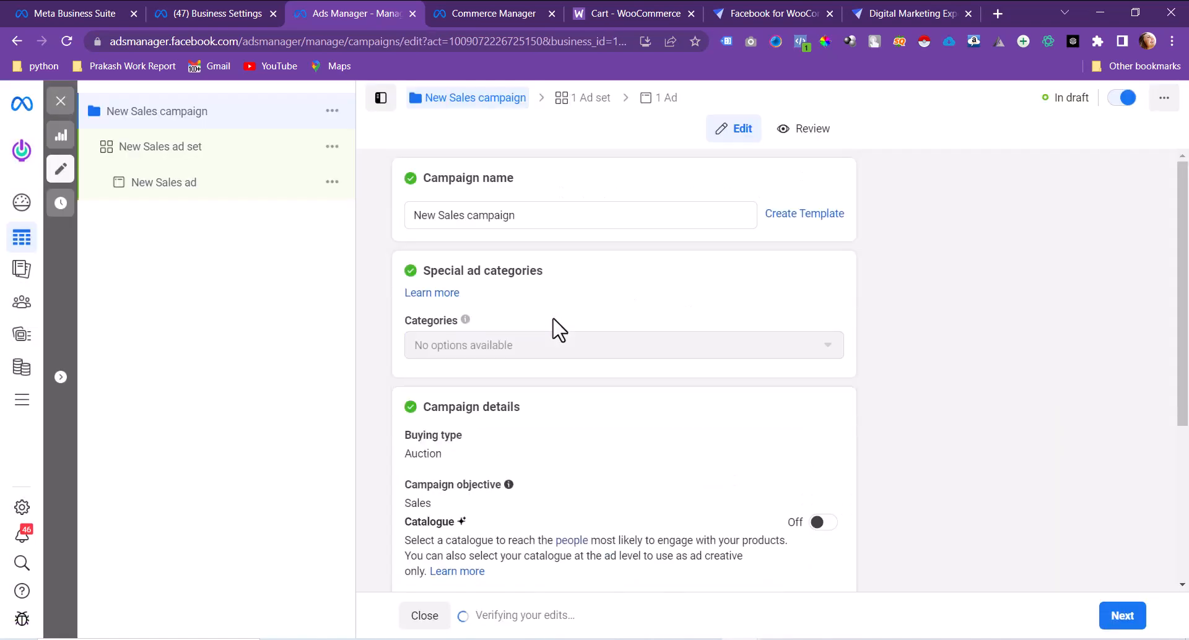
# Rename the campaign as Shopping Ads - July'23, copy that name and proceed to the ad set settings.
pyautogui.click(537, 215)
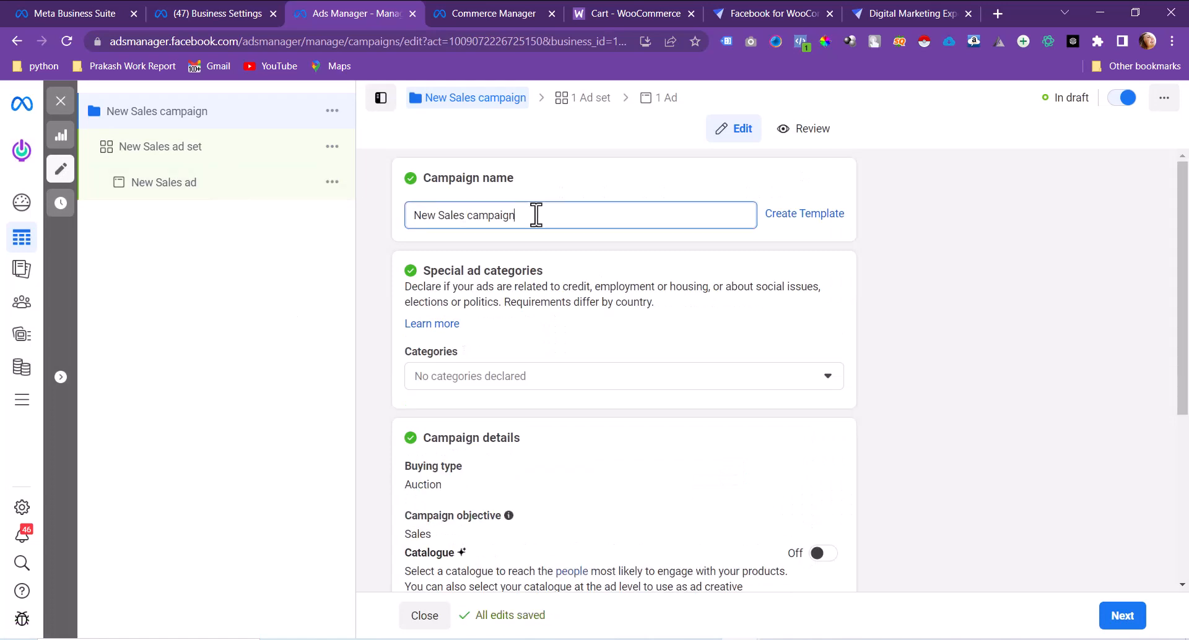
pyautogui.hotkey('ctrl', 'a')
pyautogui.press('BackSpace')
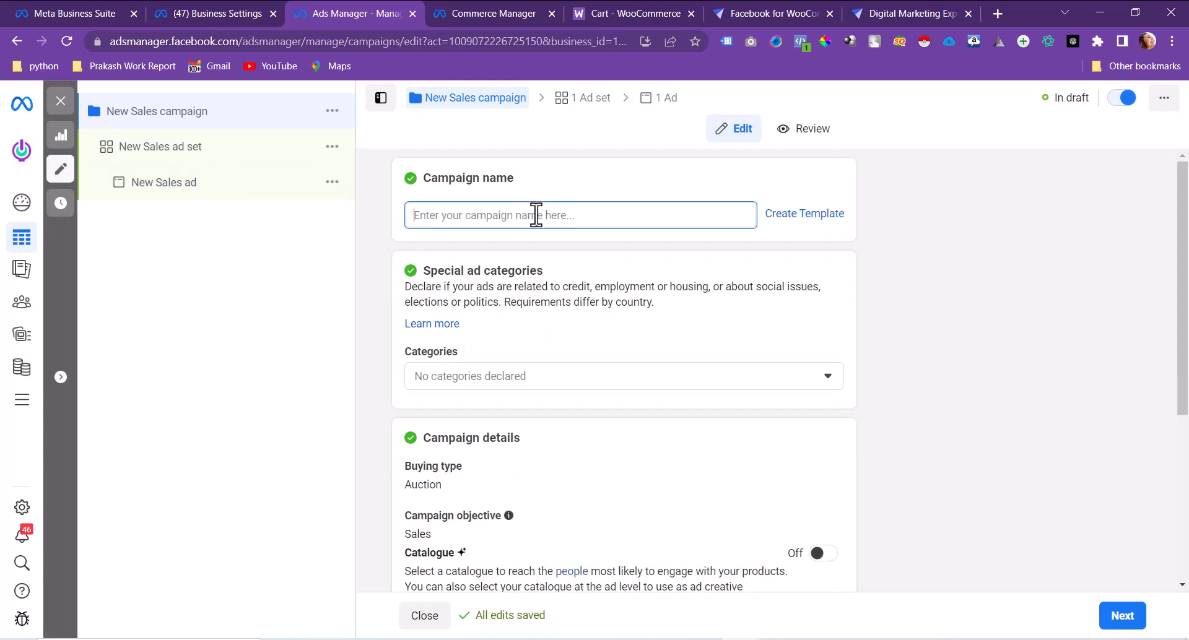
pyautogui.write('Shopping')
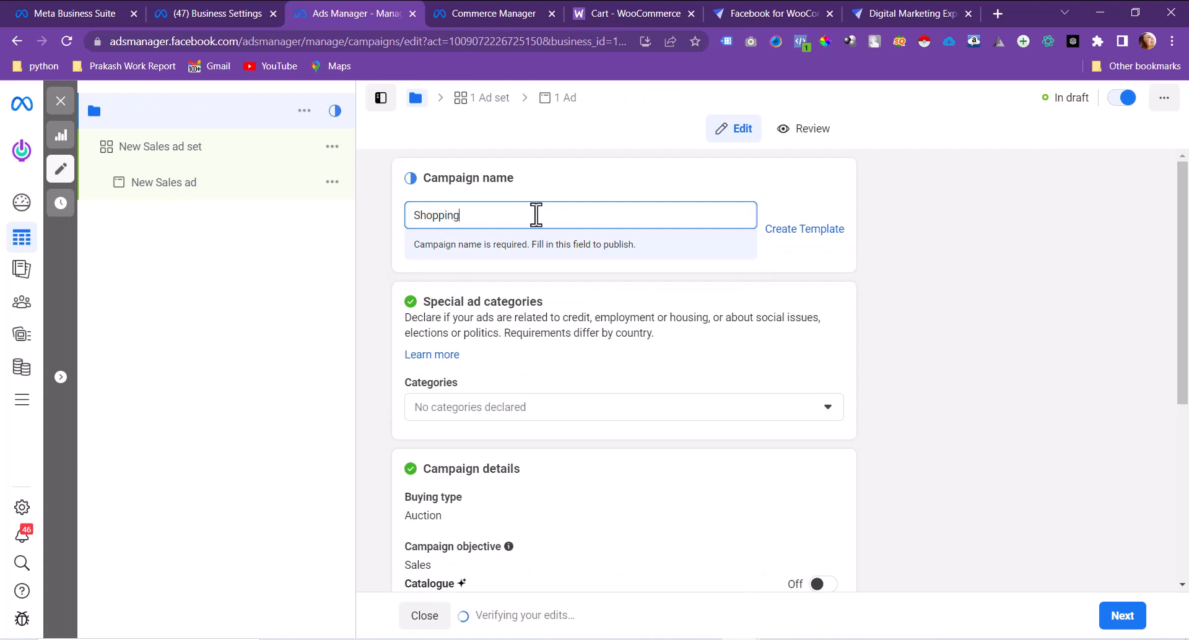
pyautogui.write(' Ads -')
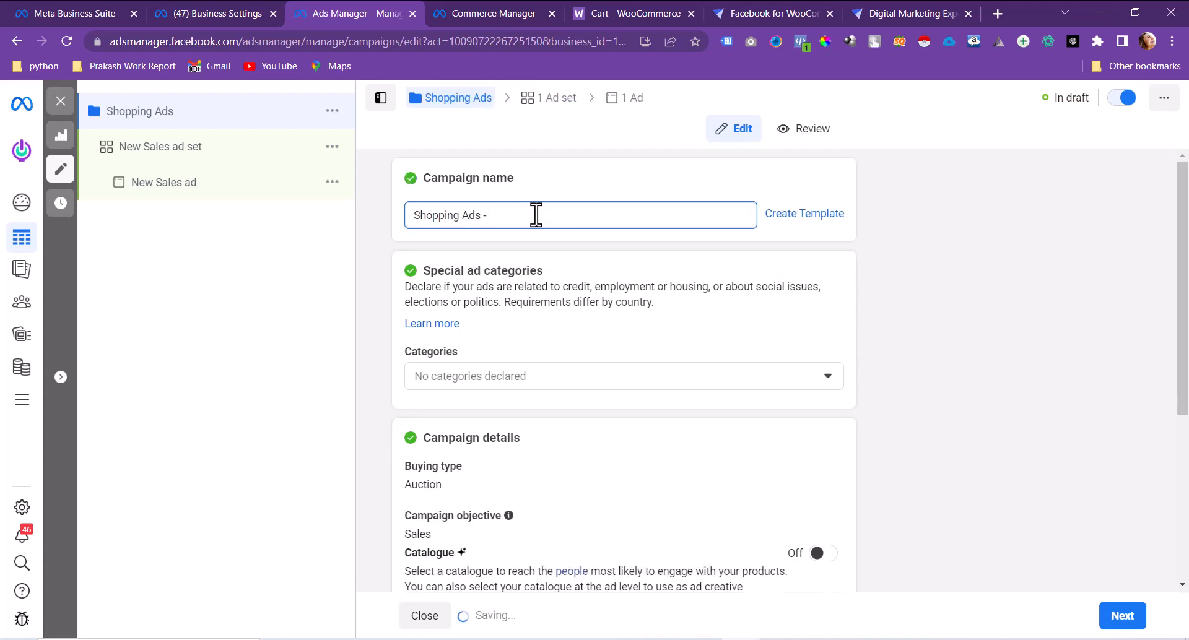
pyautogui.write(" July'23")
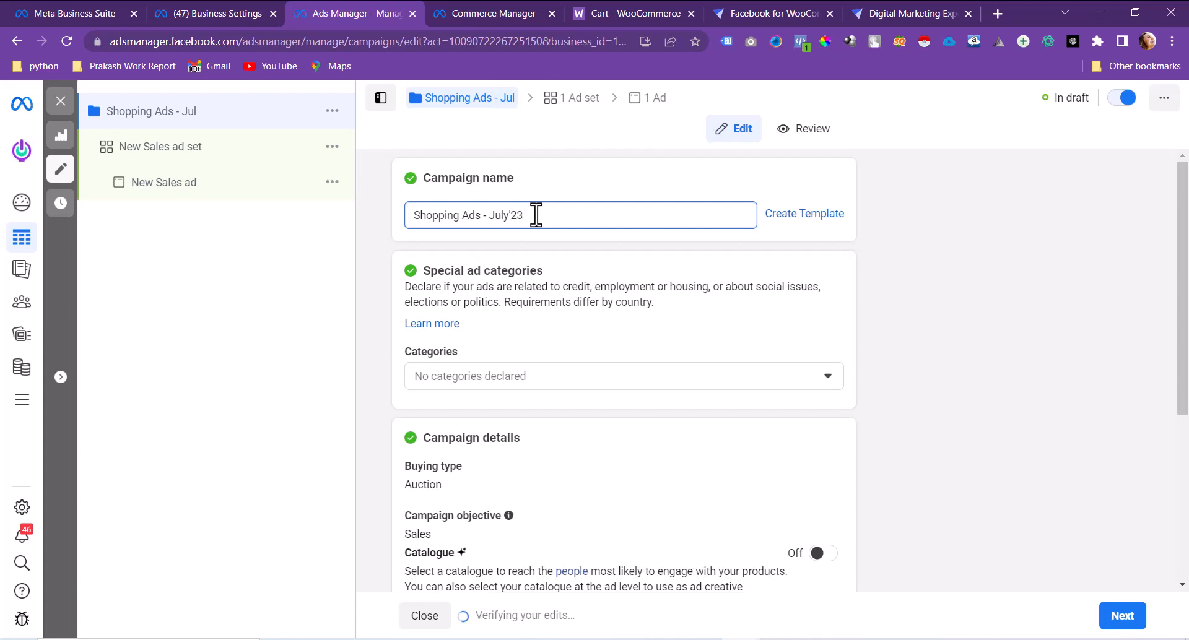
pyautogui.hotkey('ctrl', 'a')
pyautogui.hotkey('ctrl', 'c')
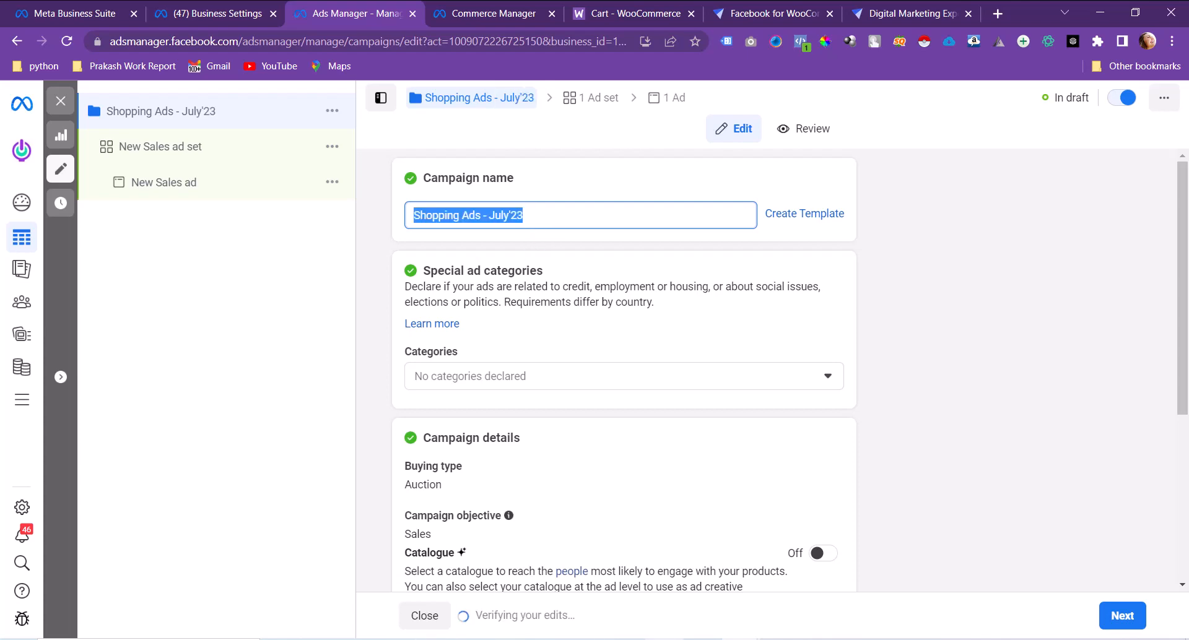
pyautogui.scroll(-5, 749, 403)
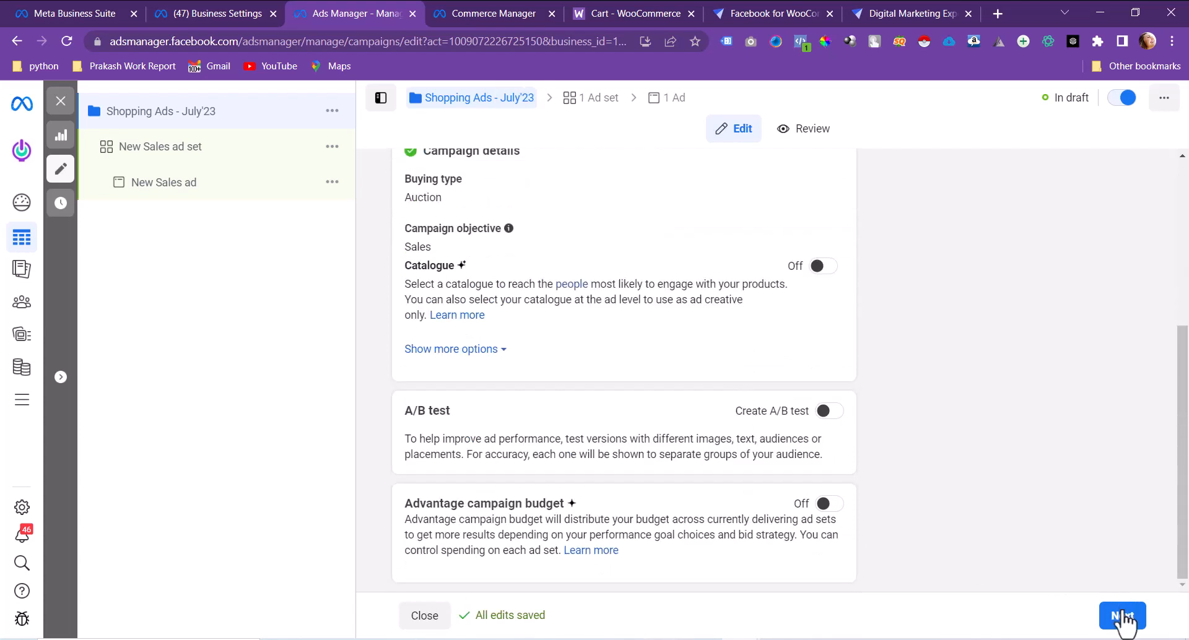
pyautogui.click(1122, 617)
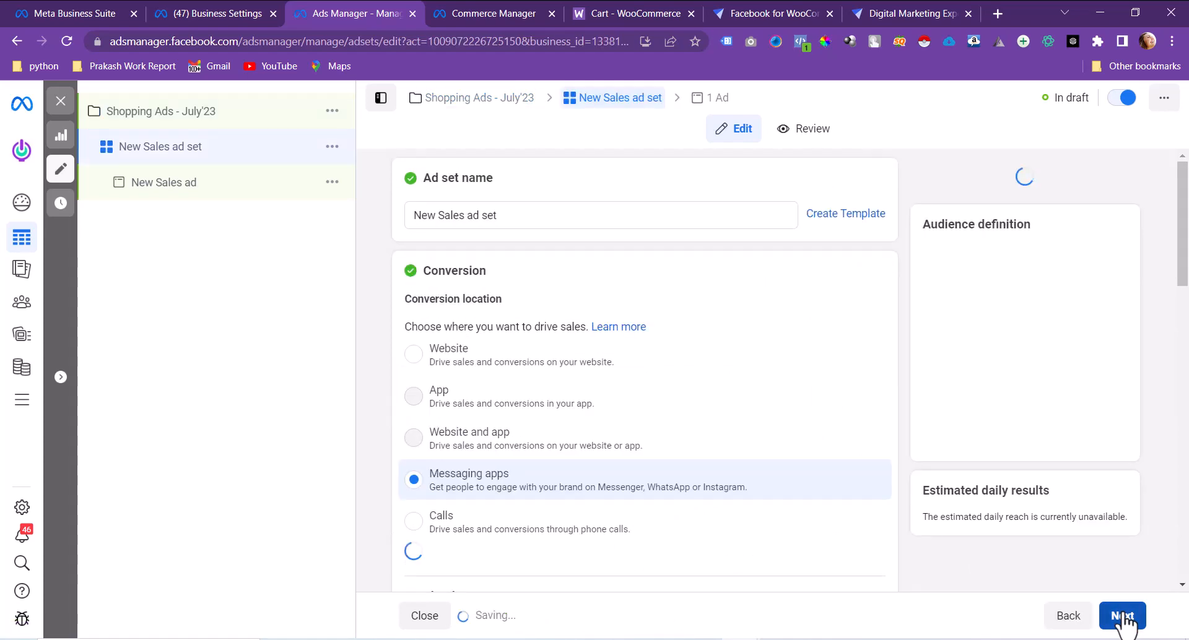
# Rename the ad set as Shopping Ads - July'23 and set its conversion location to Website.
pyautogui.click(544, 217)
pyautogui.hotkey('ctrl', 'a')
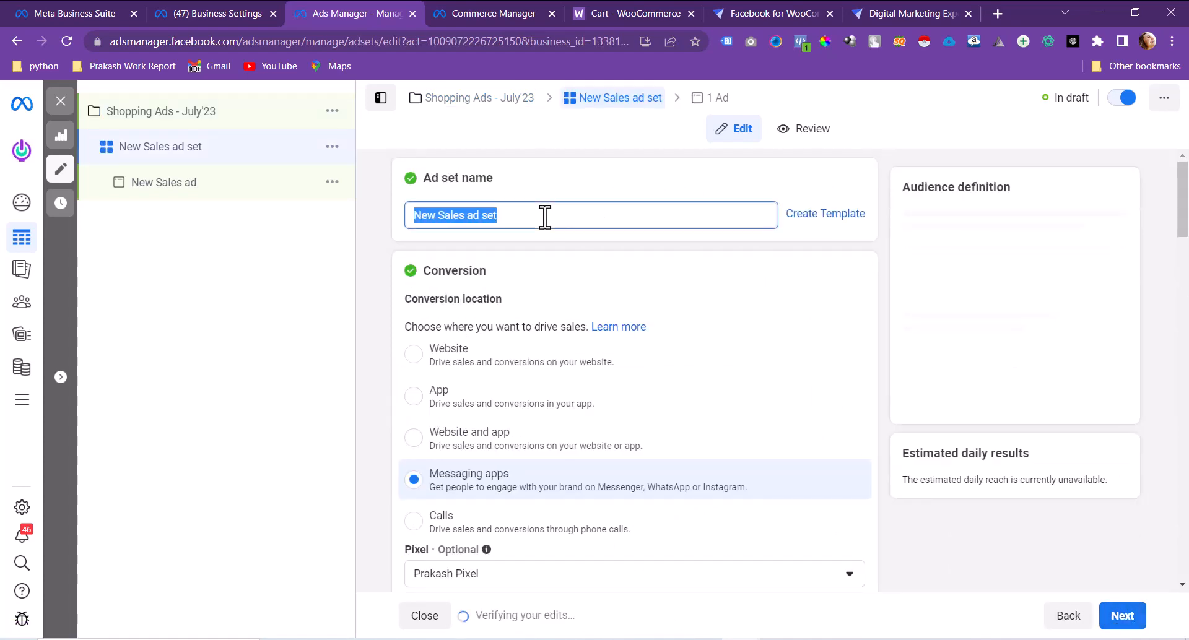
pyautogui.hotkey('ctrl', 'v')
pyautogui.scroll(-2, 576, 314)
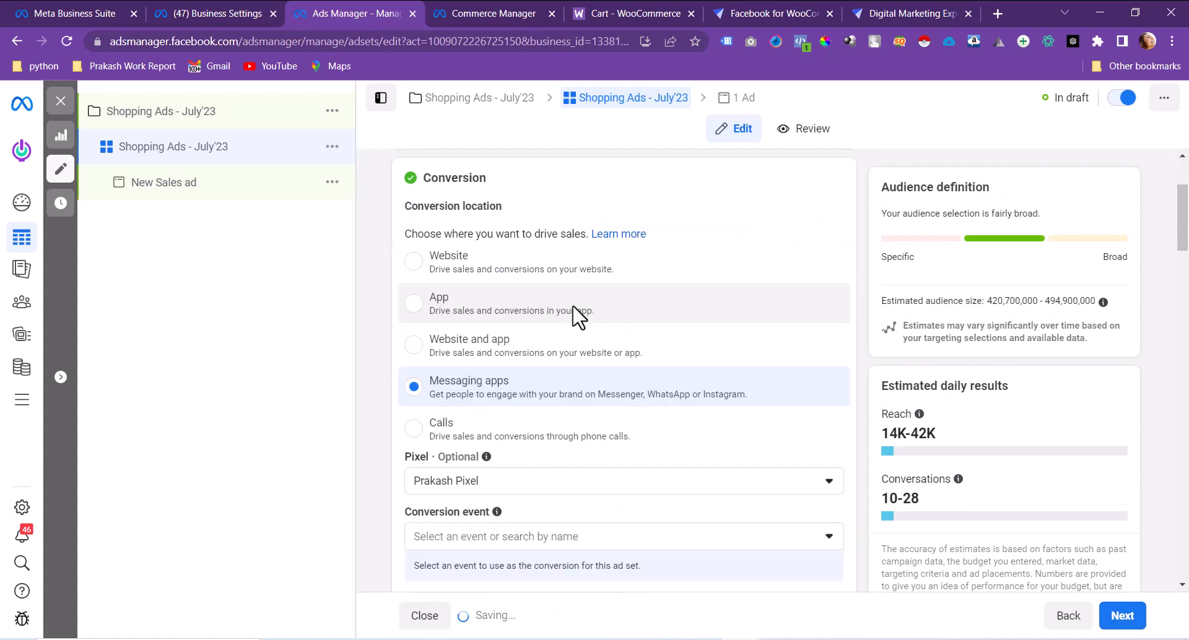
pyautogui.click(489, 279)
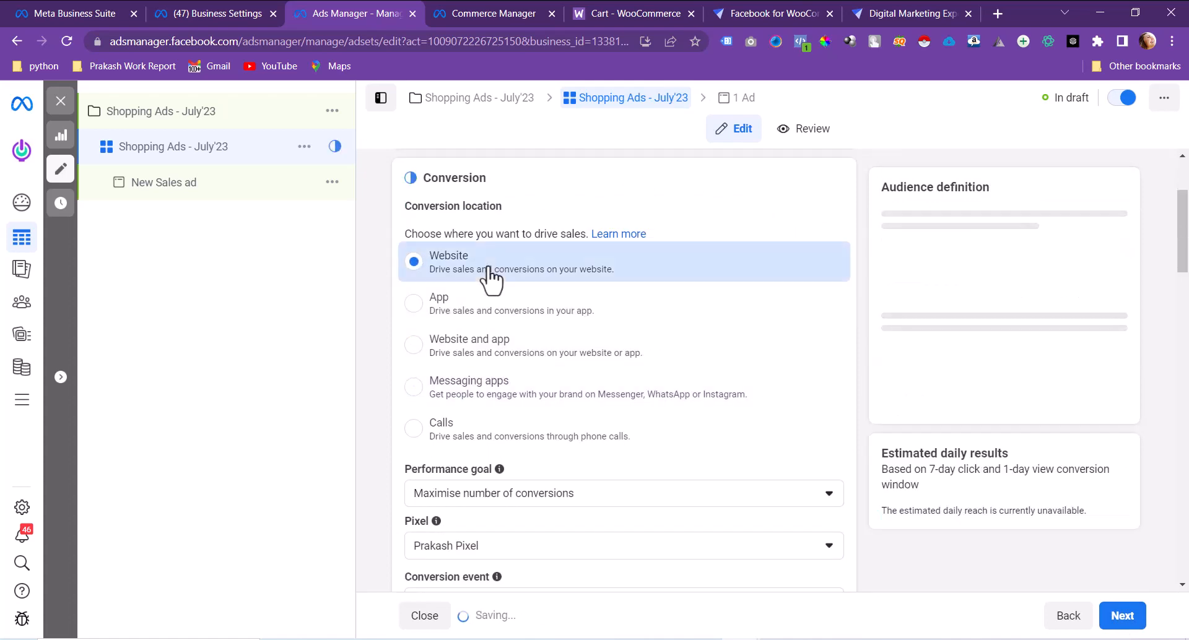
pyautogui.scroll(-5, 489, 279)
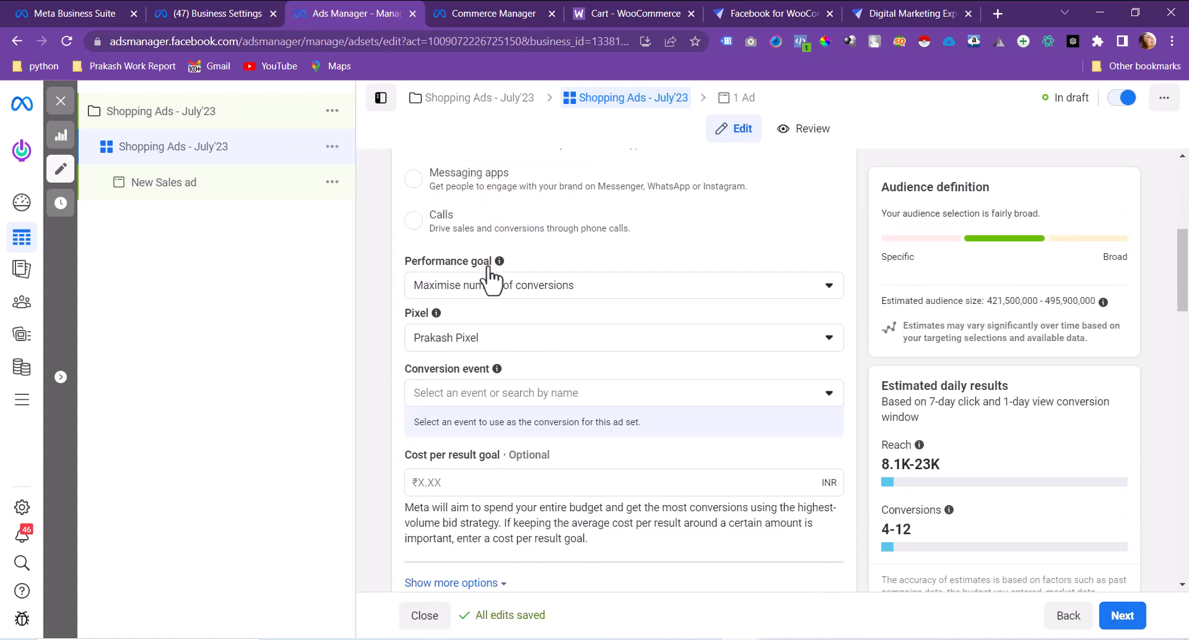
pyautogui.scroll(3, 489, 278)
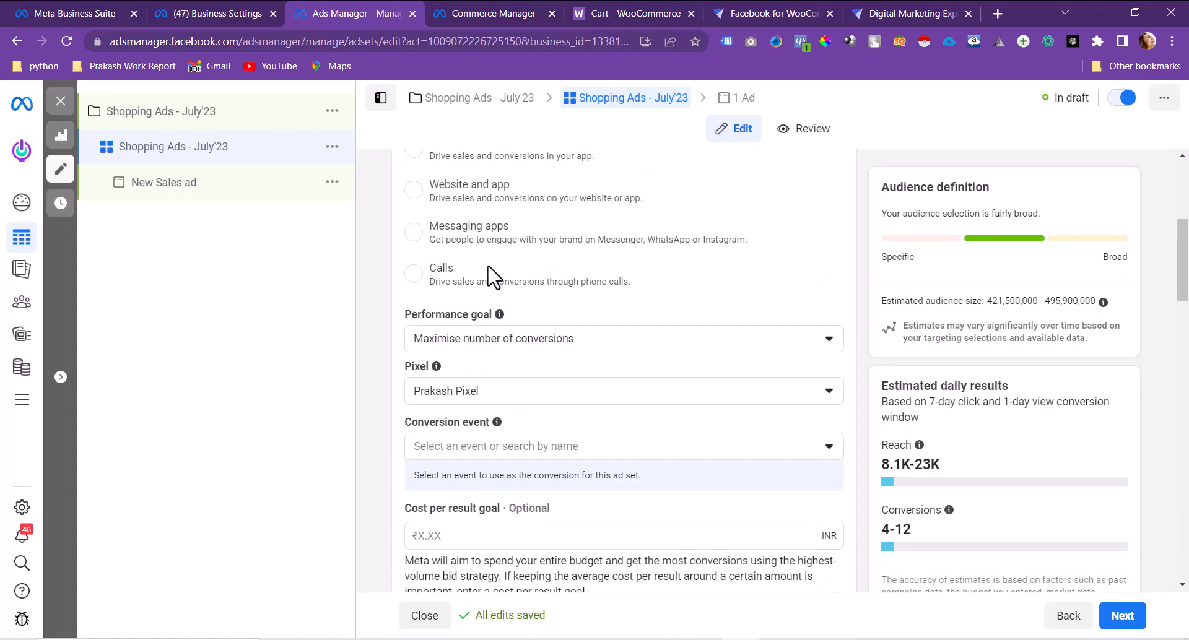
# Return to the campaign settings and turn on the catalogue option with Botiga – Catalogue.
pyautogui.click(164, 115)
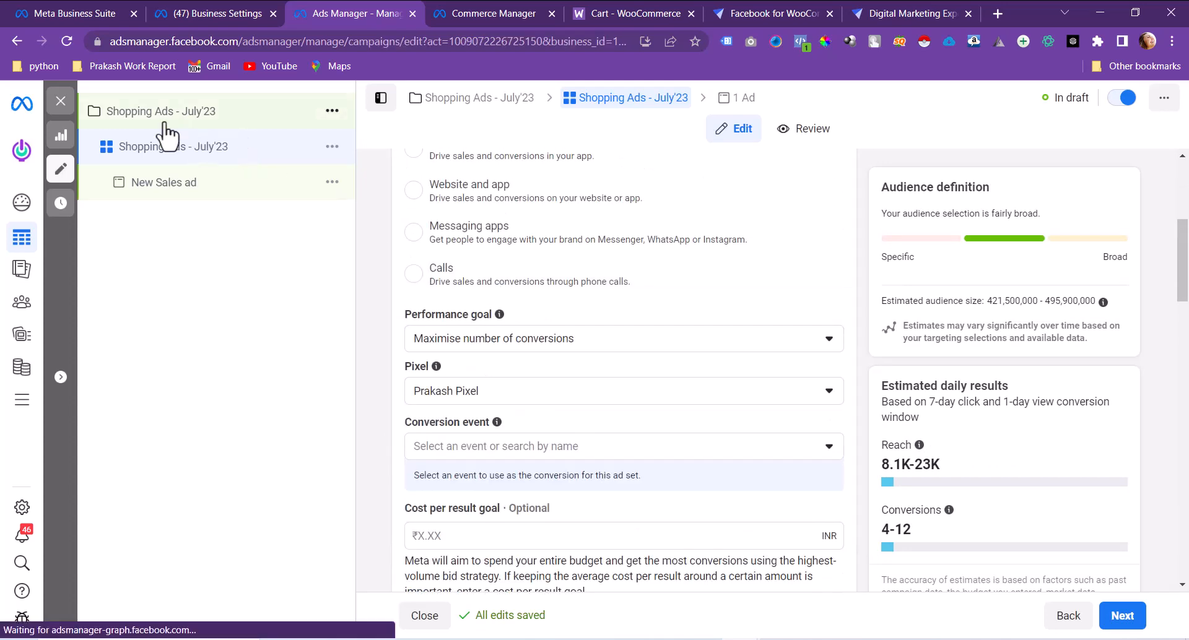
pyautogui.scroll(-2, 684, 455)
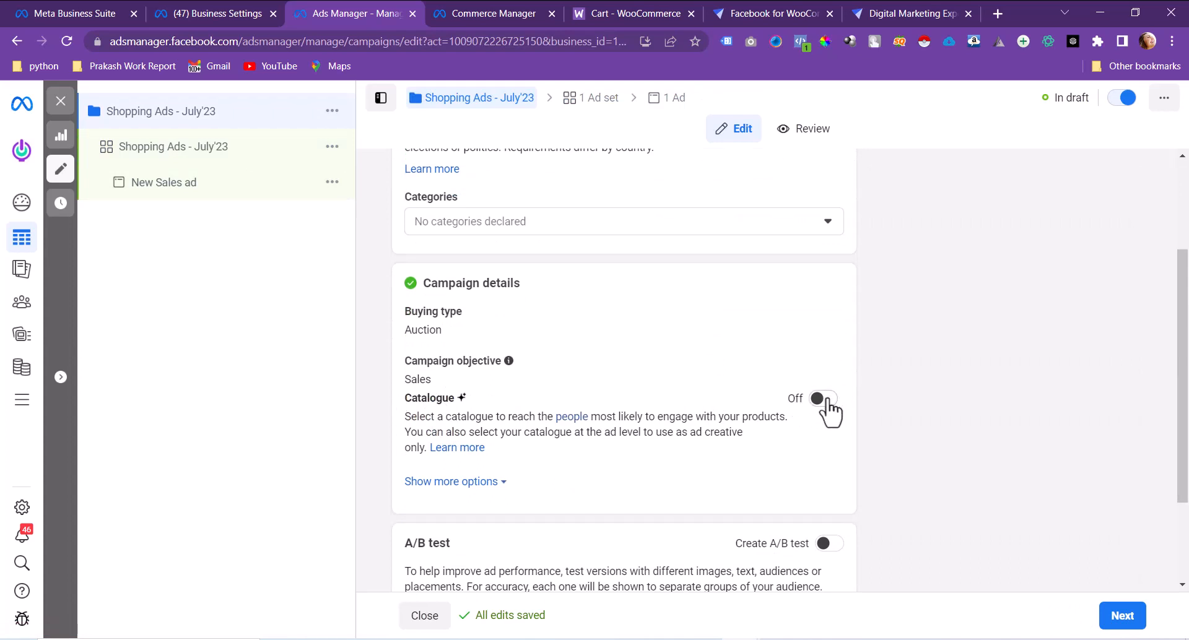
pyautogui.click(826, 401)
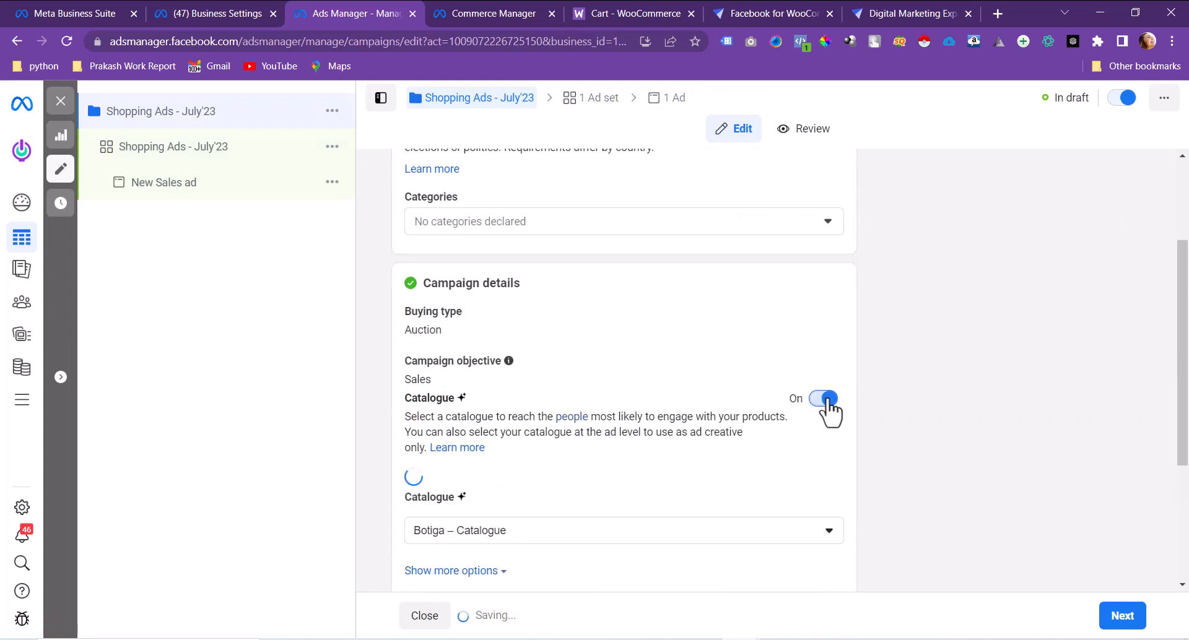
pyautogui.scroll(-2, 525, 492)
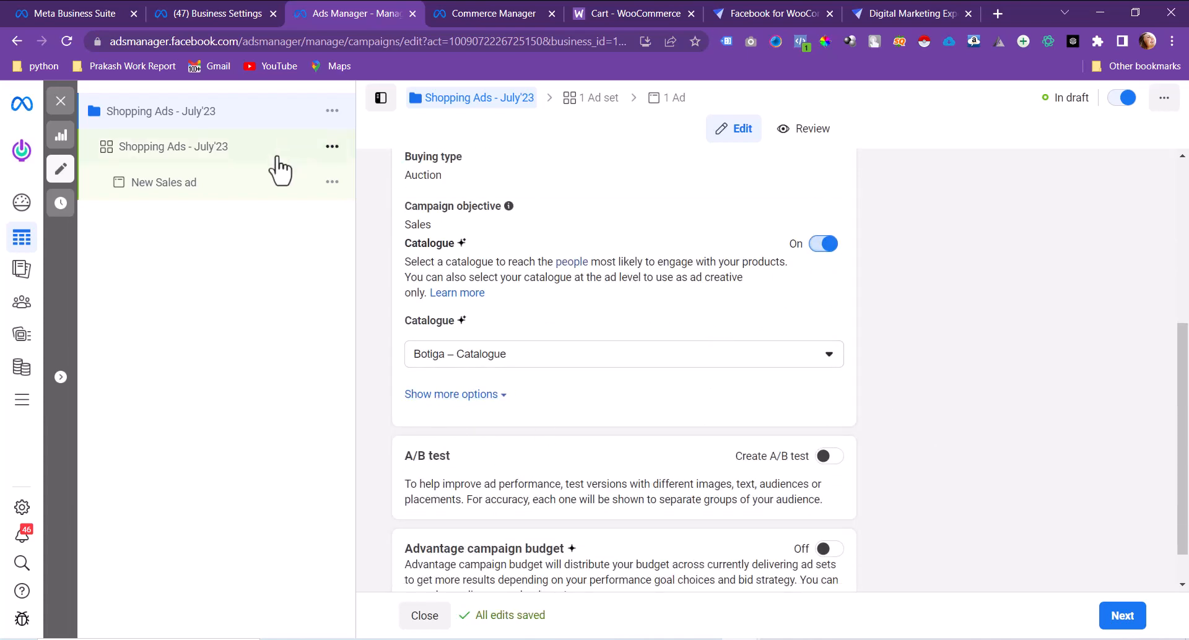
# Go back to the ad set and select All products as the promoted product set.
pyautogui.click(200, 158)
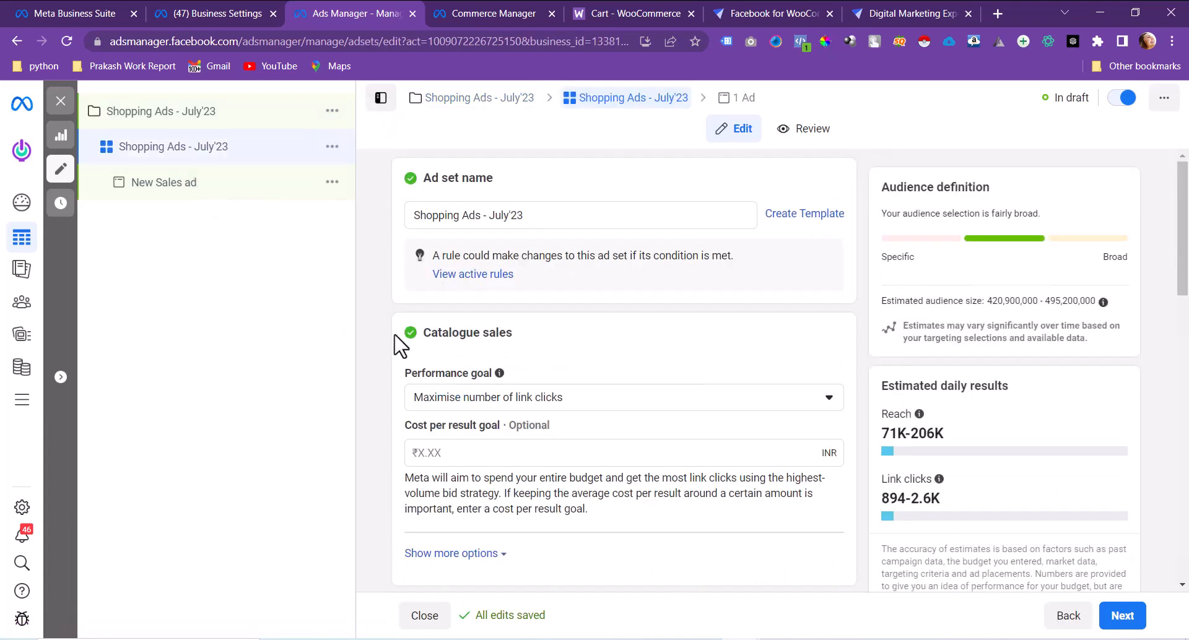
pyautogui.scroll(-6, 661, 341)
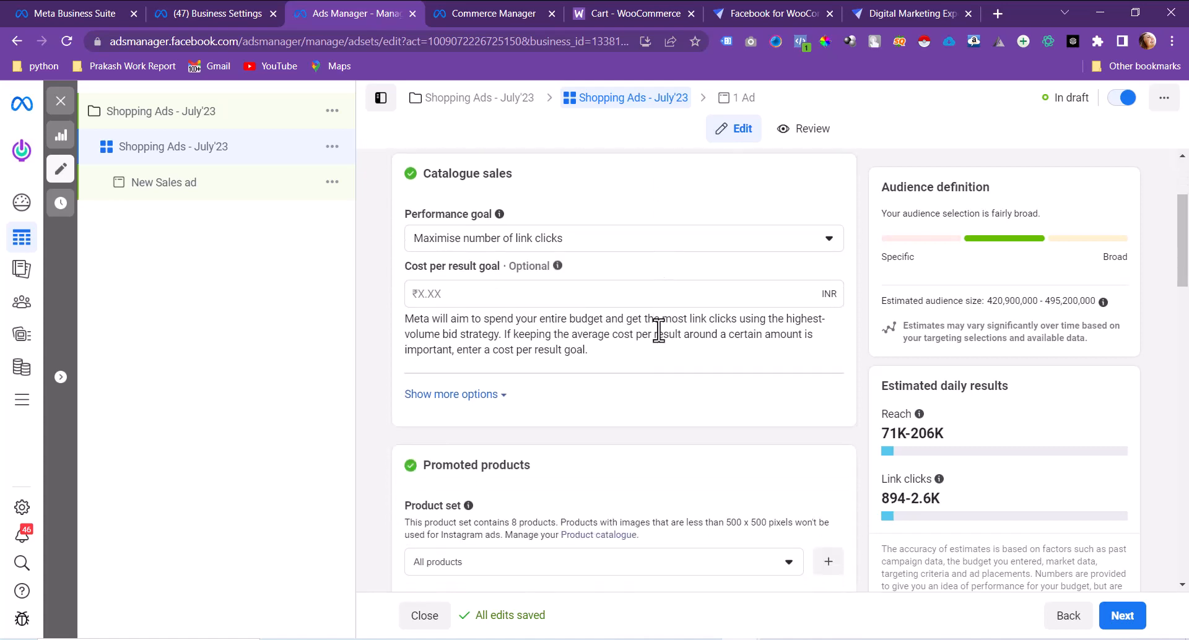
pyautogui.click(789, 265)
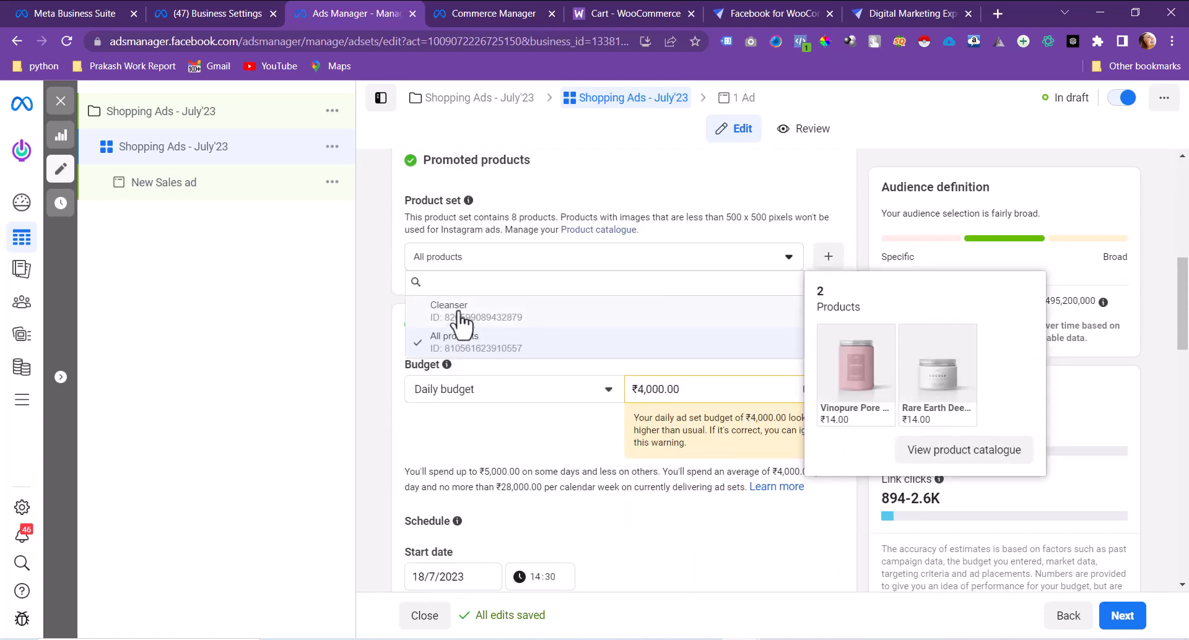
pyautogui.click(458, 344)
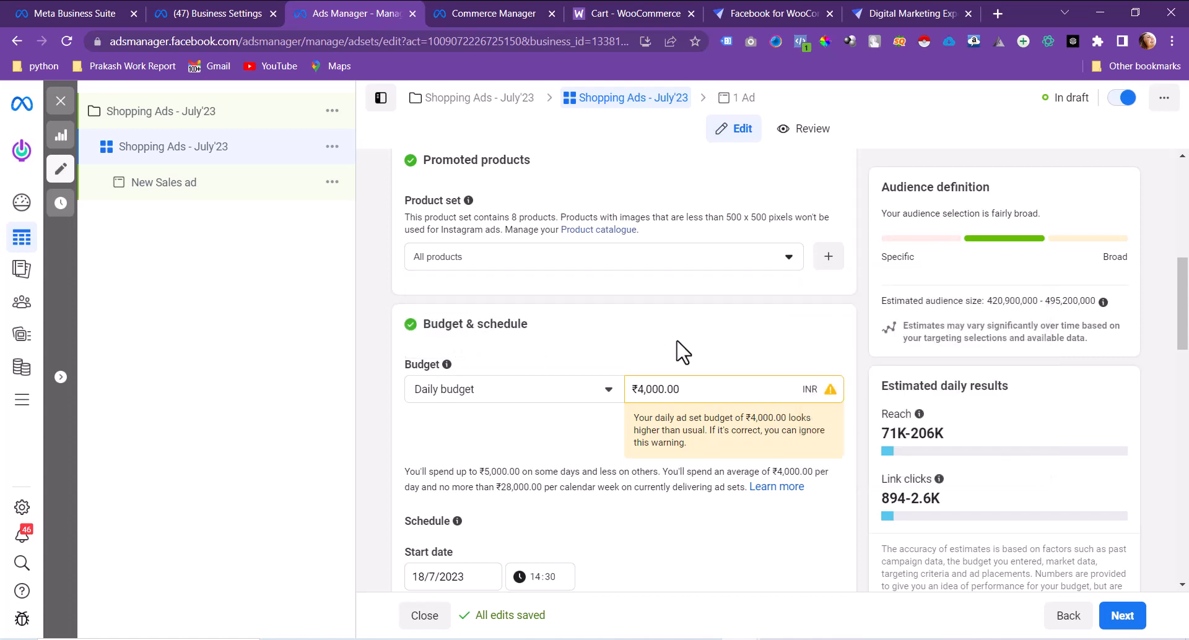
# Review the ad set's budget, schedule, audience and placement settings, including the saved audience choices.
pyautogui.scroll(-3, 677, 347)
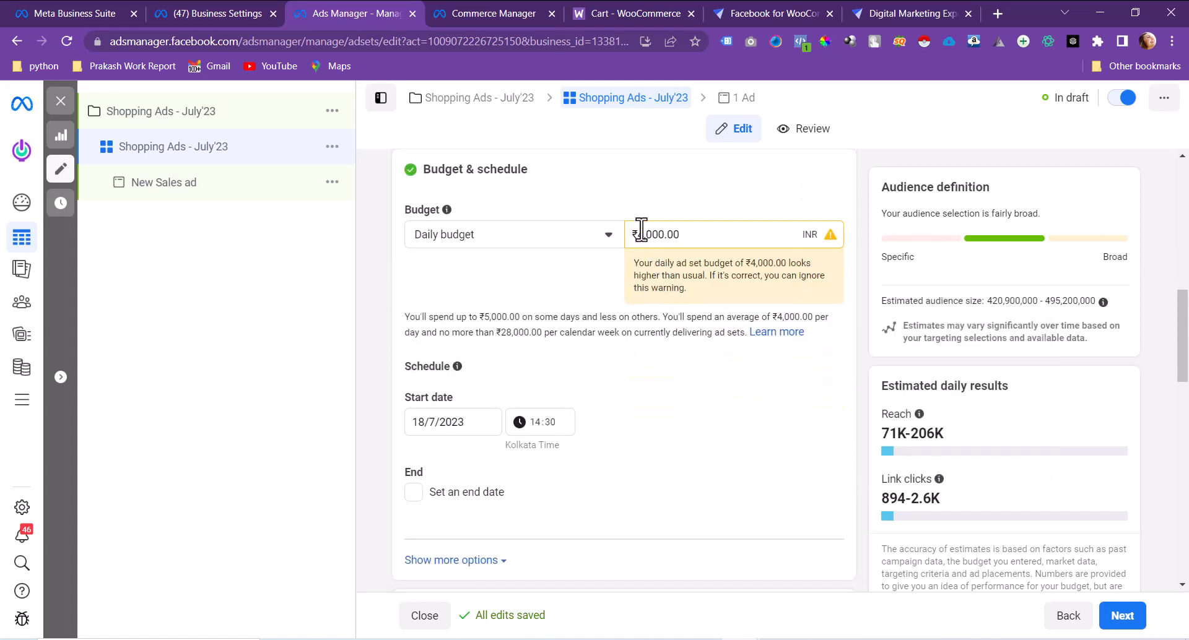
pyautogui.scroll(-3, 592, 360)
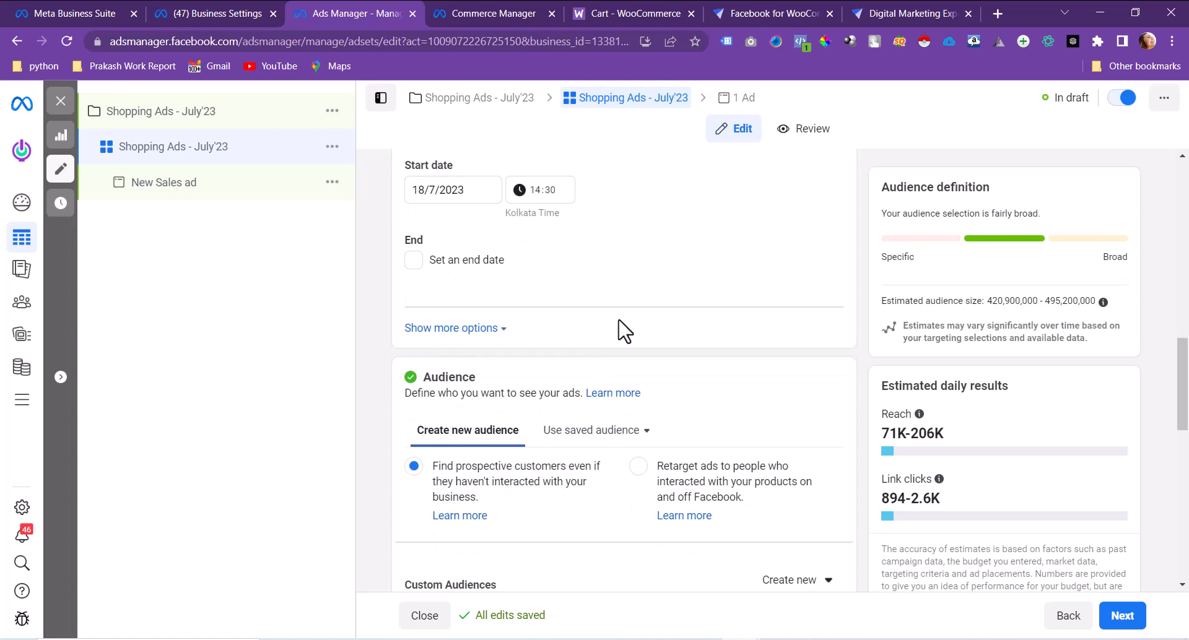
pyautogui.scroll(-3, 624, 332)
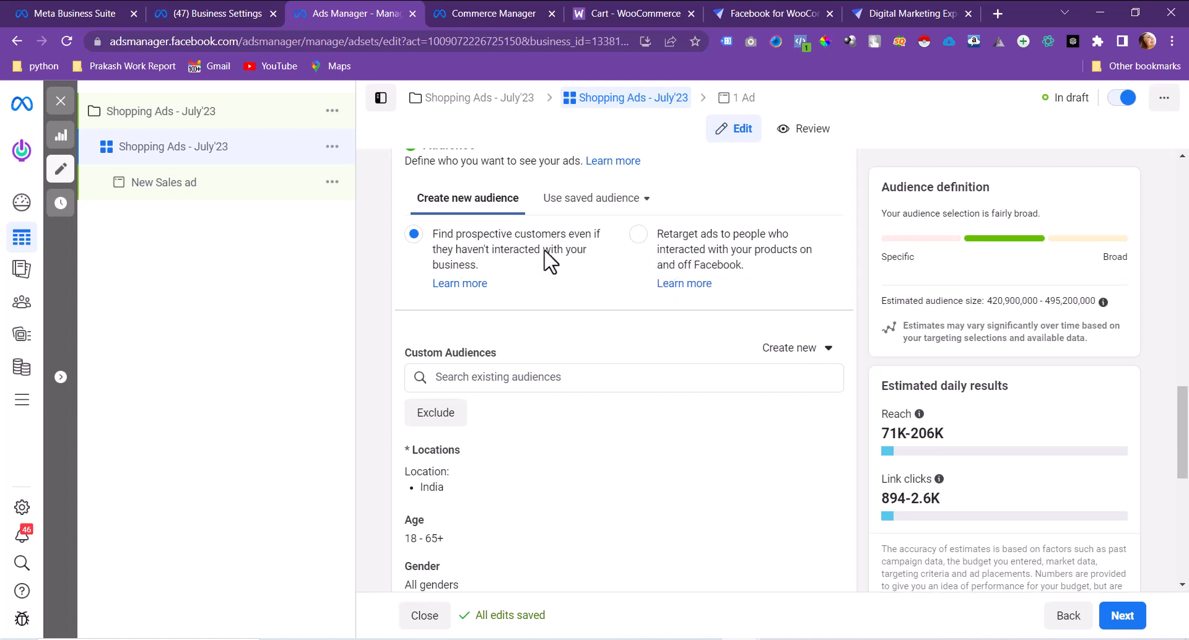
pyautogui.click(614, 199)
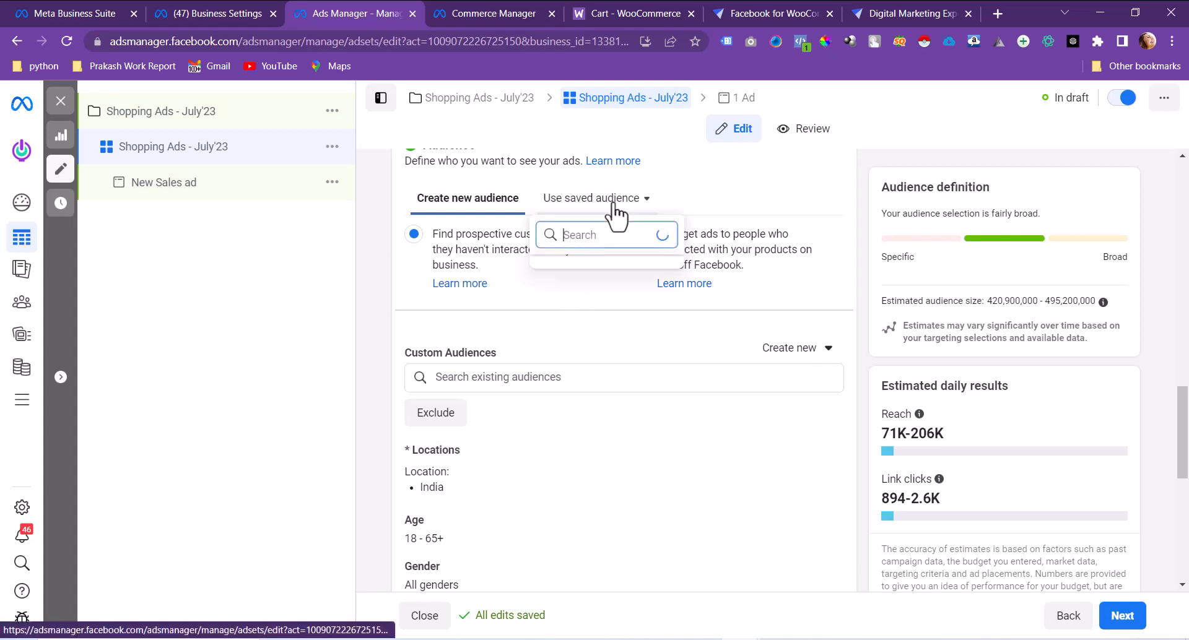
pyautogui.click(713, 204)
pyautogui.scroll(-3, 621, 377)
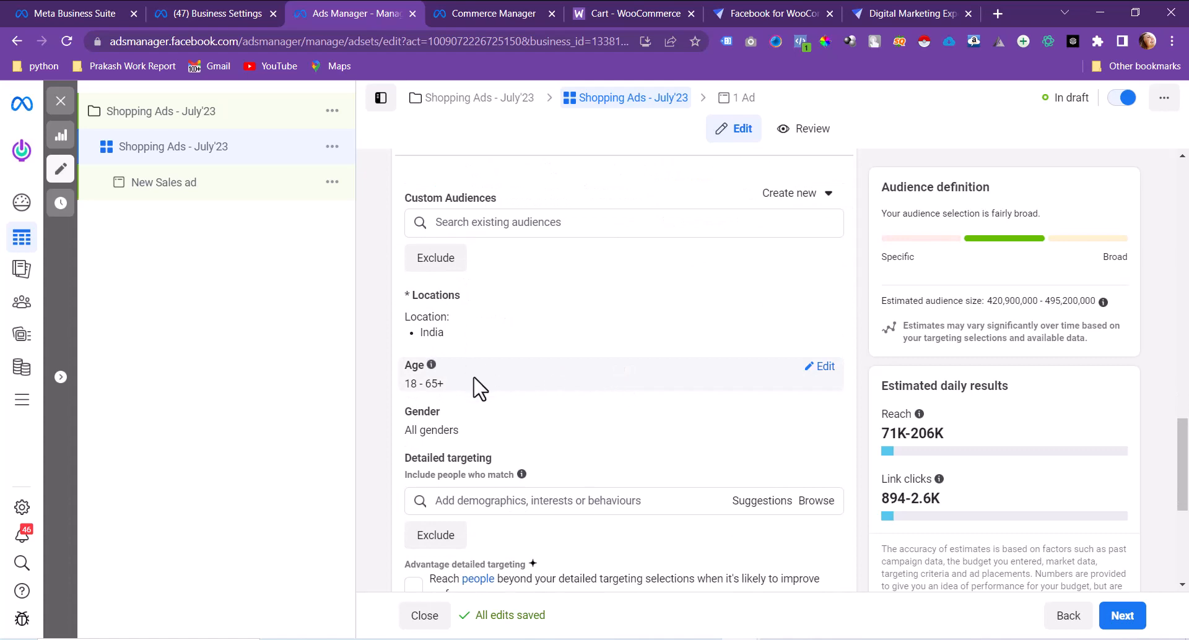
pyautogui.scroll(-5, 718, 408)
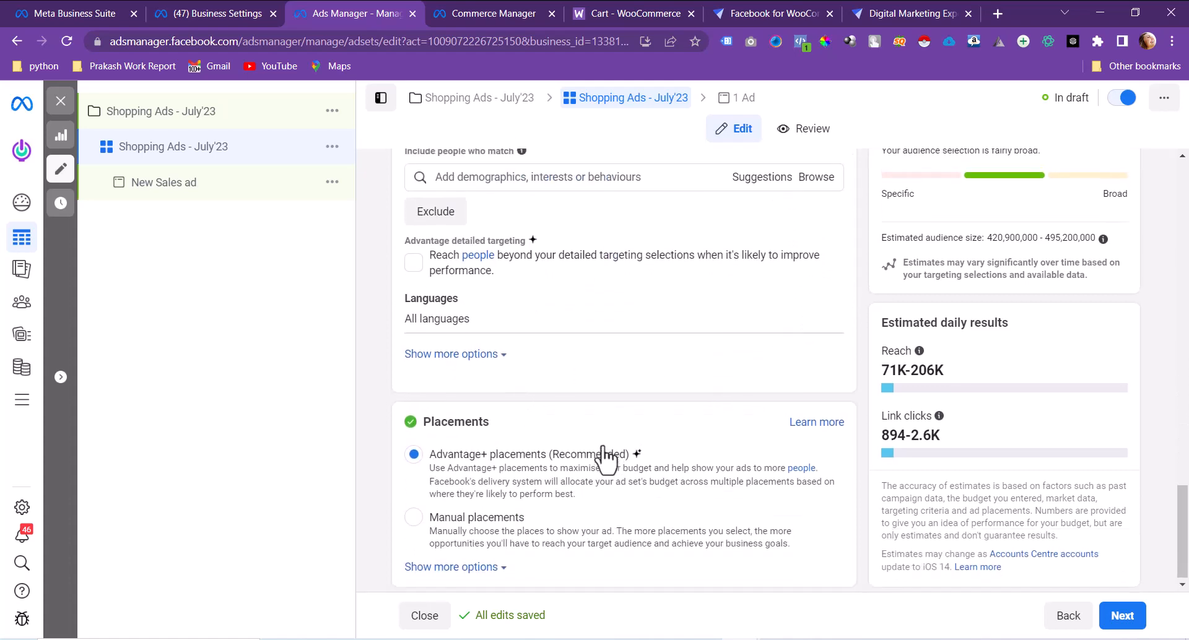
# Set the catalogue sales performance goal to Maximise number of conversions.
pyautogui.scroll(15, 603, 456)
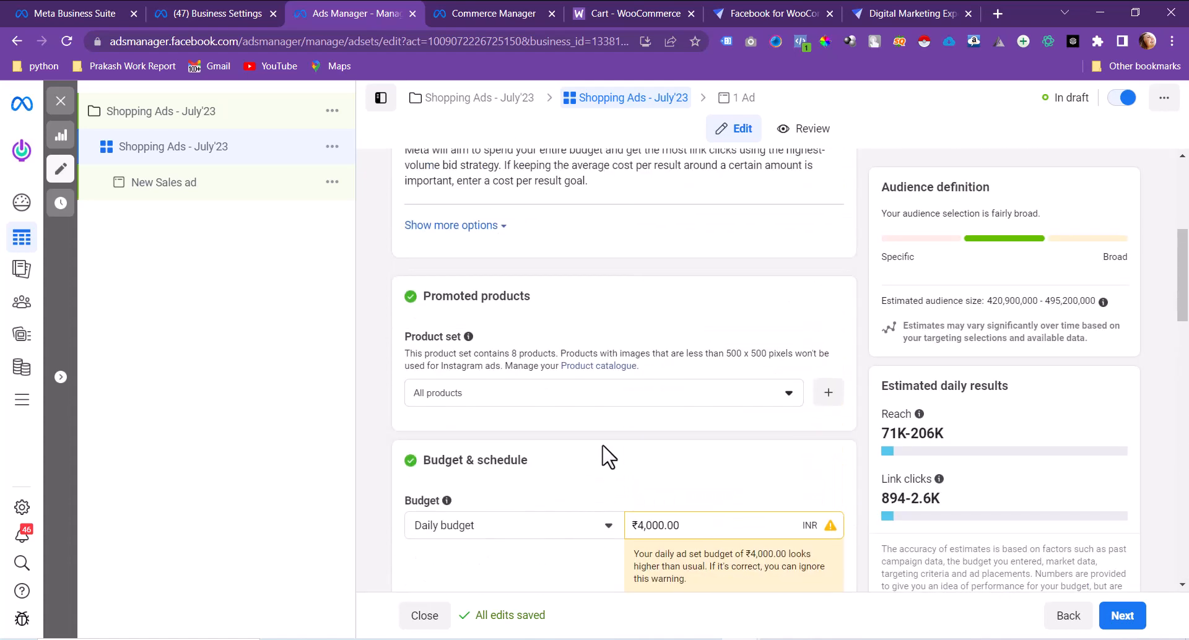
pyautogui.scroll(4, 604, 456)
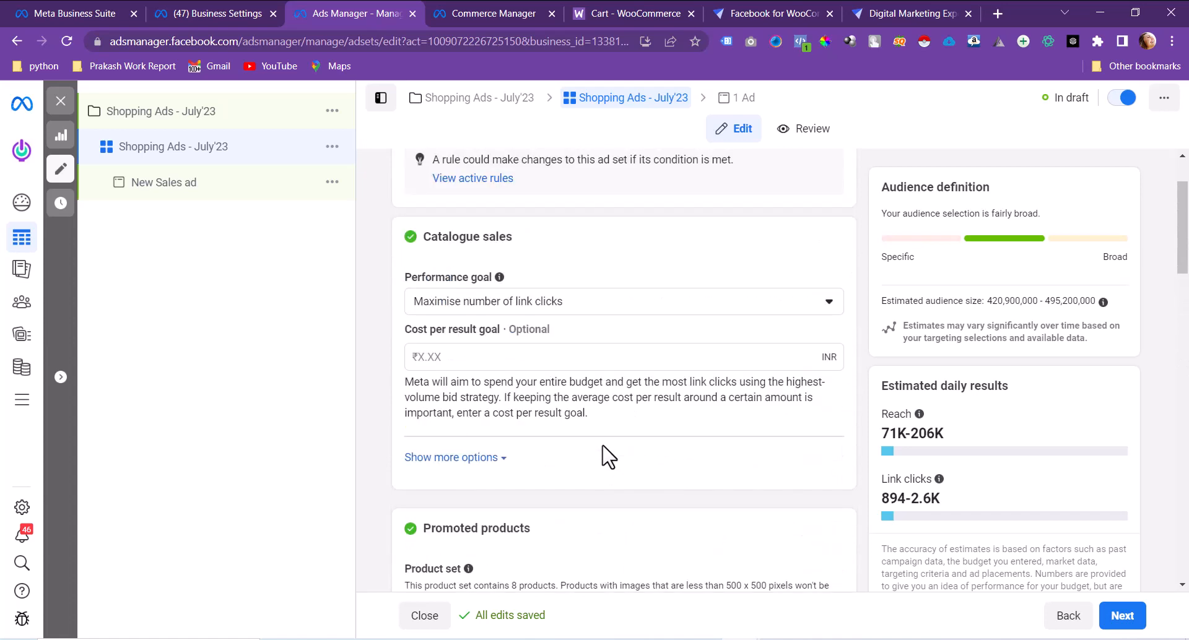
pyautogui.click(523, 306)
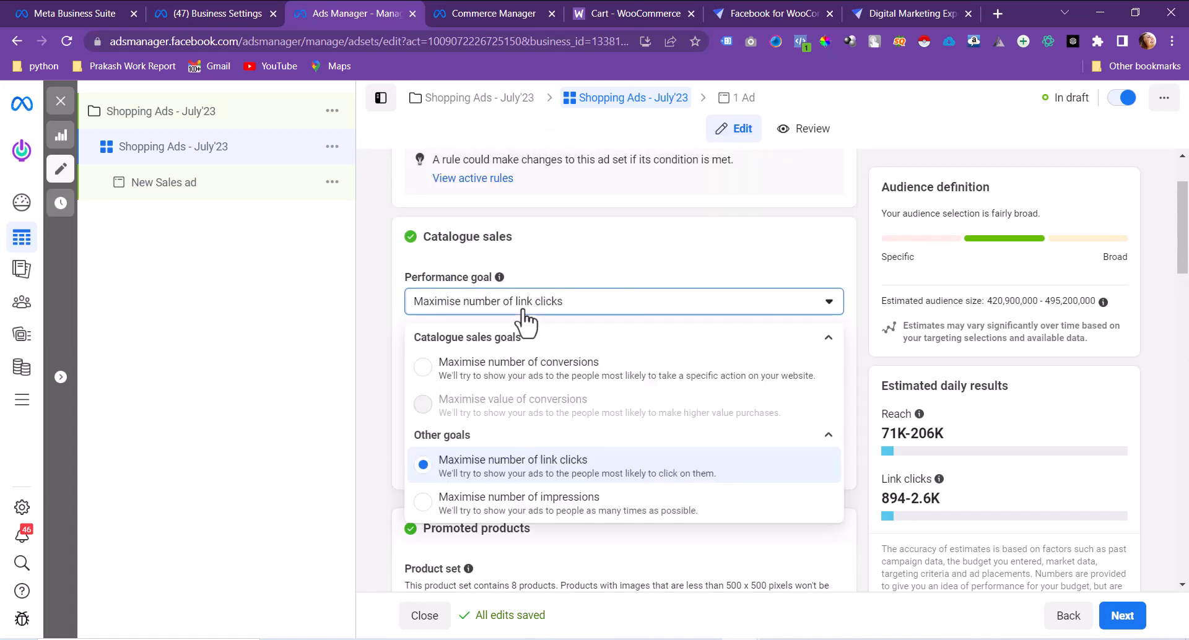
pyautogui.click(508, 371)
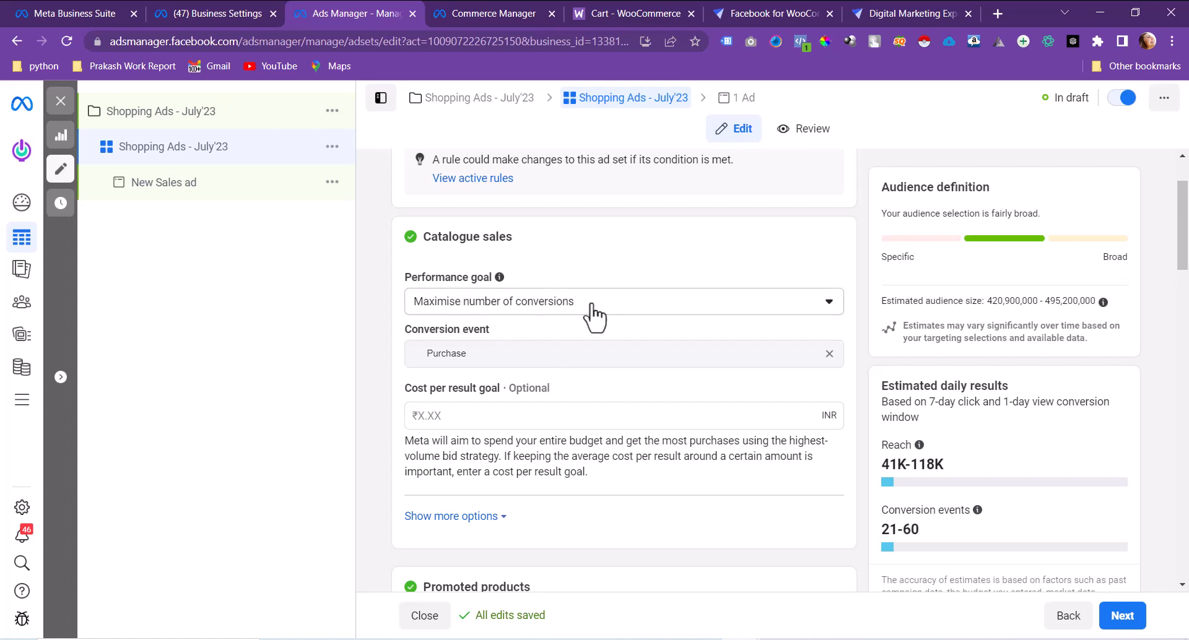
# Search the detailed targeting for engage and add the Engaged shoppers purchase behaviour to the audience.
pyautogui.scroll(-5, 600, 315)
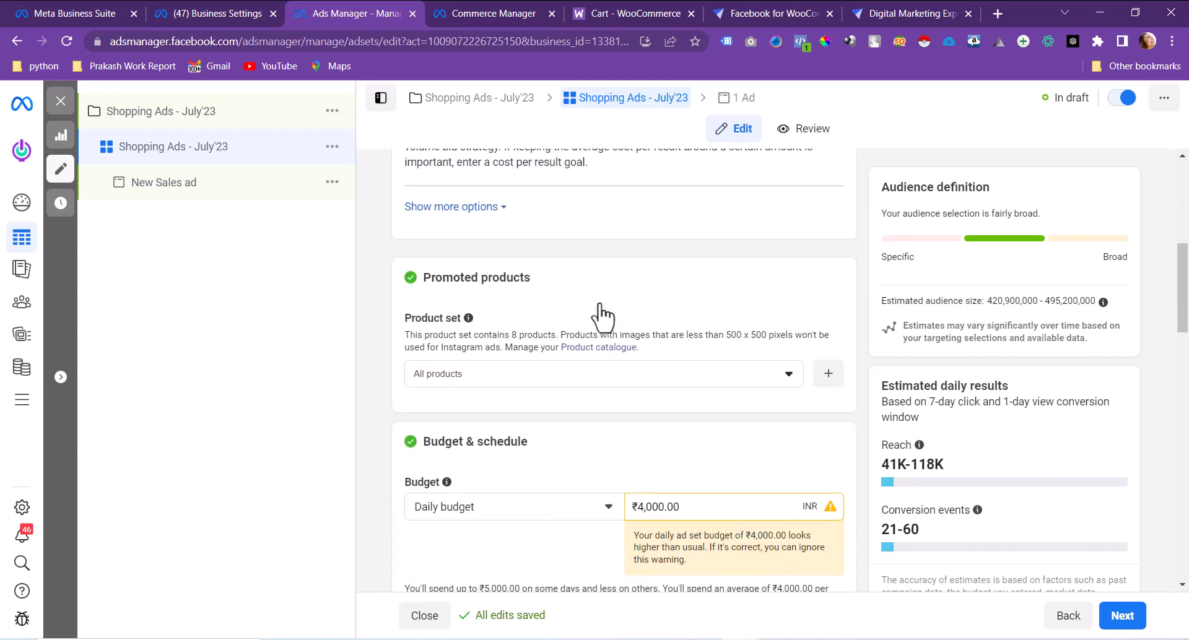
pyautogui.scroll(3, 603, 314)
pyautogui.scroll(-15, 650, 442)
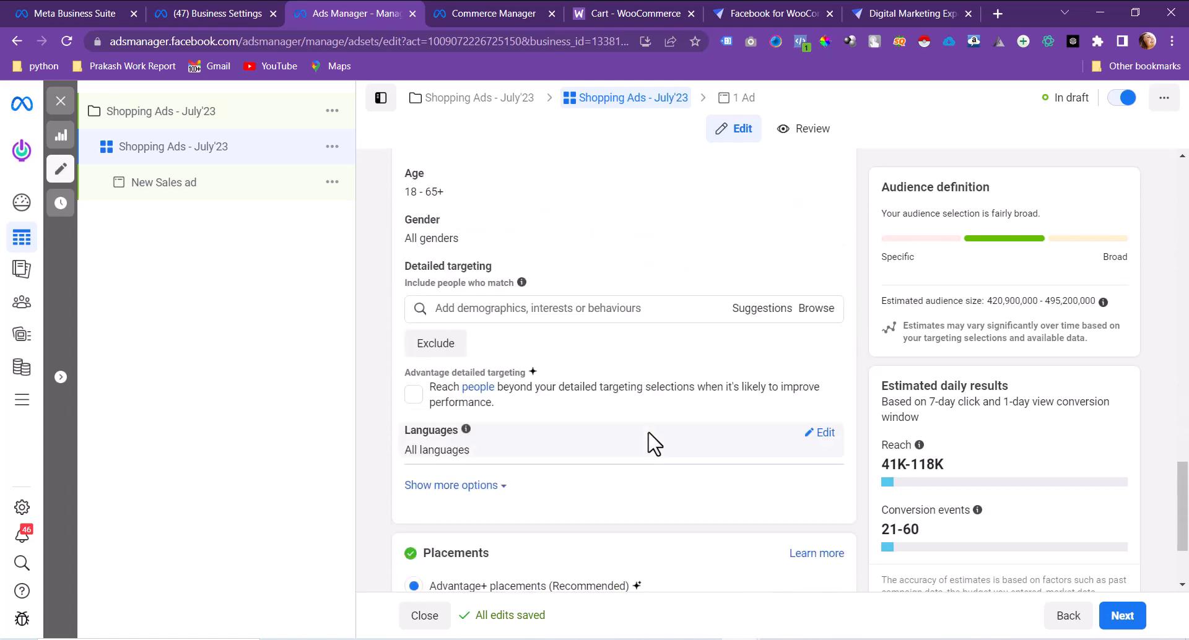
pyautogui.scroll(4, 650, 444)
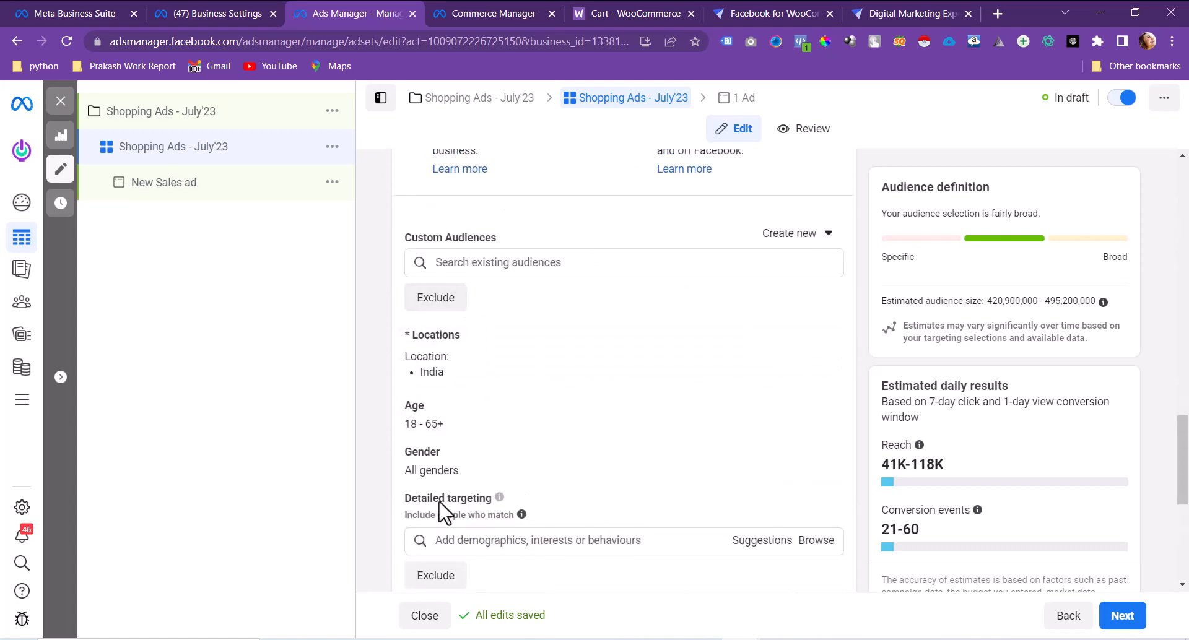
pyautogui.scroll(-6, 611, 503)
pyautogui.scroll(1, 511, 297)
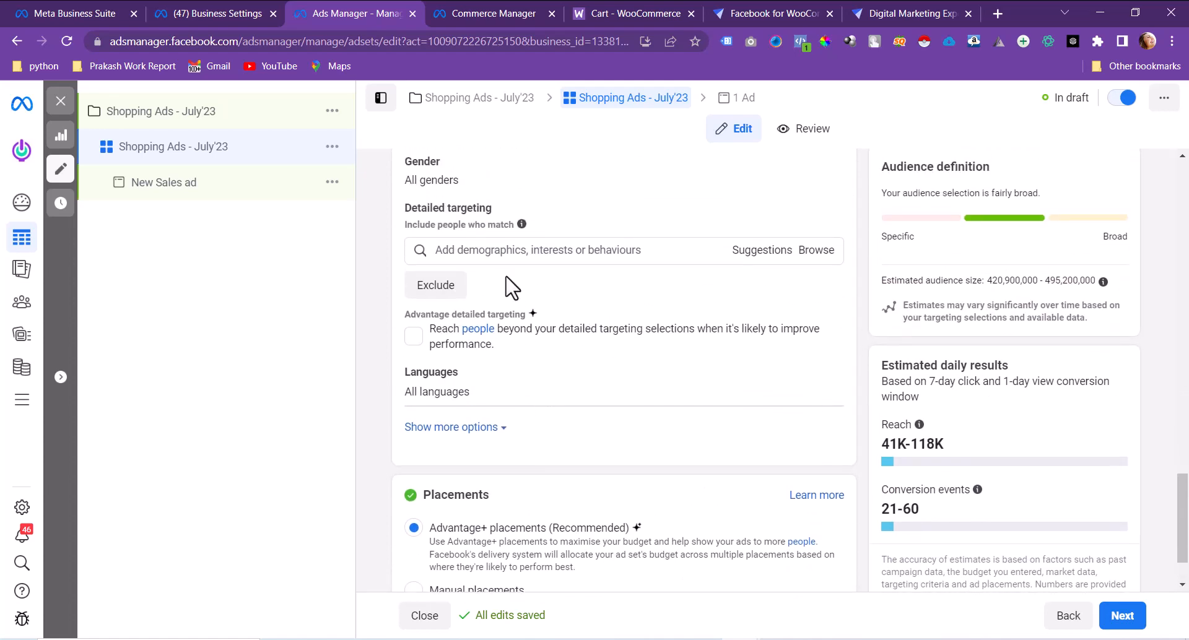
pyautogui.click(486, 249)
pyautogui.write('engage')
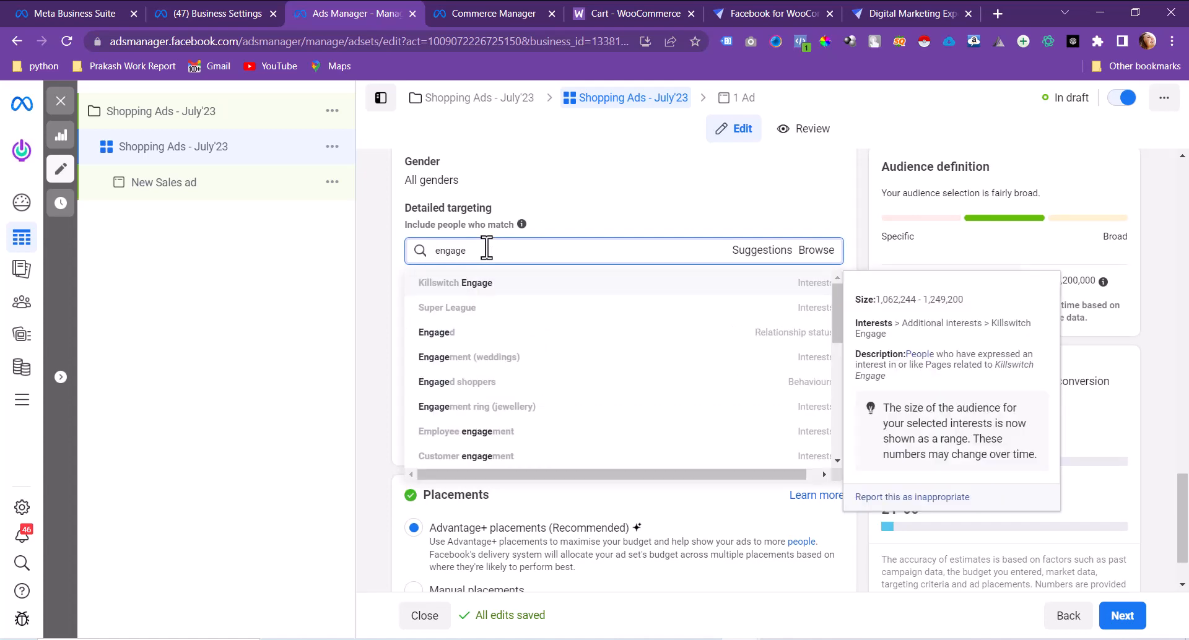
pyautogui.click(478, 381)
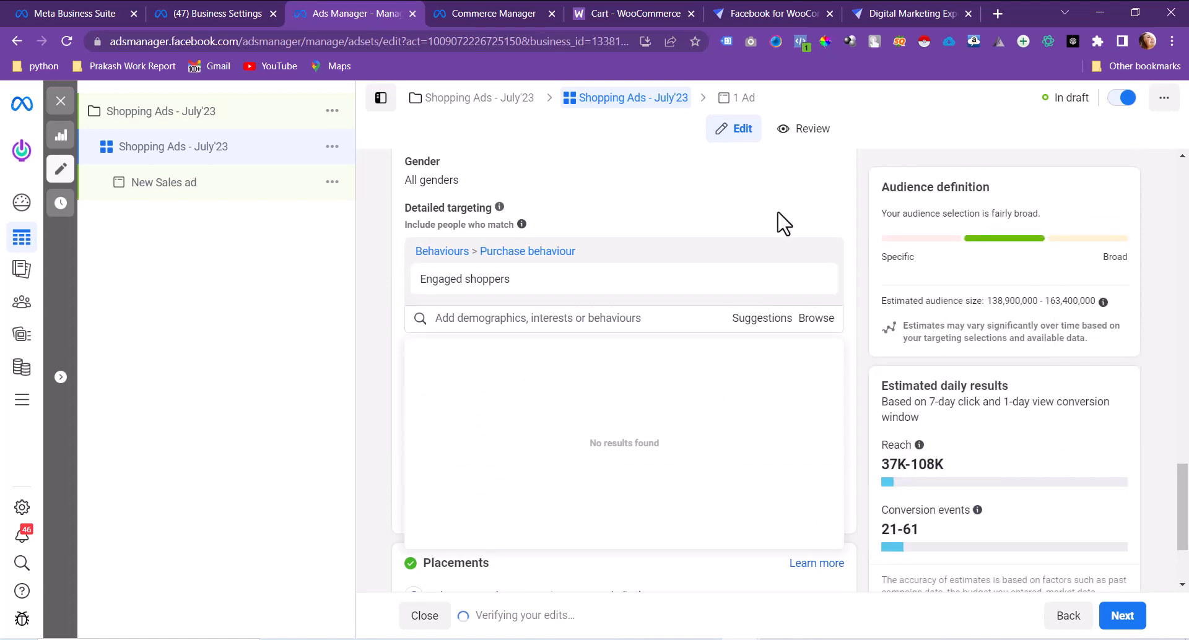
pyautogui.click(860, 272)
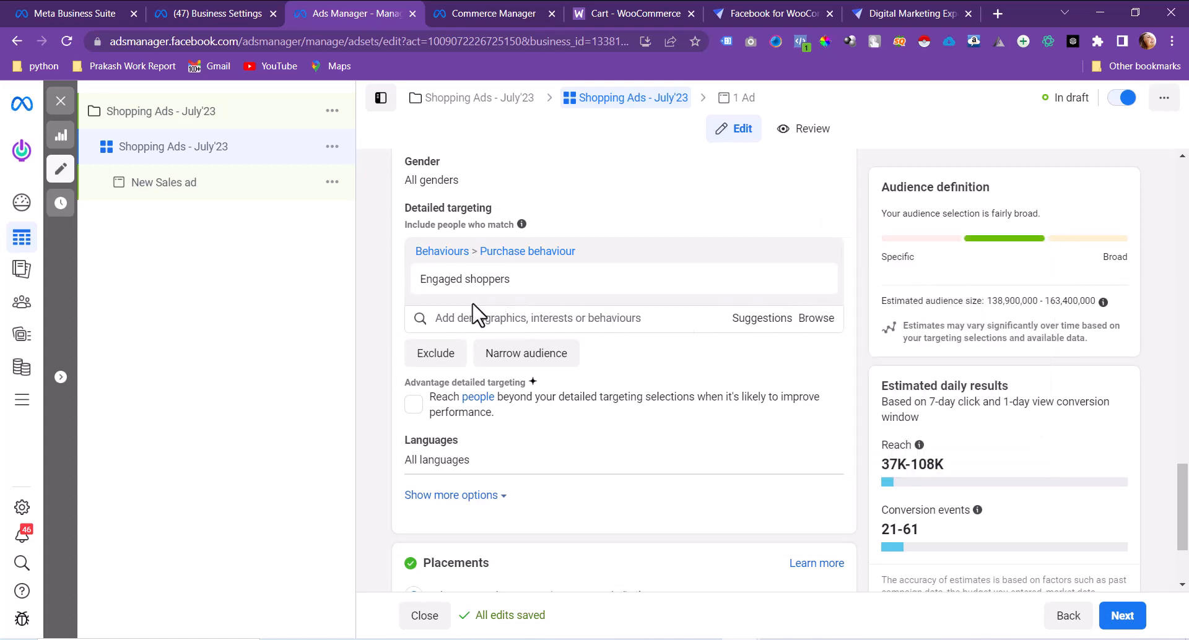
# Open the New Sales ad and rename it as Shopping Ads - July'23.
pyautogui.scroll(-2, 729, 357)
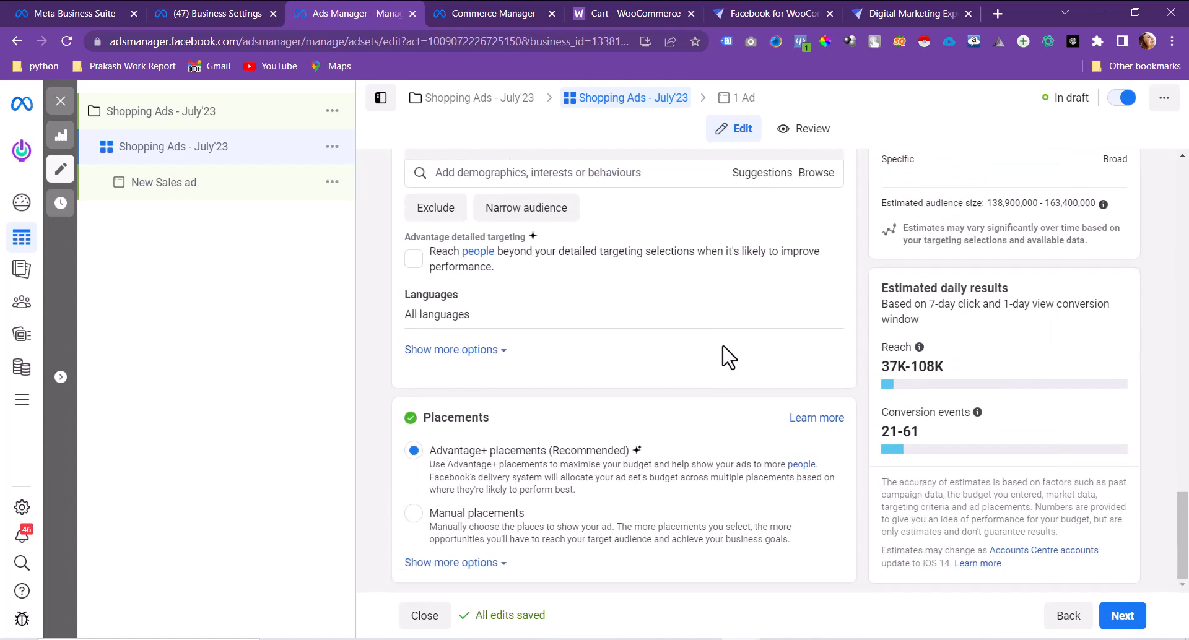
pyautogui.click(186, 196)
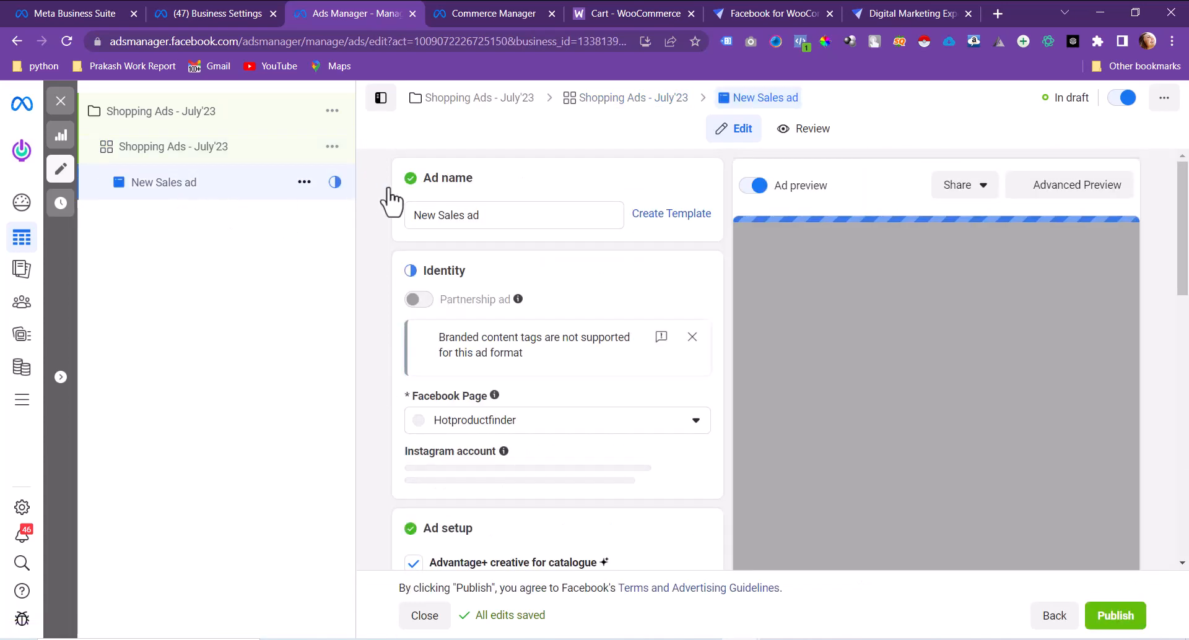
pyautogui.tripleClick(509, 212)
pyautogui.write("Shopping Ads - July'23")
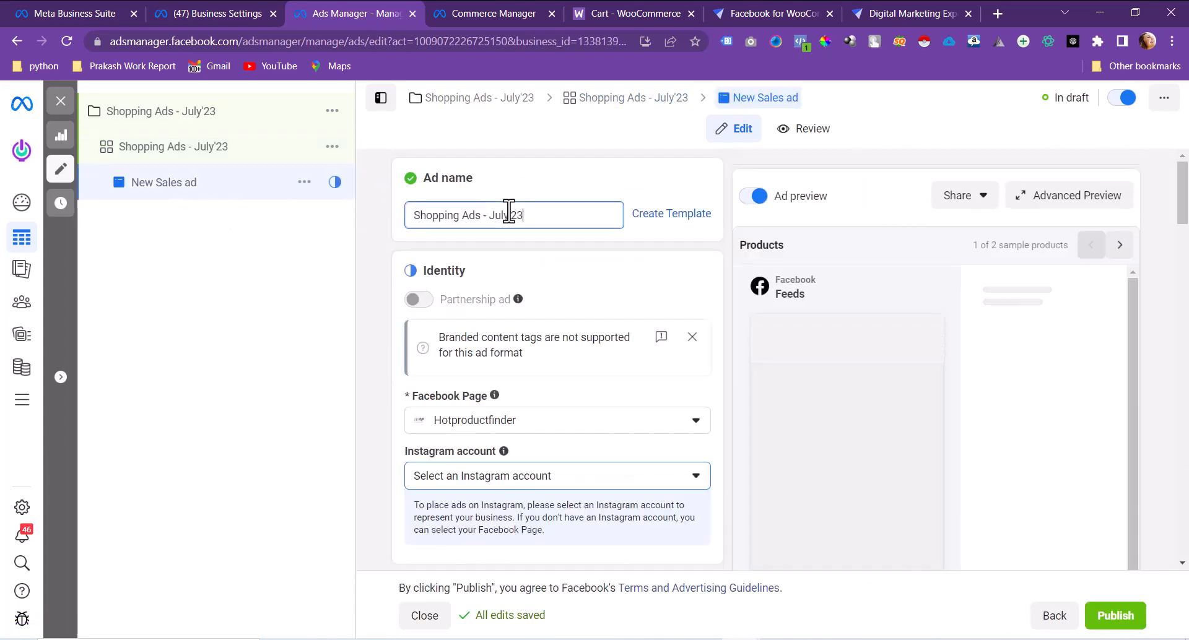
# Search the Facebook Pages for dig and set Digi Techion as the ad's Page.
pyautogui.scroll(-4, 509, 212)
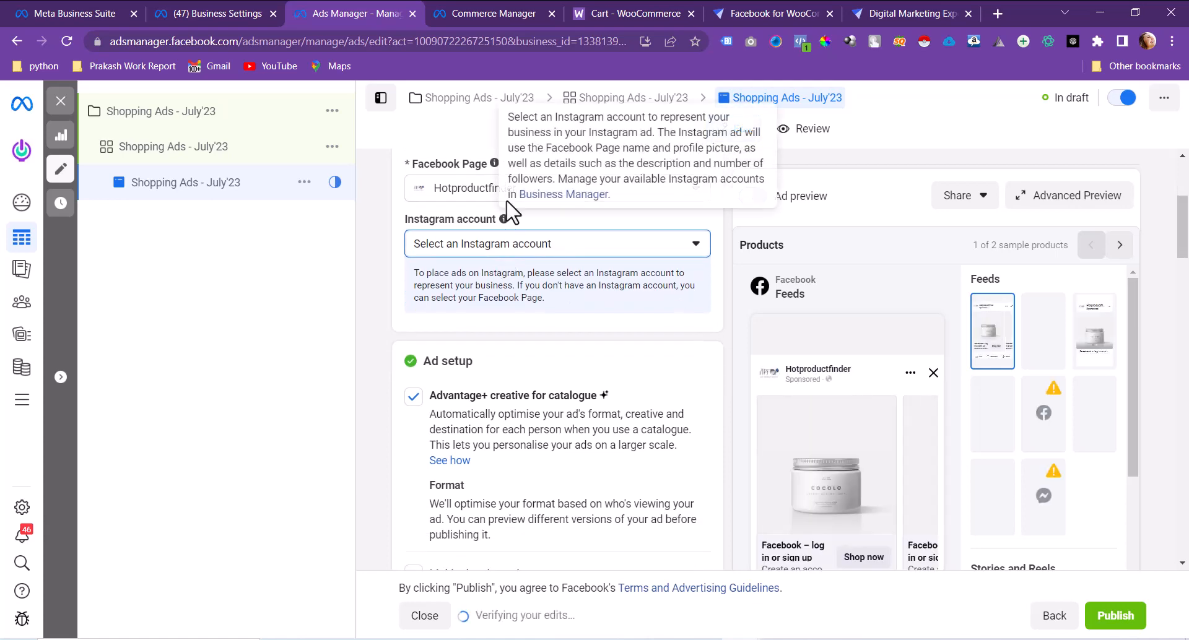
pyautogui.click(458, 192)
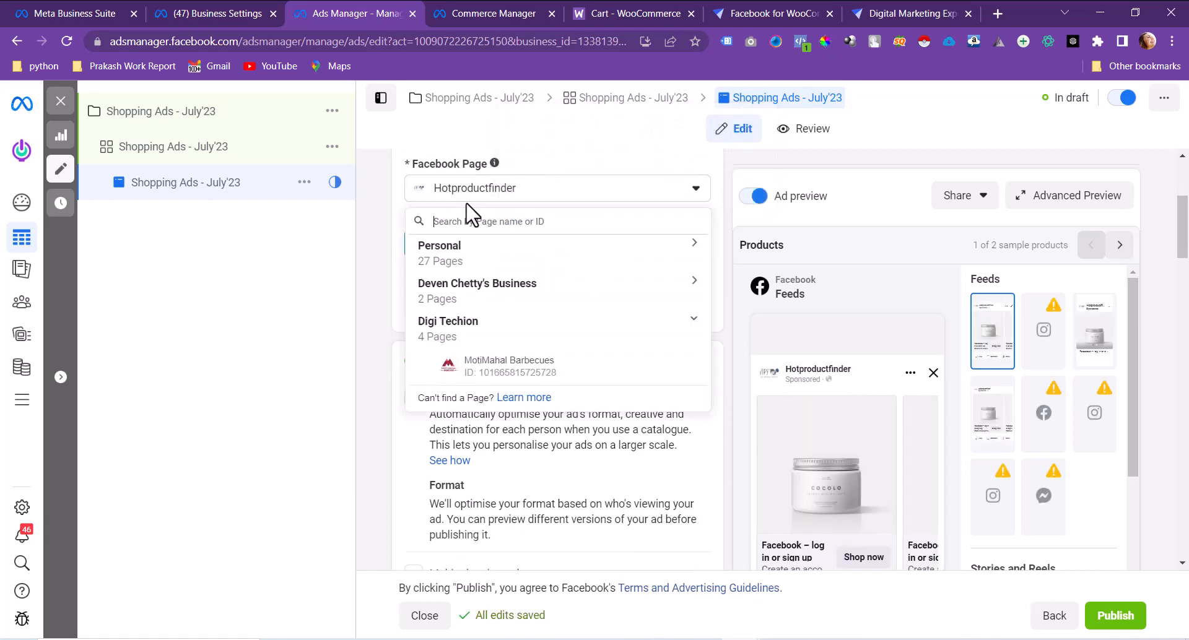
pyautogui.write('dig')
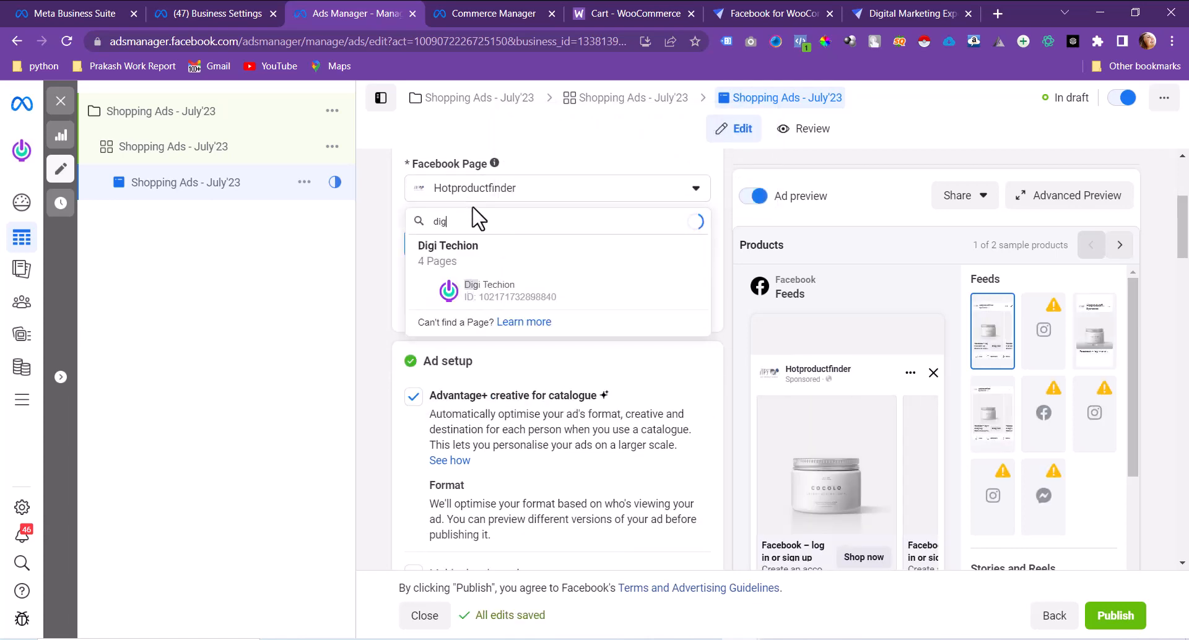
pyautogui.click(512, 302)
# Review the ad's setup, catalogue creative, destination, language and tracking settings.
pyautogui.scroll(-2, 517, 258)
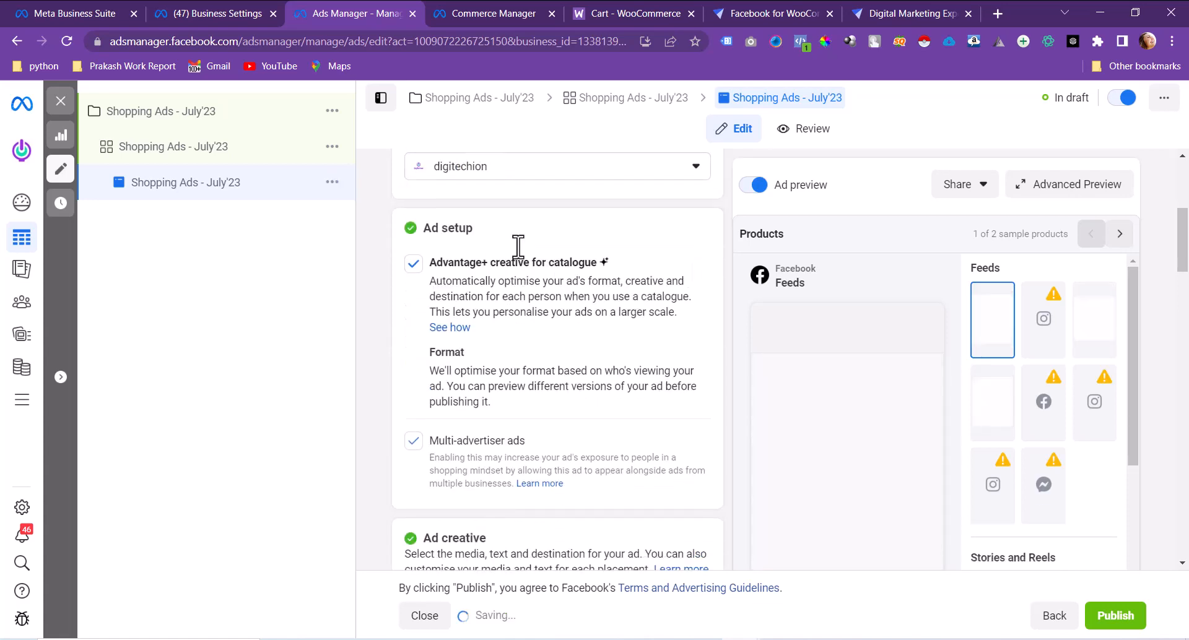
pyautogui.scroll(-4, 514, 245)
pyautogui.scroll(-4, 517, 257)
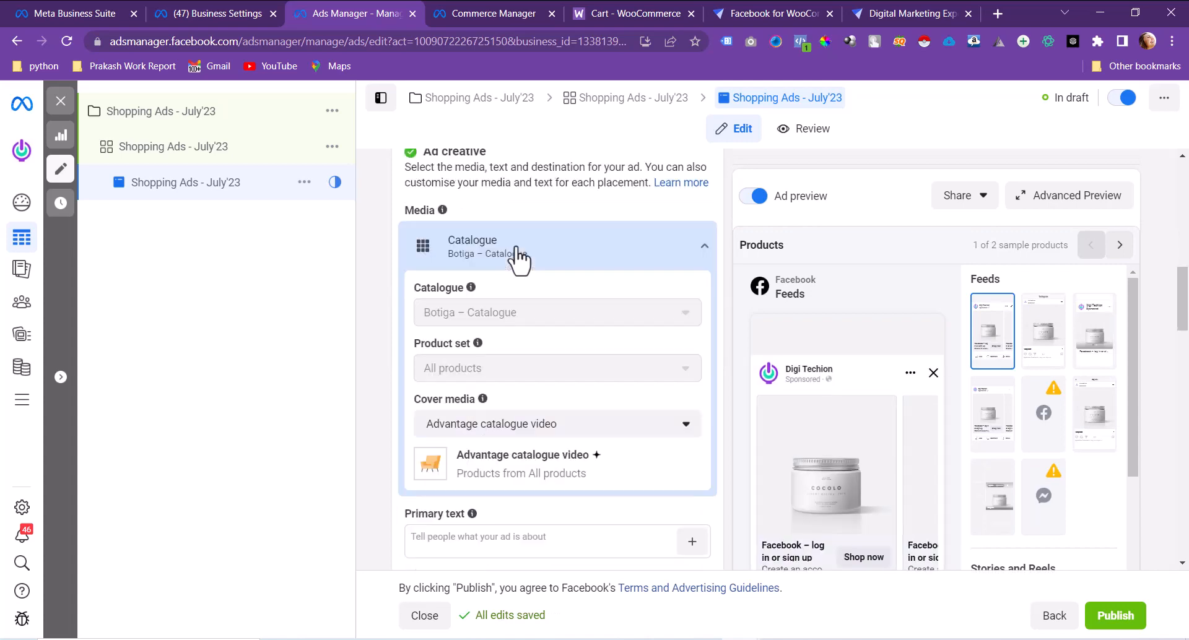
pyautogui.scroll(-3, 904, 384)
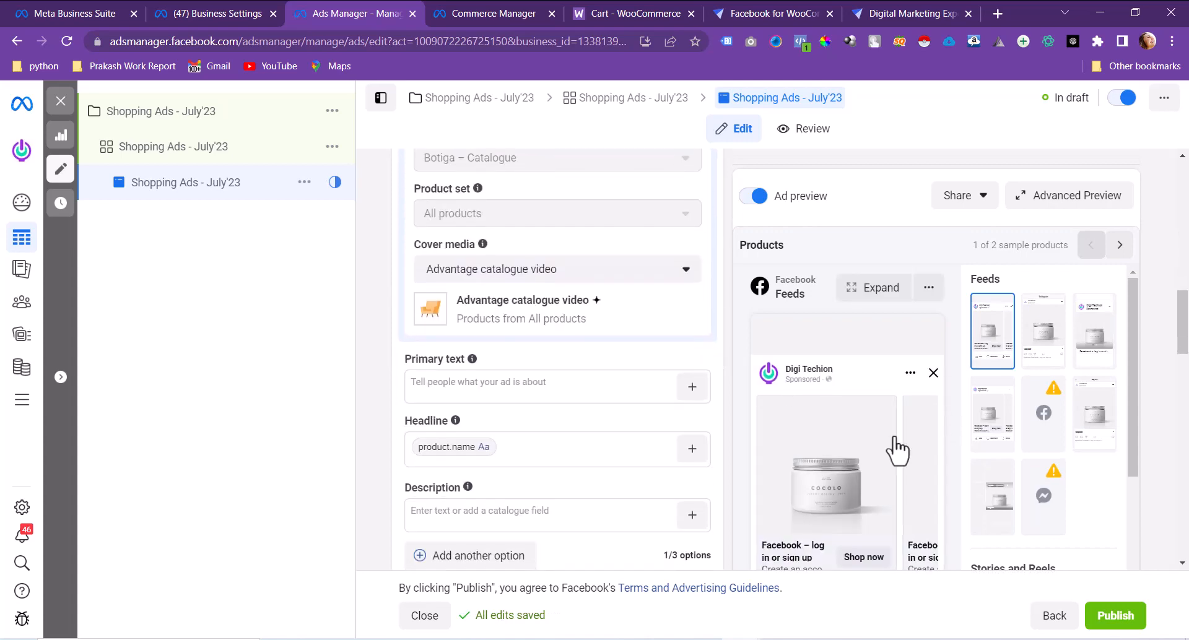
pyautogui.scroll(-2, 864, 446)
pyautogui.scroll(-14, 867, 455)
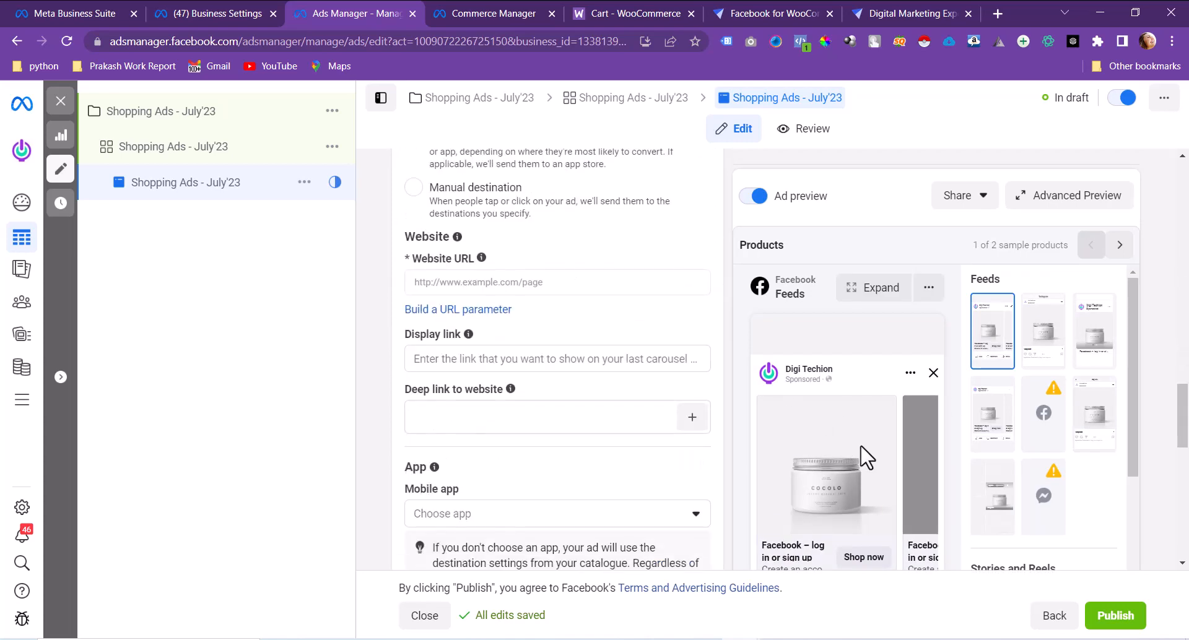
pyautogui.scroll(-3, 861, 448)
pyautogui.scroll(1, 861, 448)
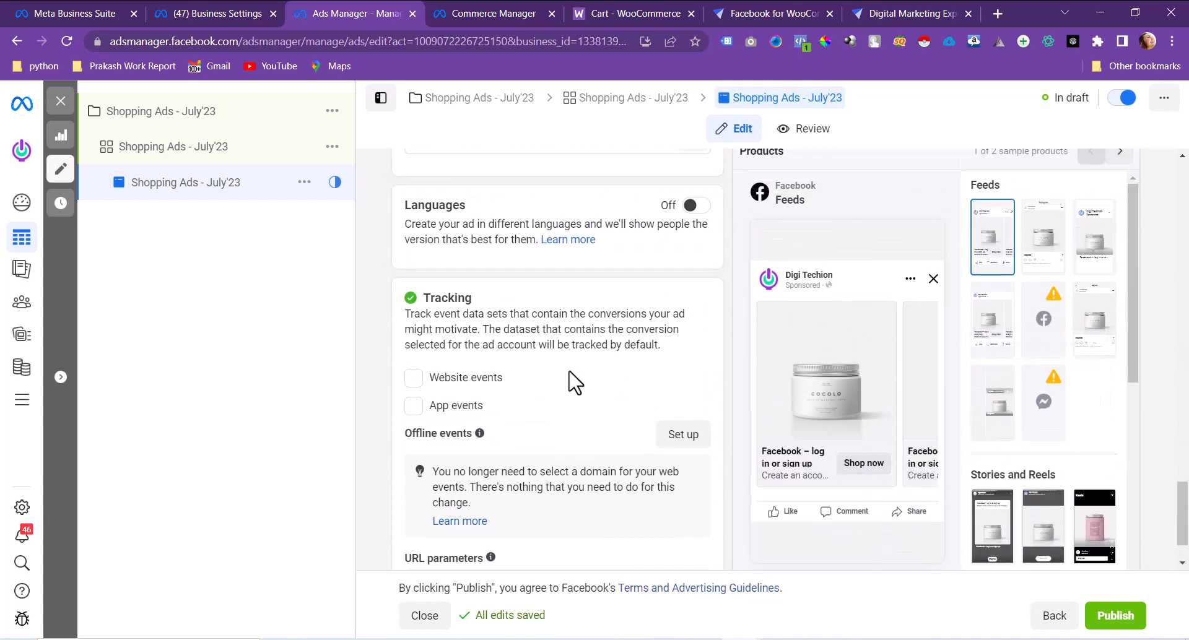
pyautogui.scroll(5, 570, 380)
pyautogui.scroll(6, 570, 380)
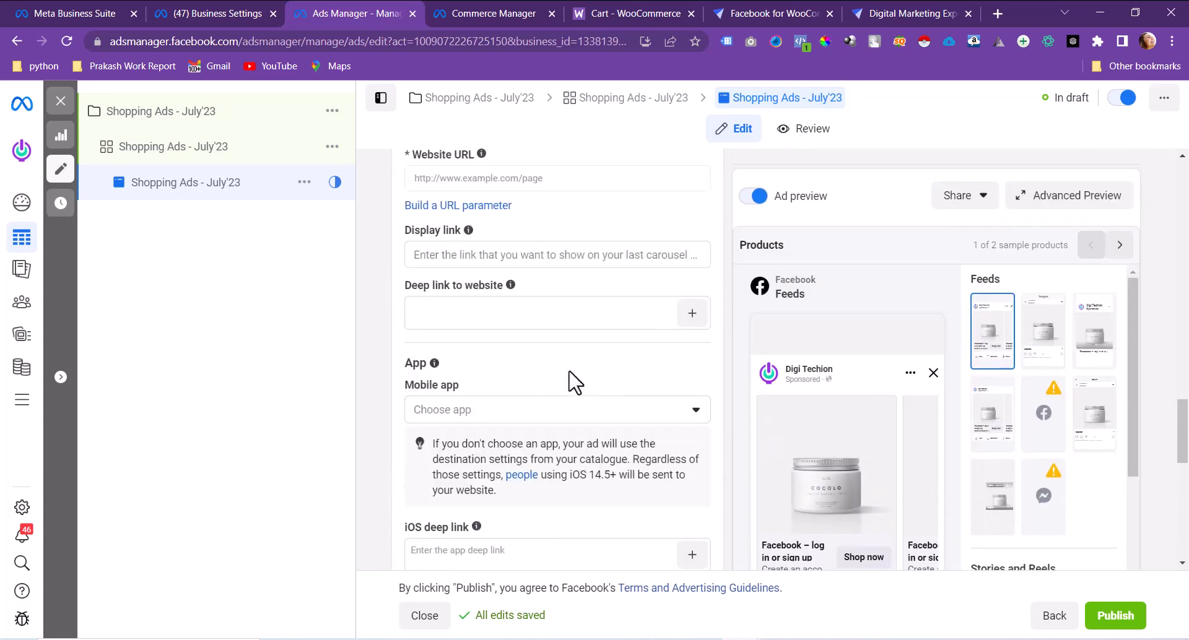
pyautogui.scroll(2, 570, 372)
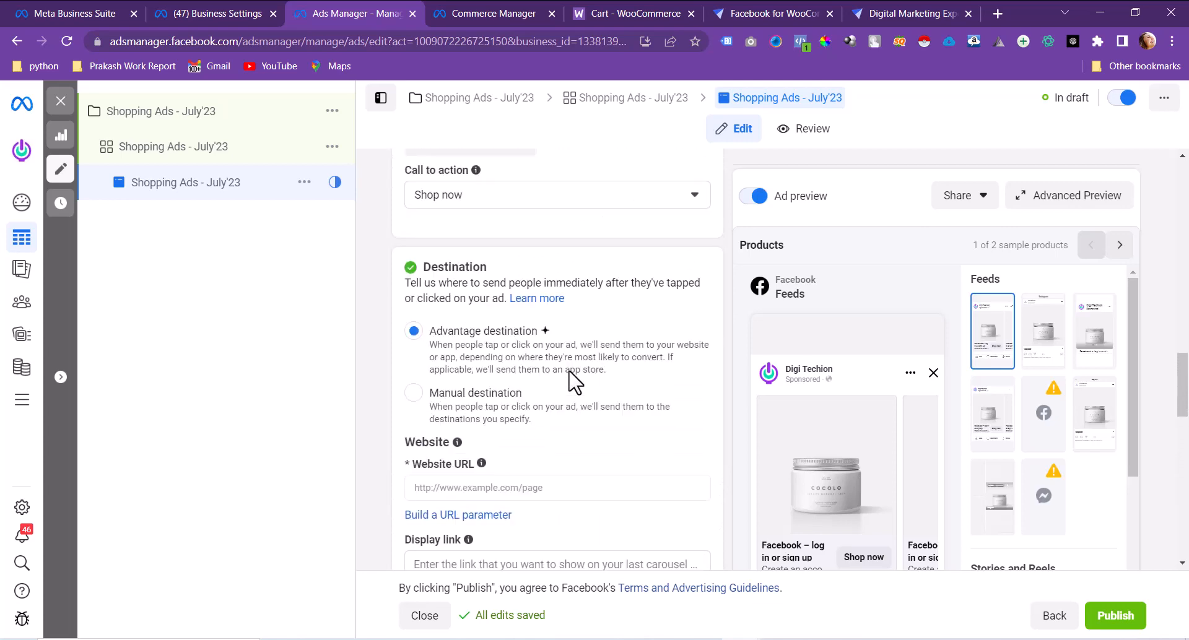
pyautogui.scroll(-2, 571, 385)
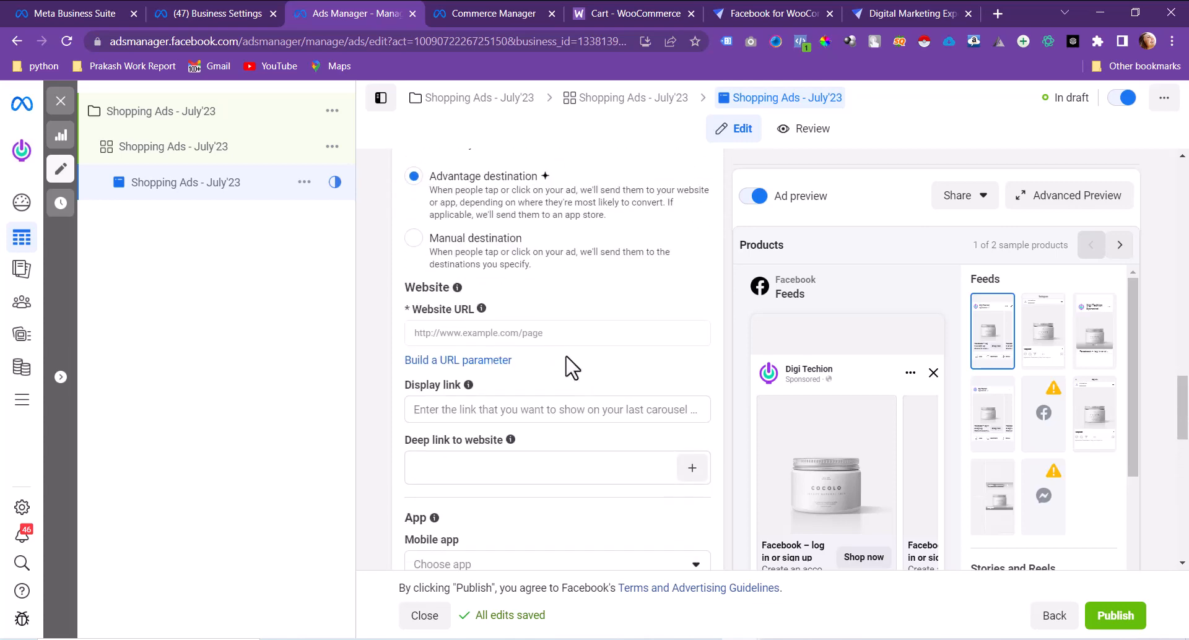
# Copy the address of the store's Shop page and enter it as the ad's website URL.
pyautogui.click(567, 338)
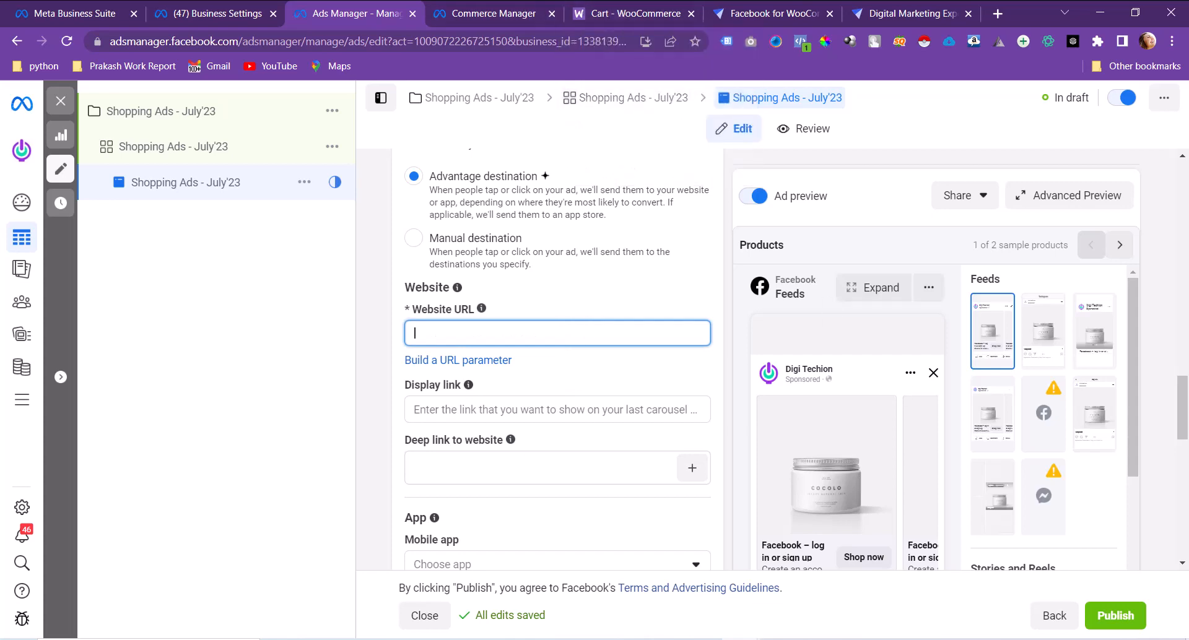
pyautogui.click(767, 5)
pyautogui.click(879, 8)
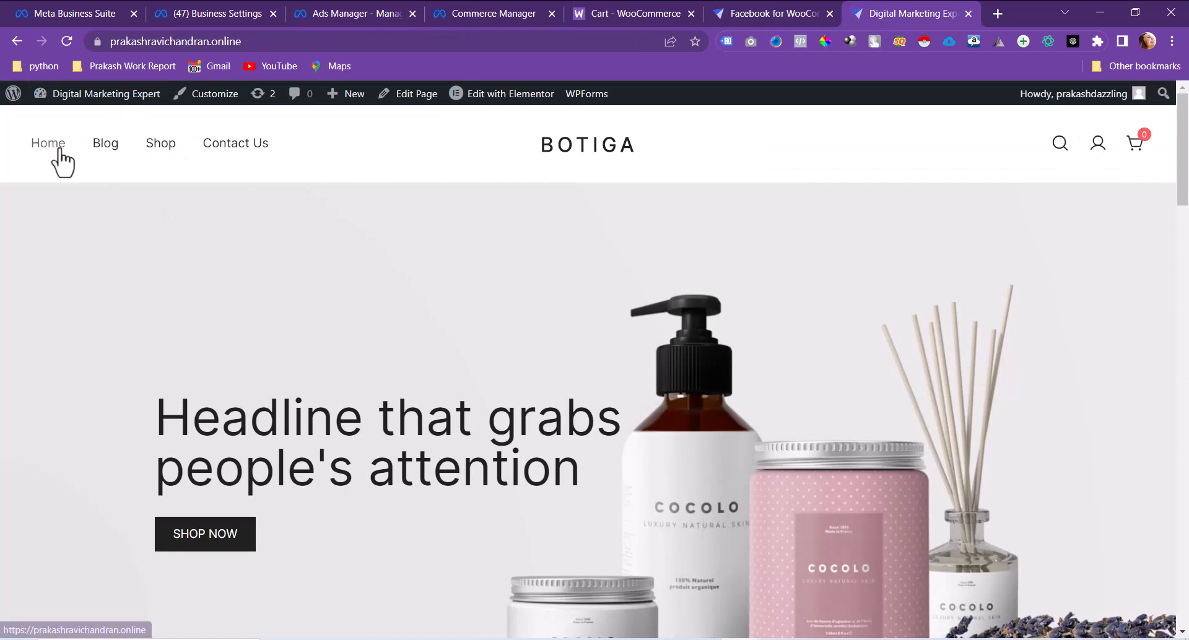
pyautogui.click(160, 149)
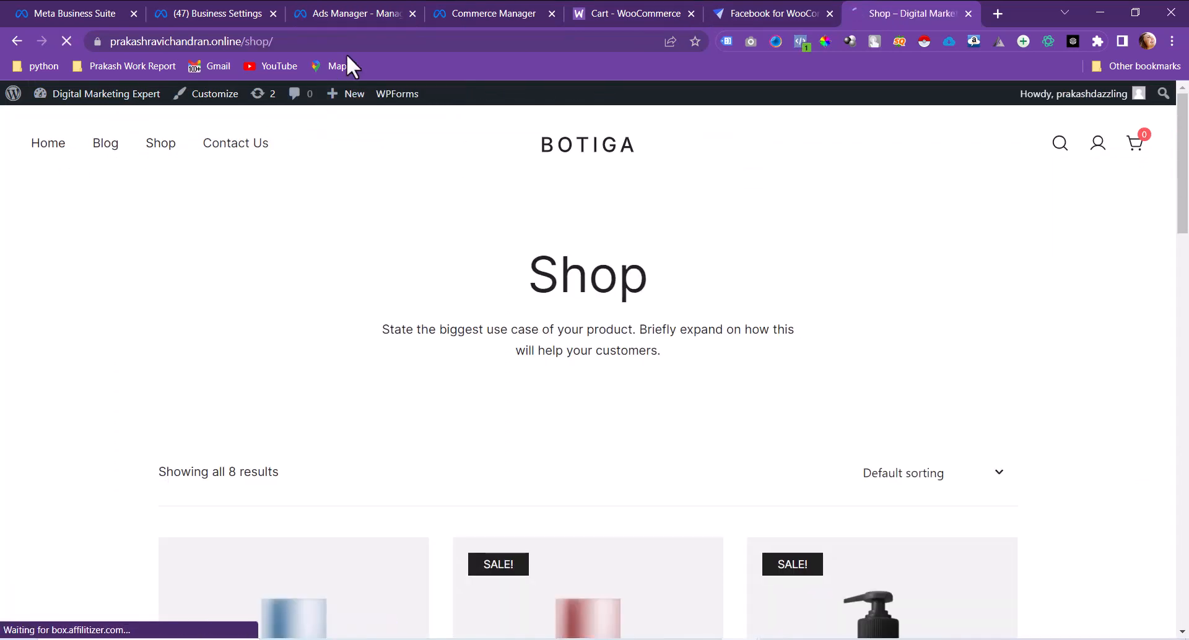
pyautogui.click(353, 44)
pyautogui.hotkey('ctrl', 'c')
pyautogui.scroll(-10, 579, 384)
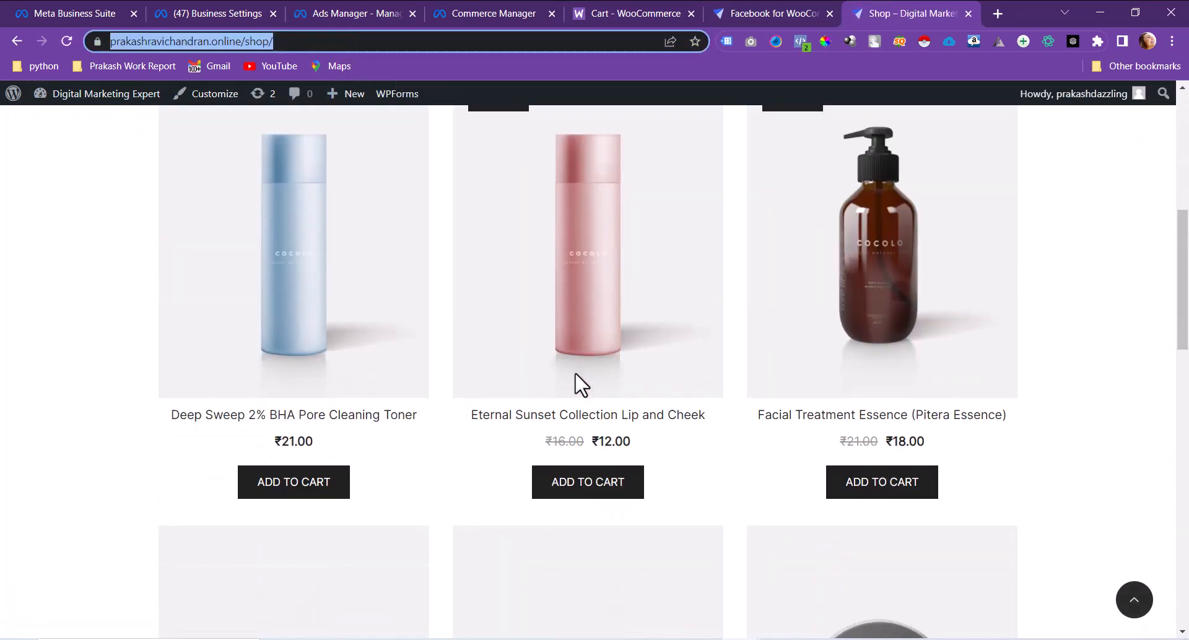
pyautogui.click(351, 13)
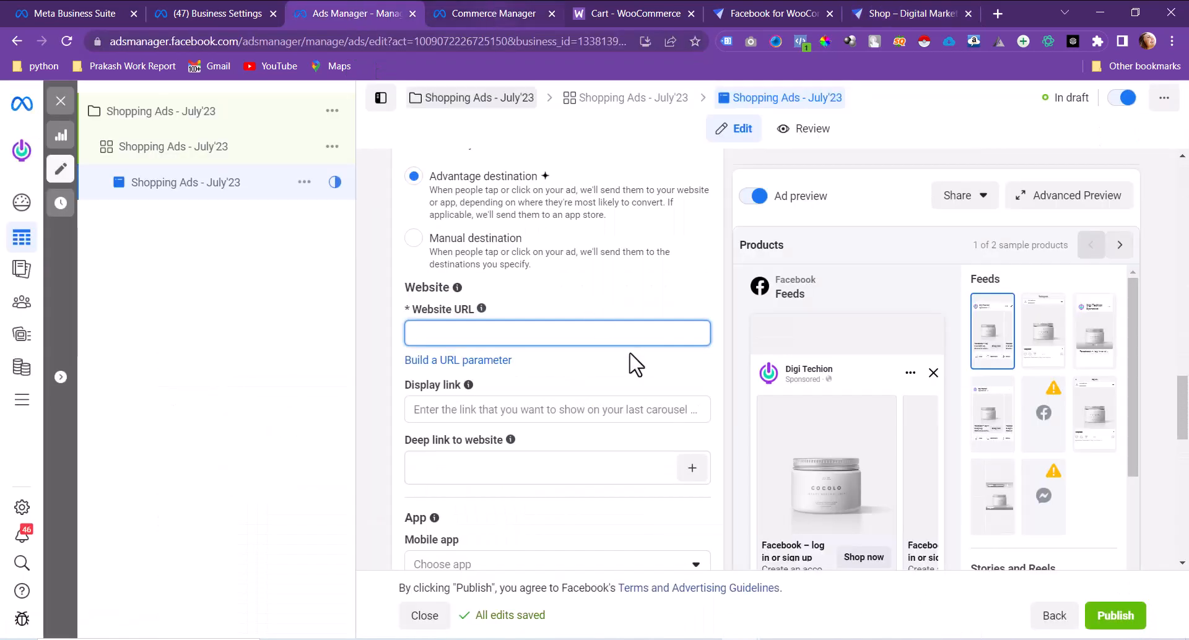
pyautogui.hotkey('ctrl', 'v')
pyautogui.click(631, 373)
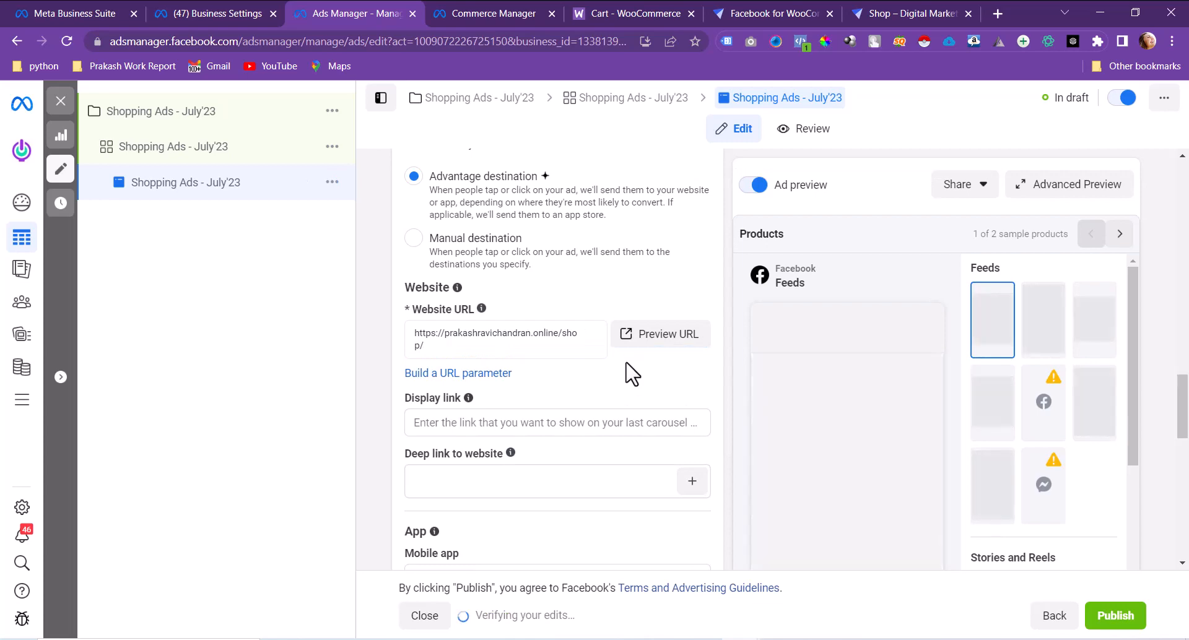
# Copy from ChatGPT into the primary text: "Introducing our luxurious and highly effective line of cosmetic products, specifically designed to enhance your skincare routine.".
pyautogui.scroll(6, 632, 373)
pyautogui.scroll(4, 631, 374)
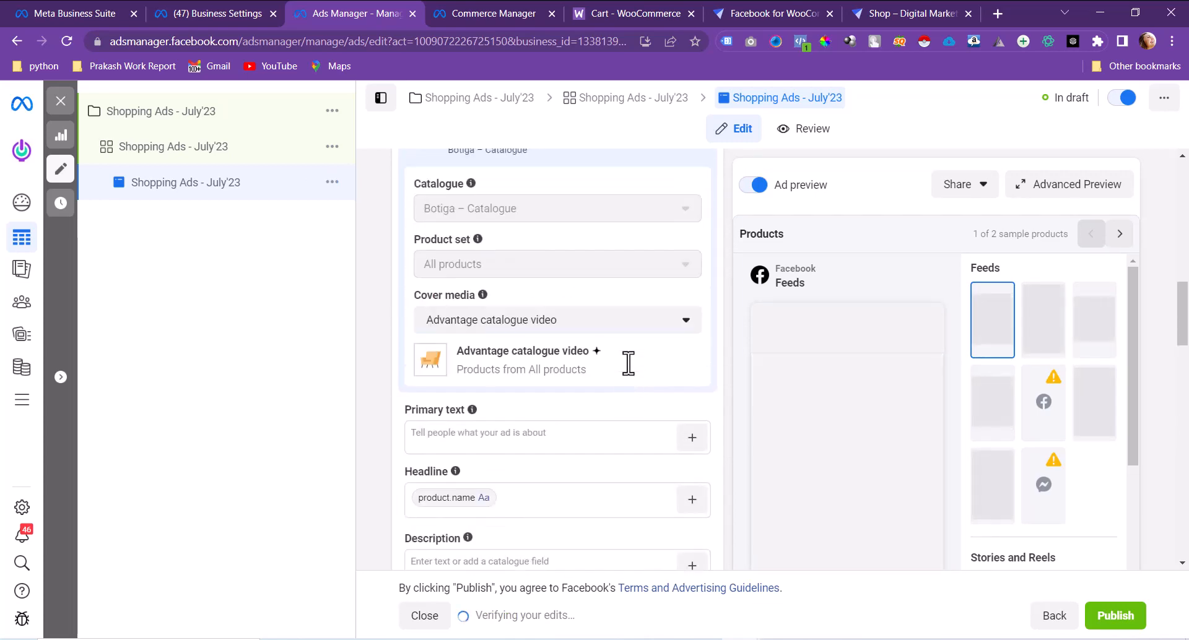
pyautogui.scroll(-1, 632, 374)
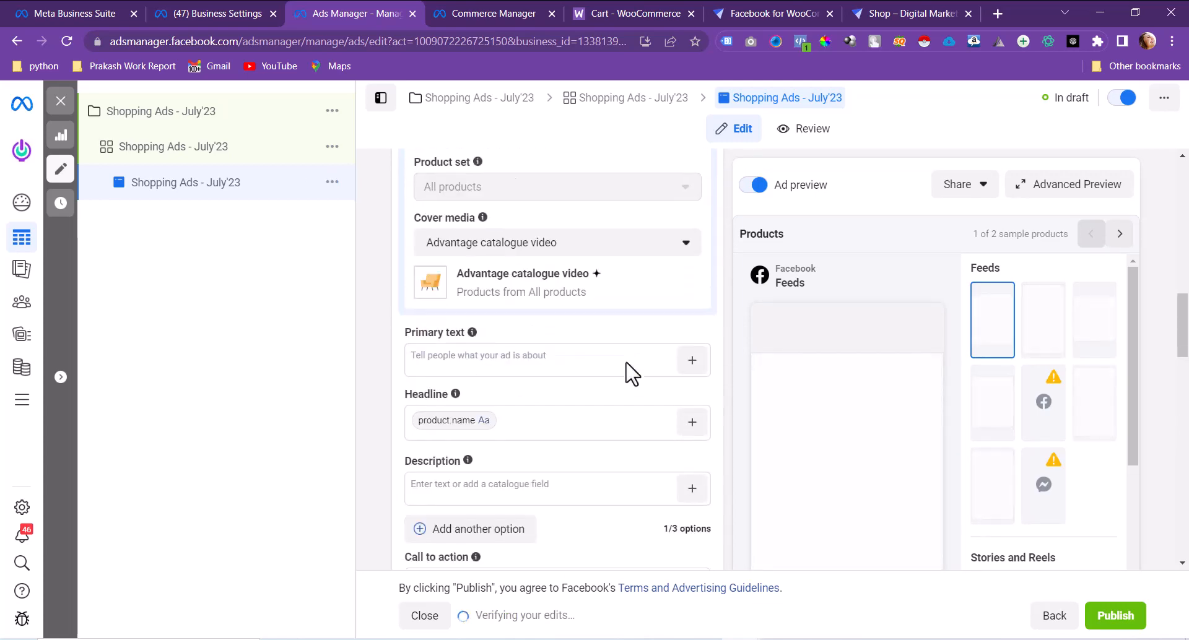
pyautogui.click(512, 357)
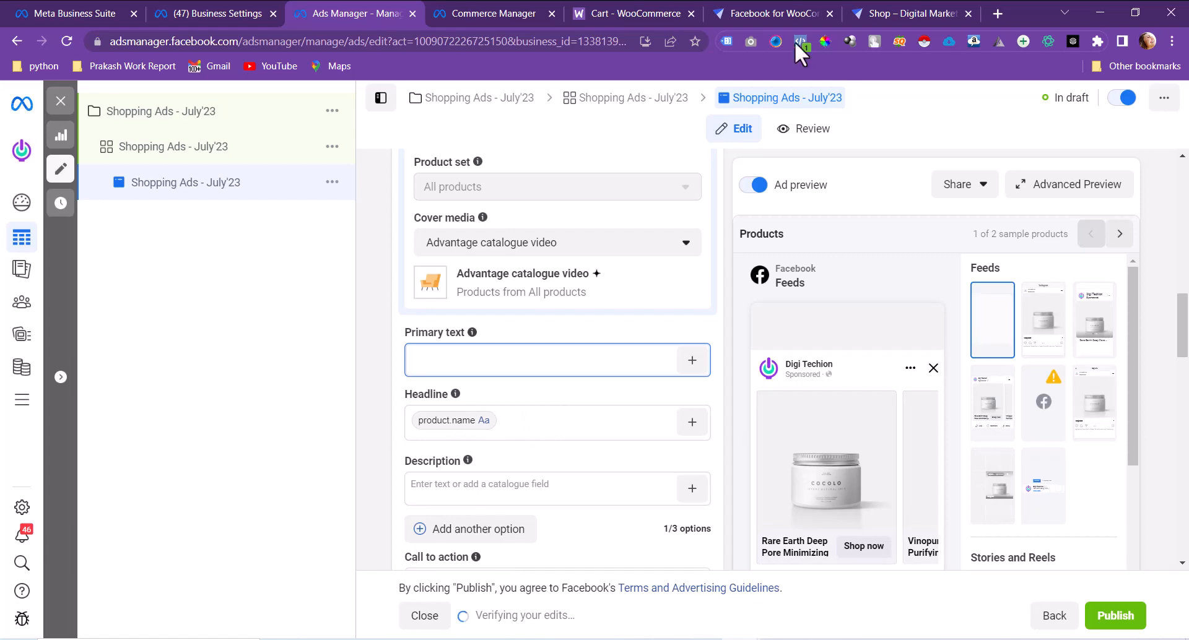
pyautogui.click(904, 15)
pyautogui.scroll(10, 565, 364)
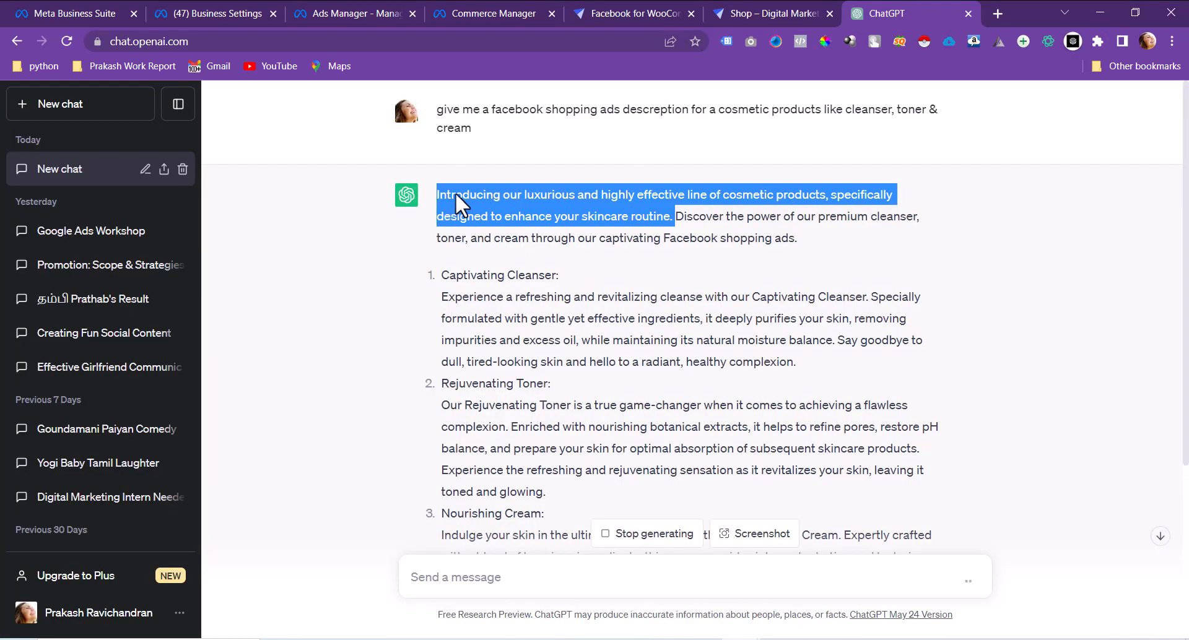
pyautogui.click(635, 3)
pyautogui.click(745, 2)
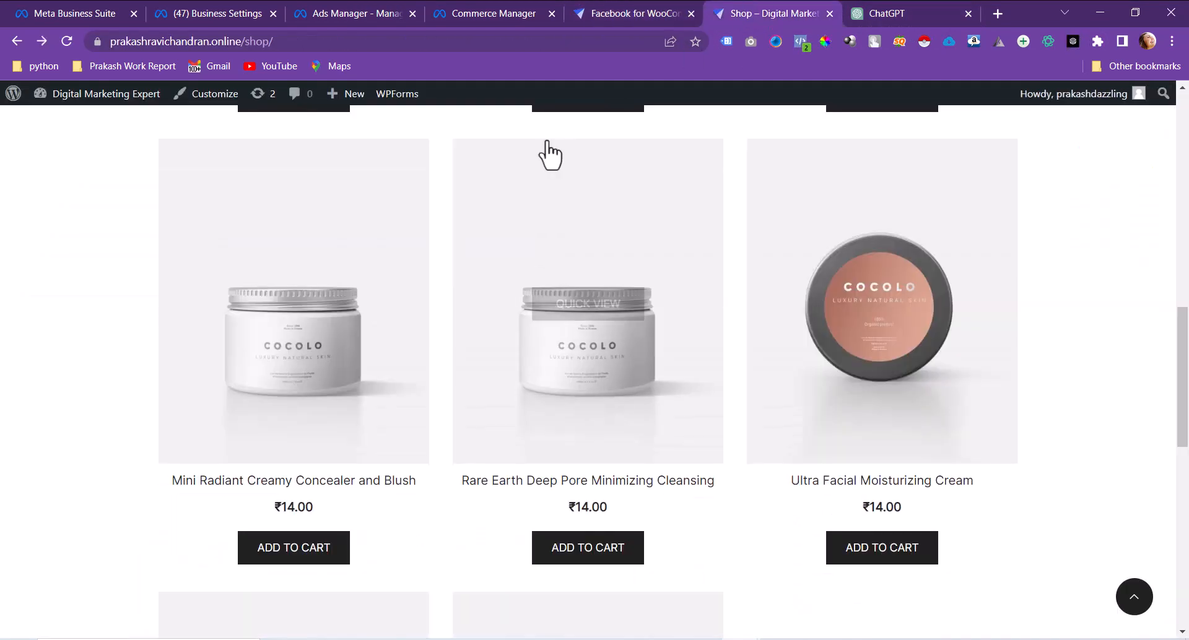
pyautogui.click(513, 3)
pyautogui.click(380, 3)
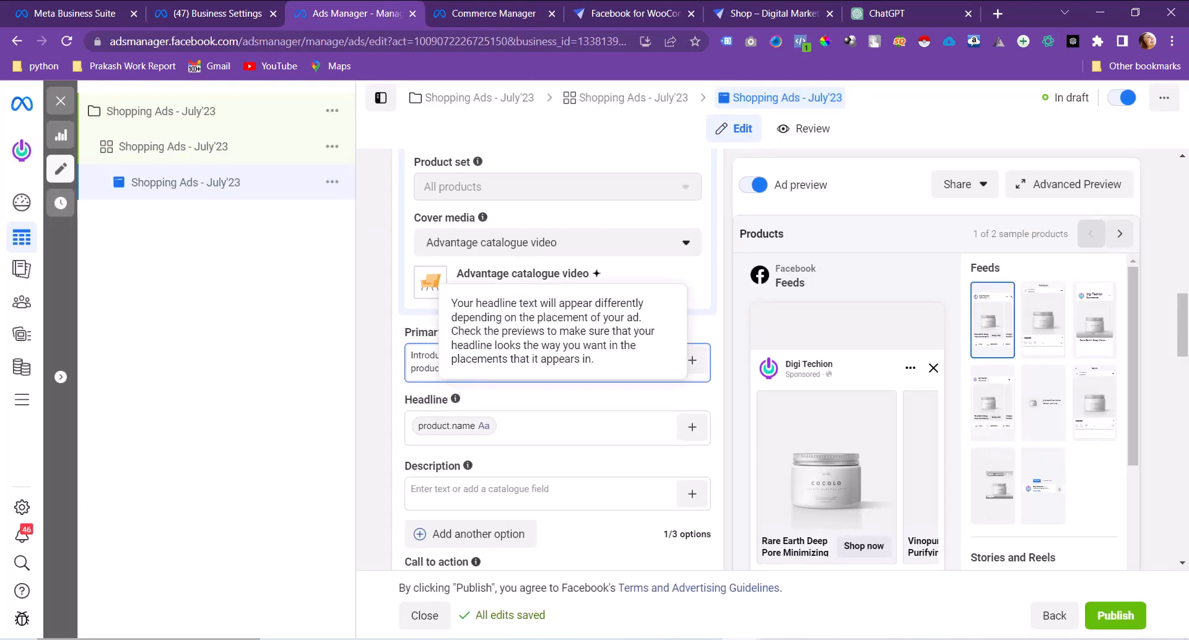
pyautogui.click(392, 362)
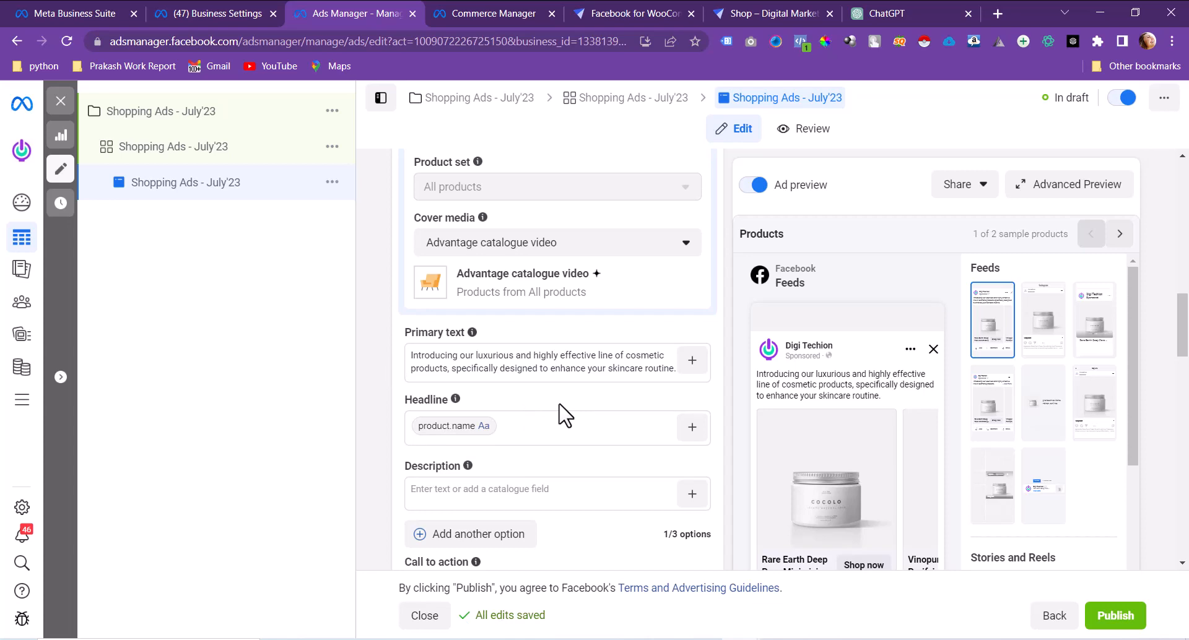
# Examine the feed, story and reel previews together with the ad's app deep link and tracking options.
pyautogui.scroll(-5, 564, 414)
pyautogui.scroll(-4, 561, 414)
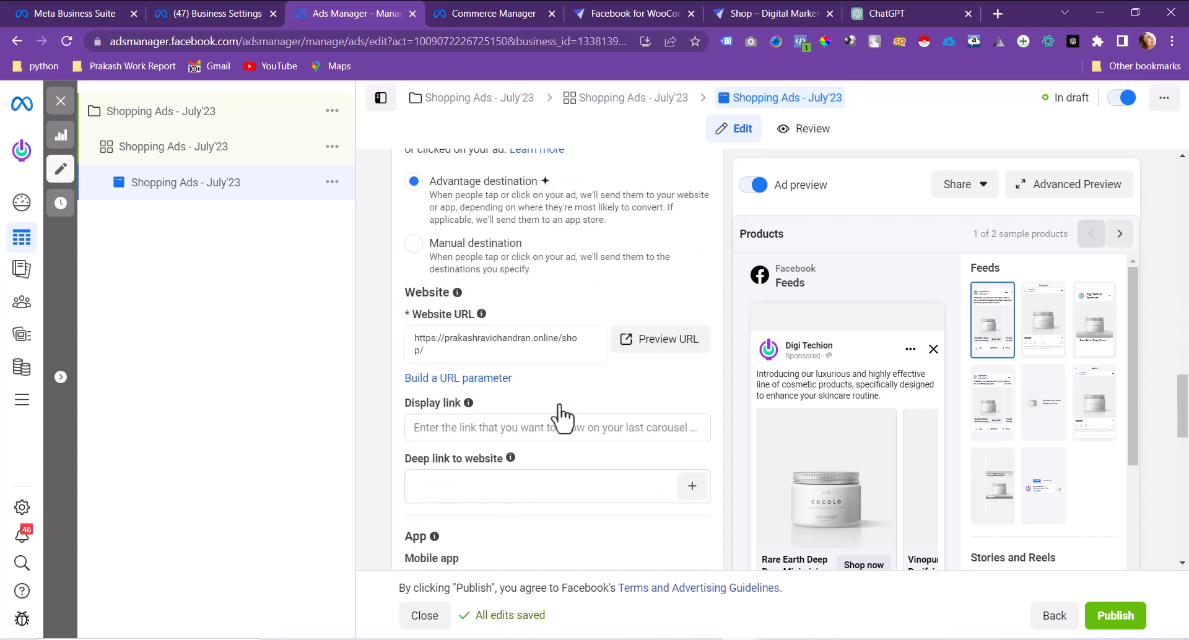
pyautogui.scroll(-2, 855, 446)
pyautogui.scroll(-5, 855, 446)
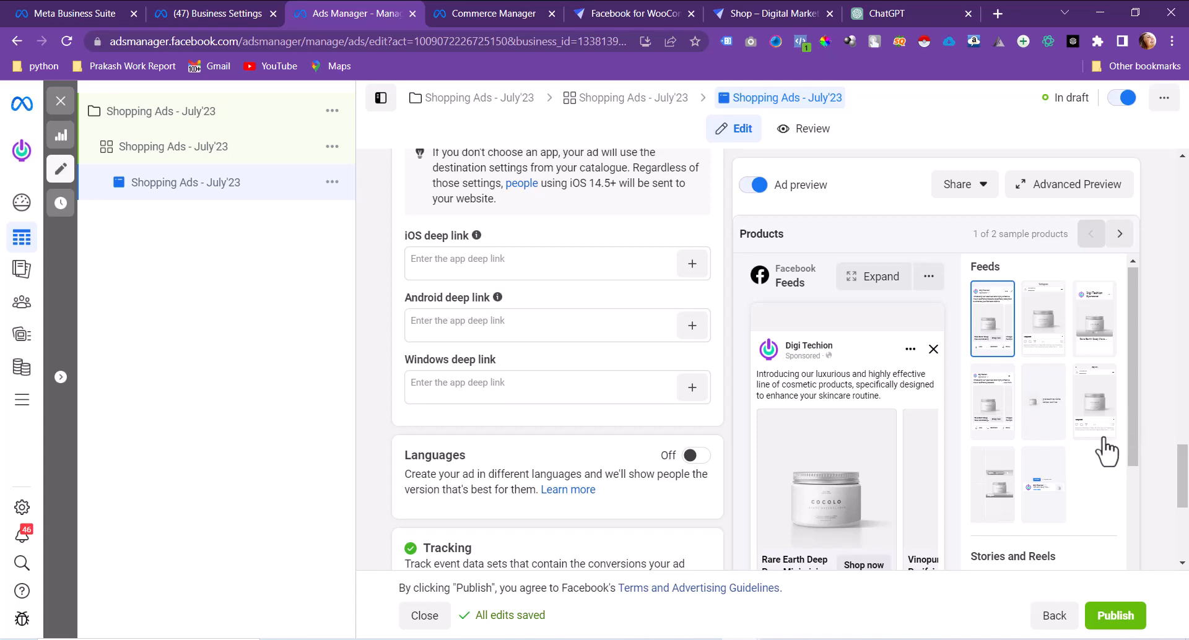
pyautogui.scroll(-2, 1136, 446)
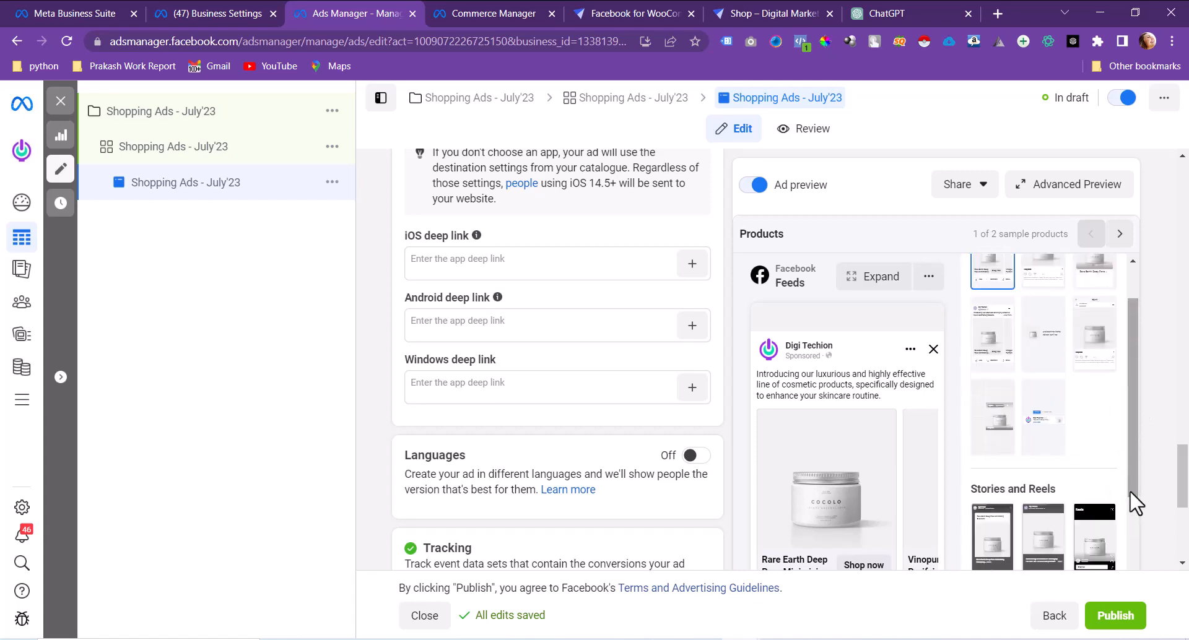
pyautogui.scroll(-5, 863, 439)
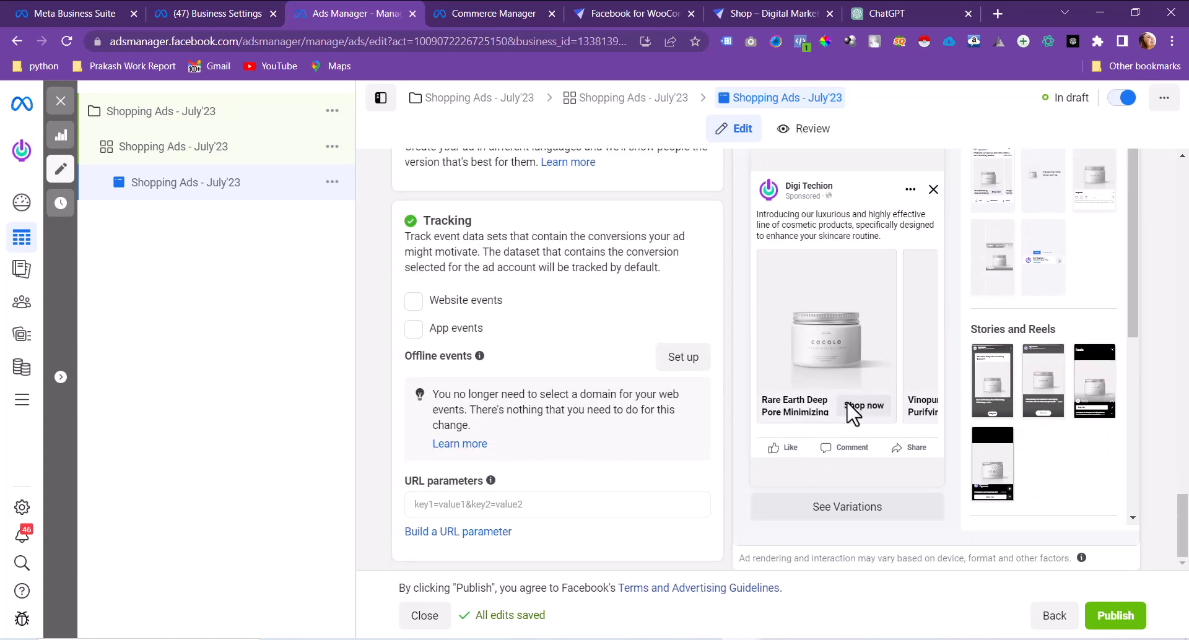
pyautogui.scroll(5, 493, 359)
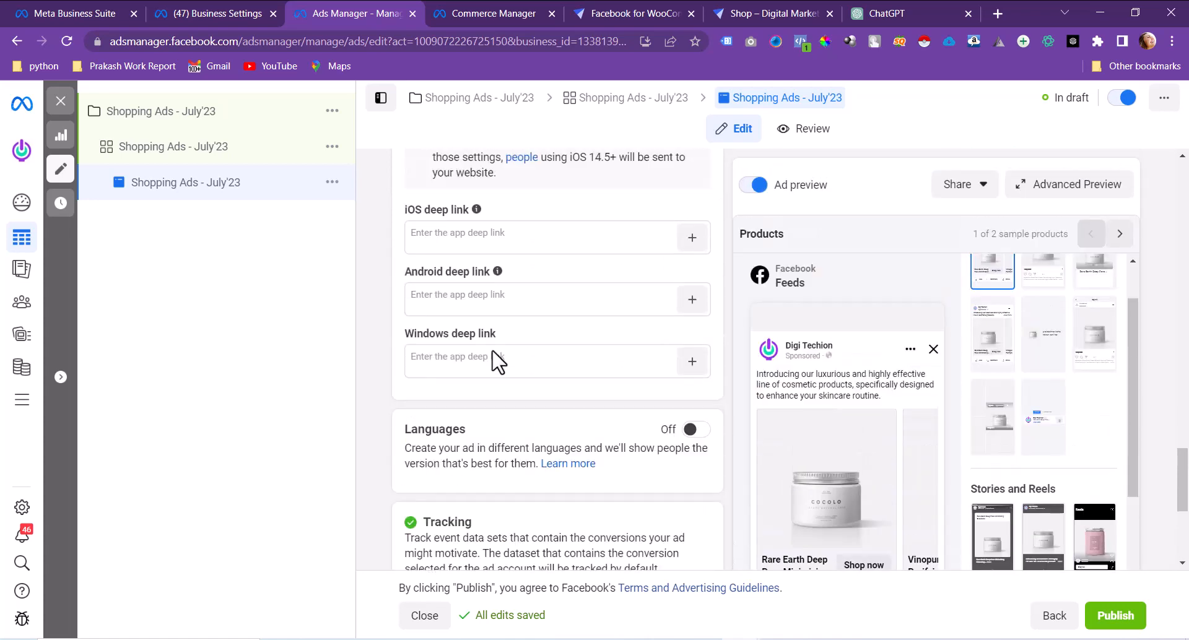
pyautogui.moveTo(498, 358)
pyautogui.scroll(8, 497, 359)
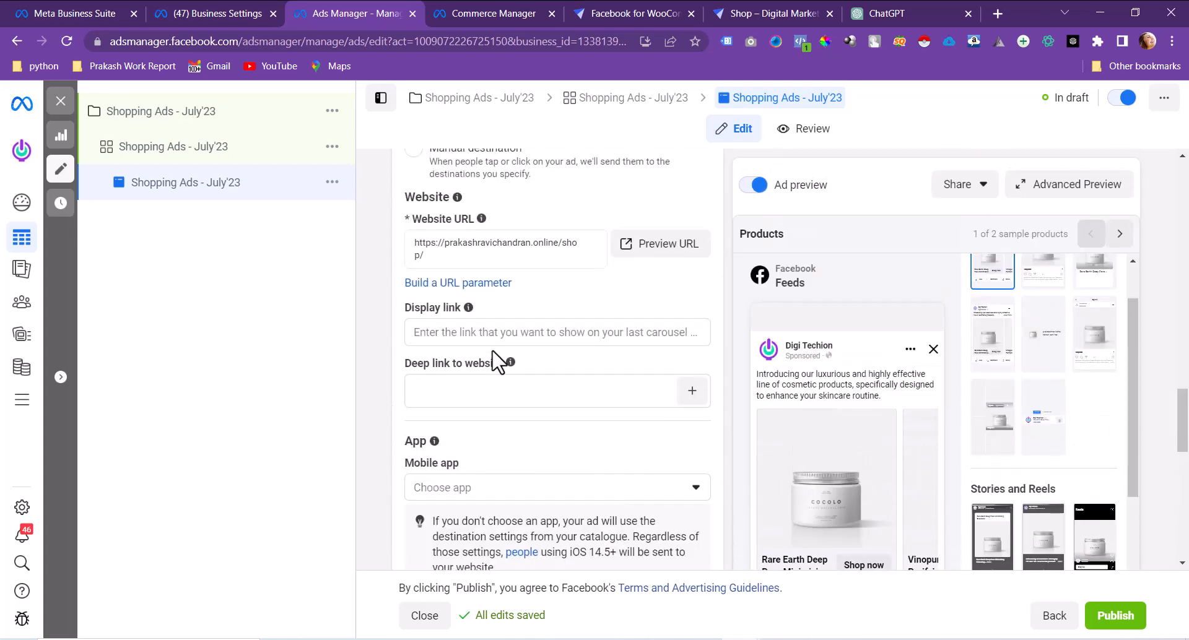
# Add the catalogue's Price field to the ad headline after the product name.
pyautogui.scroll(4, 495, 362)
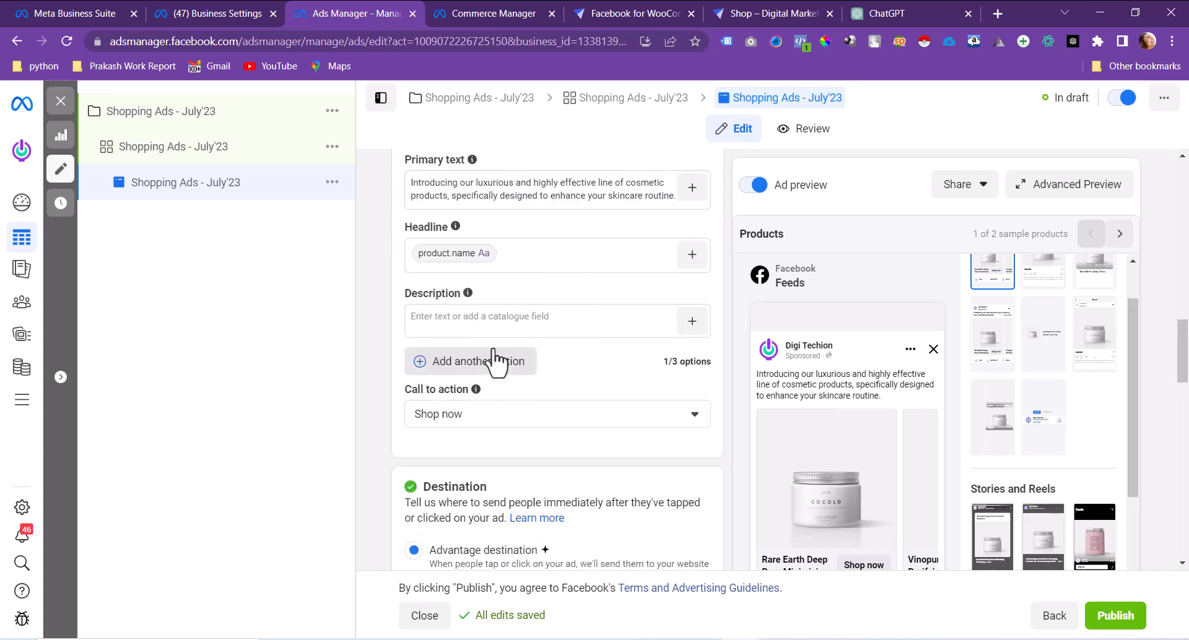
pyautogui.click(693, 256)
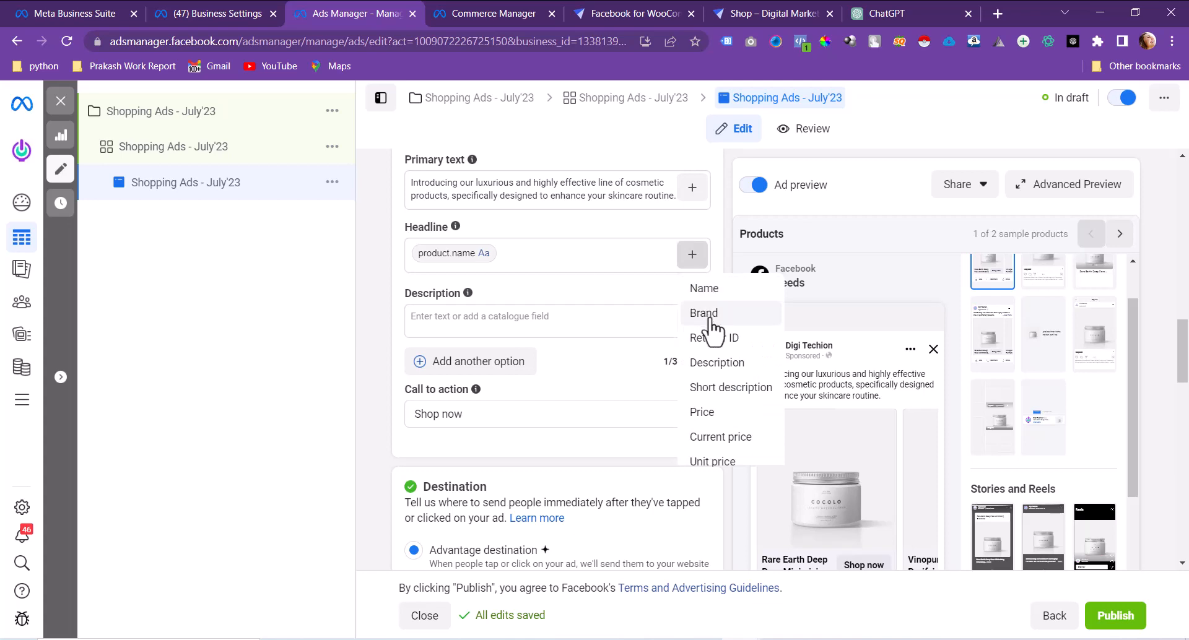
pyautogui.click(704, 413)
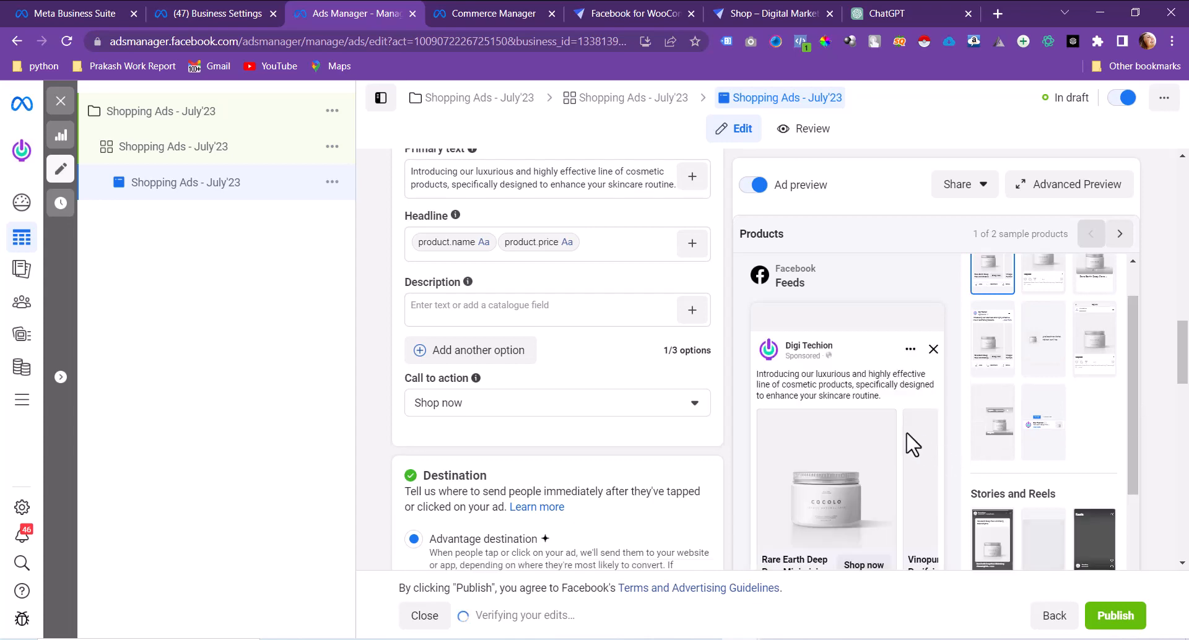
pyautogui.scroll(-15, 910, 445)
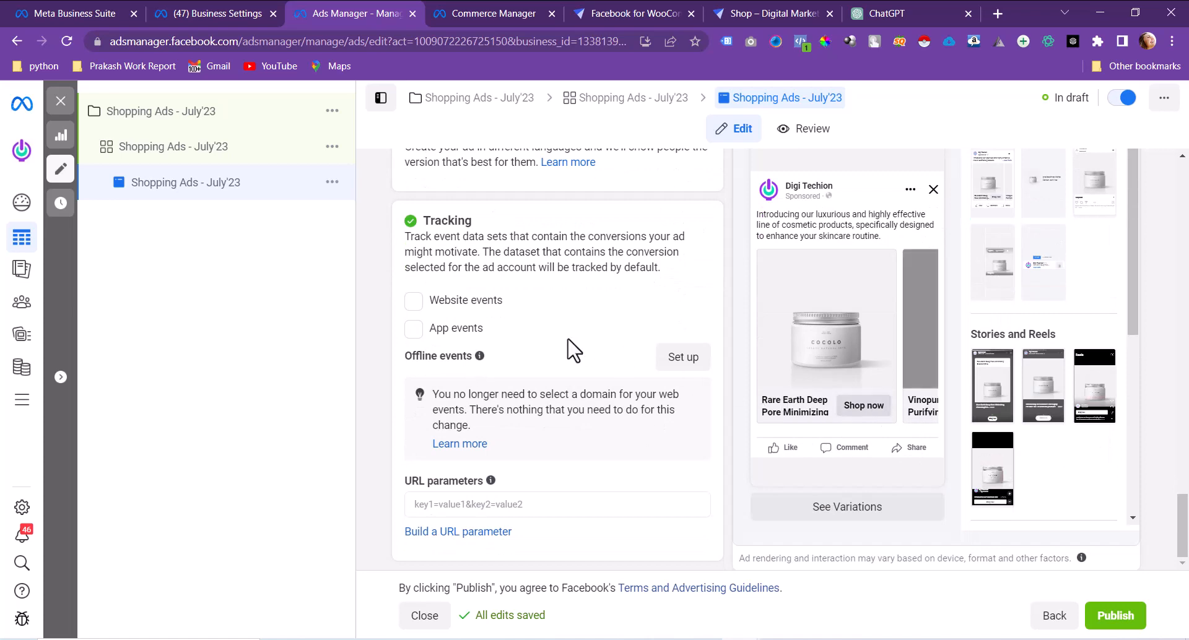
pyautogui.scroll(10, 567, 347)
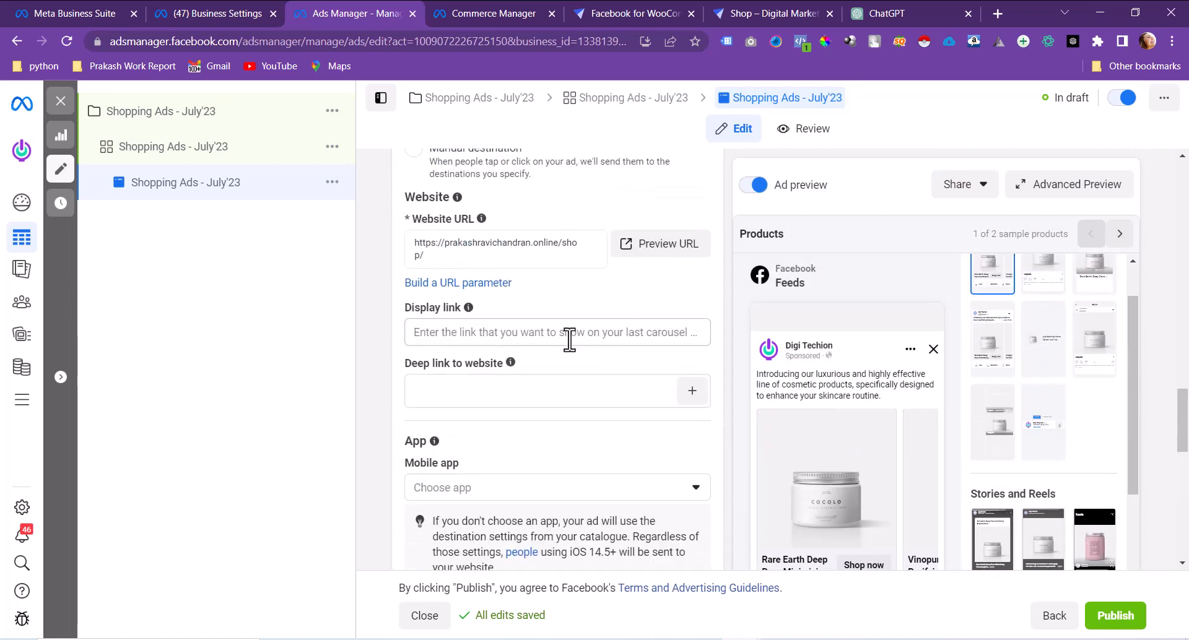
# Replace the ad headline's catalogue fields with Price followed by Brand.
pyautogui.scroll(10, 569, 339)
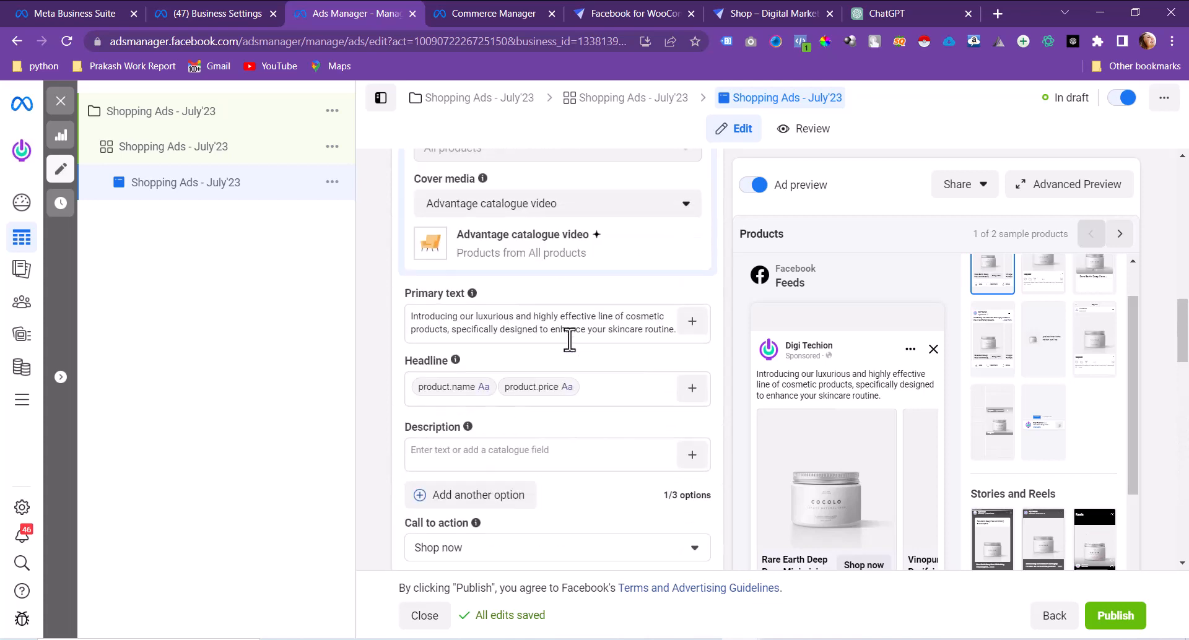
pyautogui.scroll(1, 569, 339)
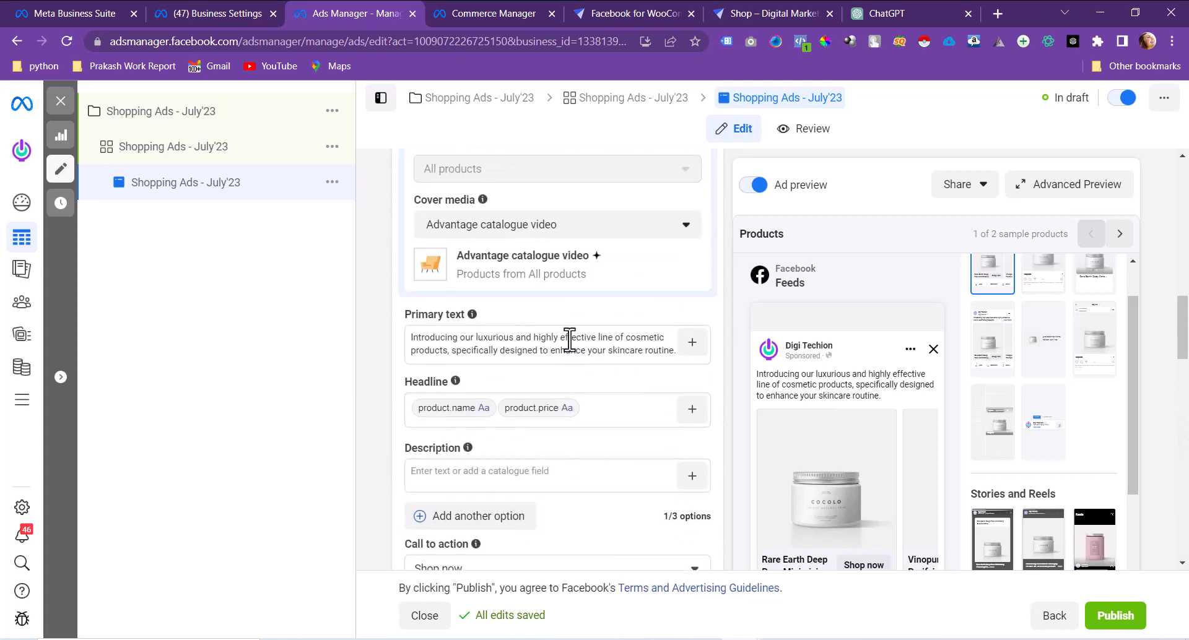
pyautogui.click(500, 409)
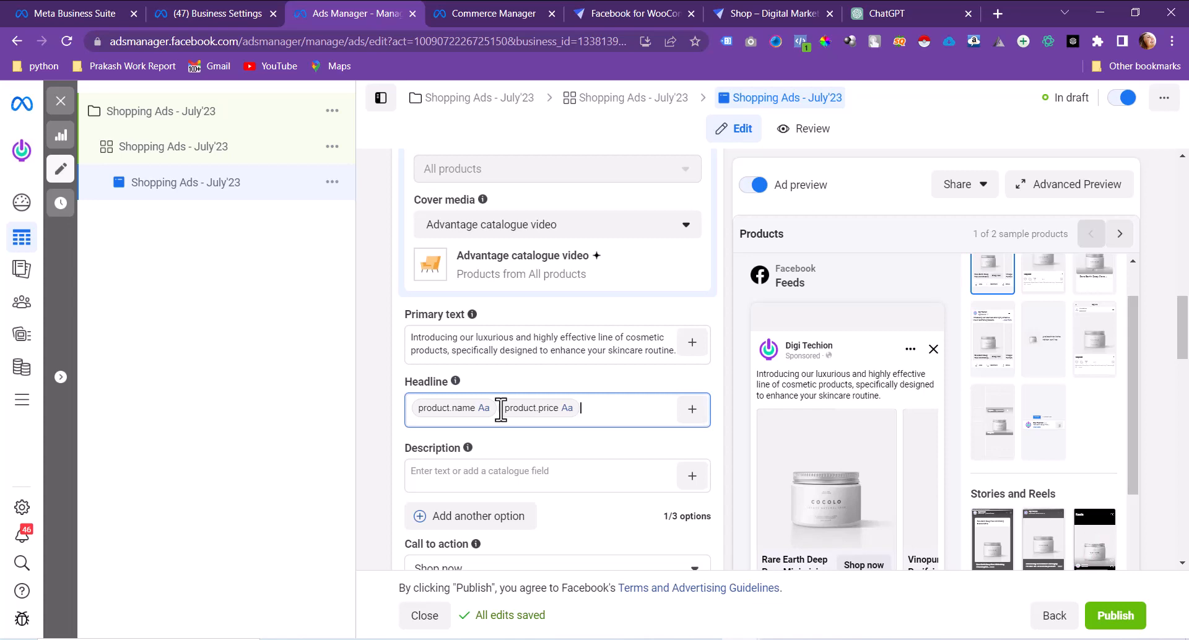
pyautogui.press('BackSpace')
pyautogui.press('BackSpace')
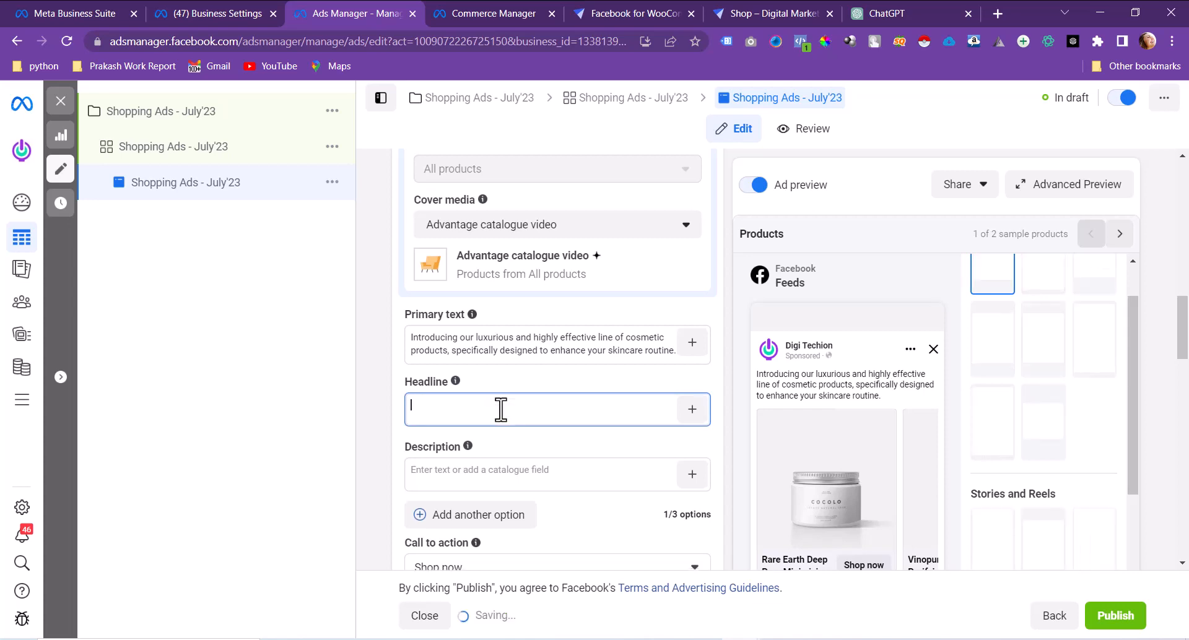
pyautogui.click(687, 416)
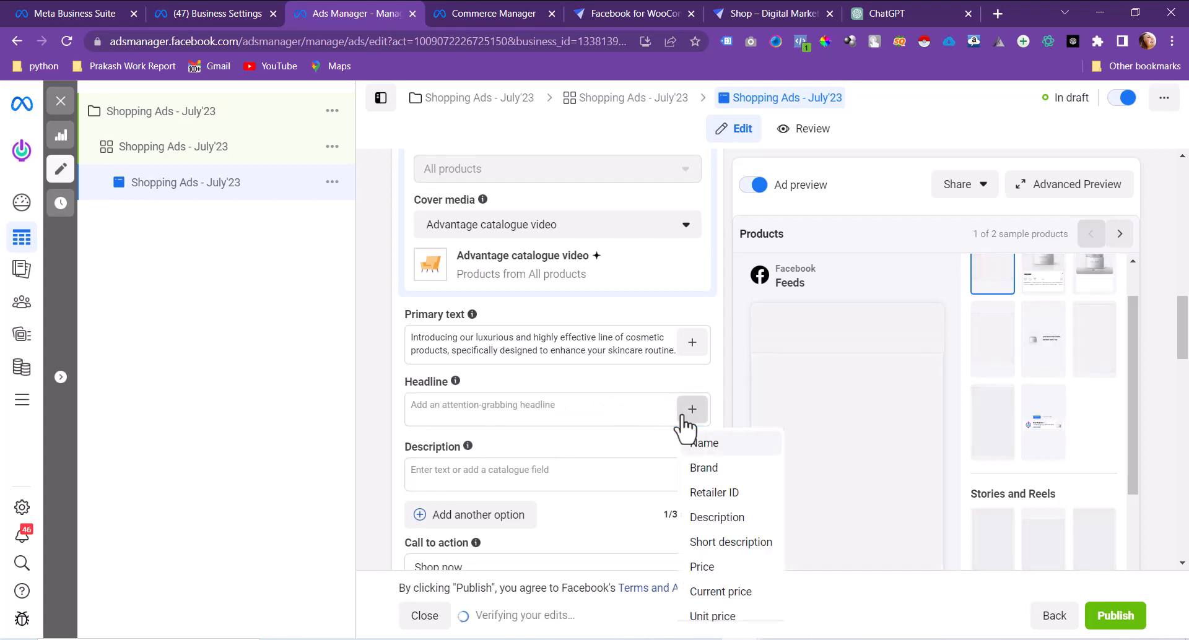
pyautogui.click(706, 569)
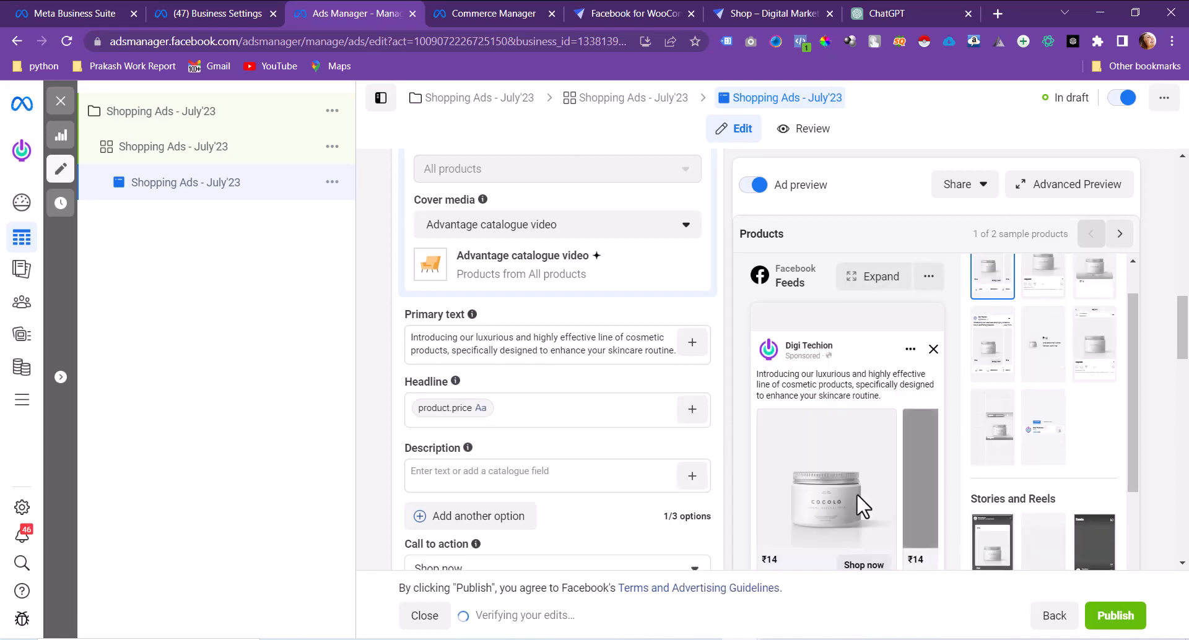
pyautogui.scroll(-2, 857, 494)
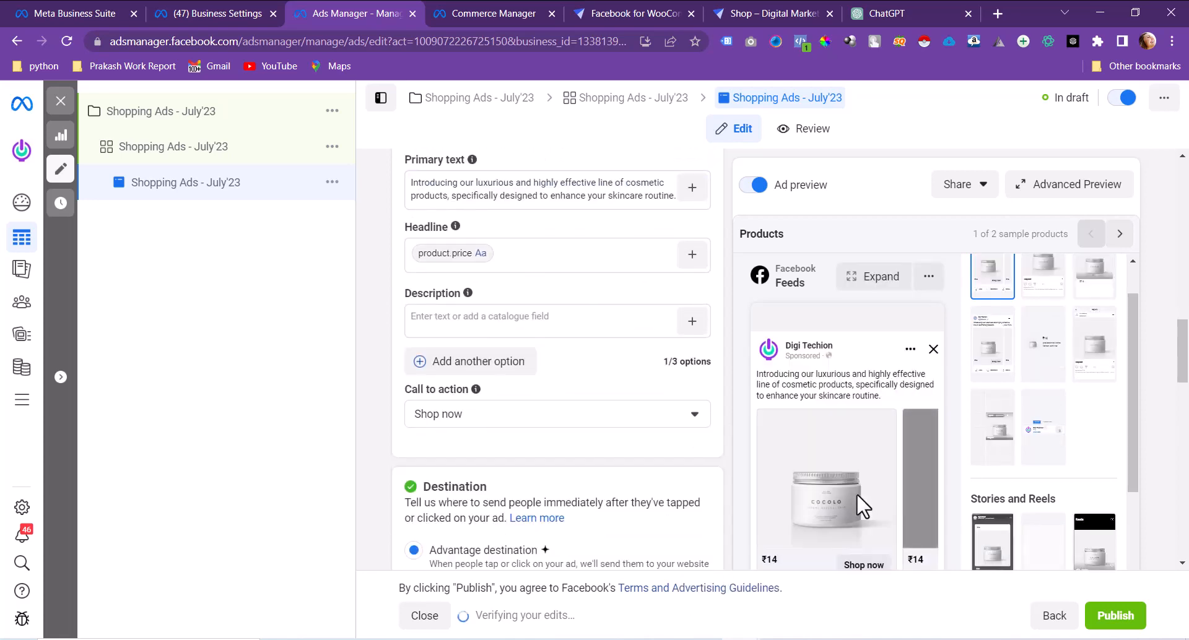
pyautogui.click(690, 257)
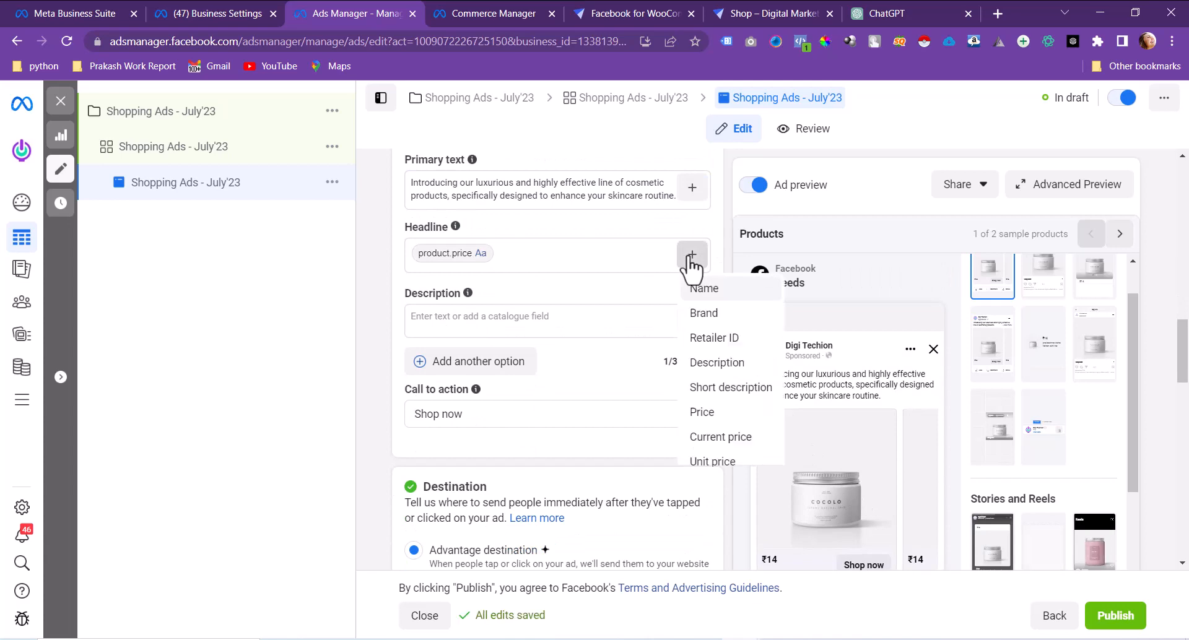
pyautogui.click(702, 314)
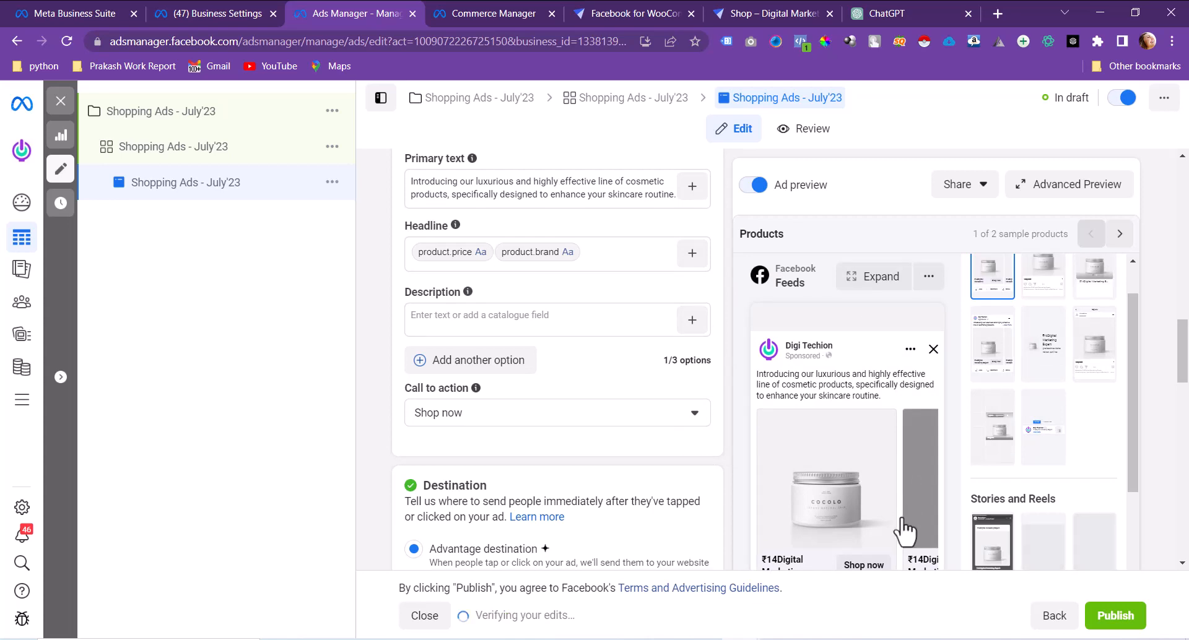
# Clear the ad headline and fill it with the catalogue fields Name and Price, in that order.
pyautogui.scroll(-1, 899, 557)
pyautogui.scroll(-10, 899, 568)
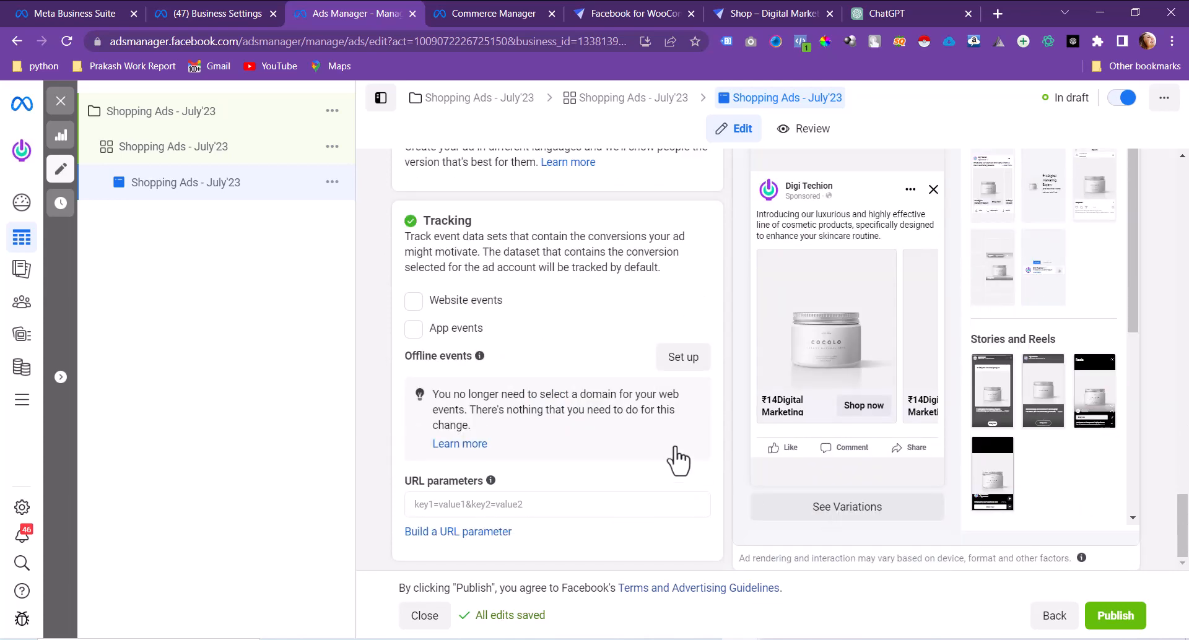
pyautogui.scroll(6, 599, 402)
pyautogui.scroll(6, 598, 403)
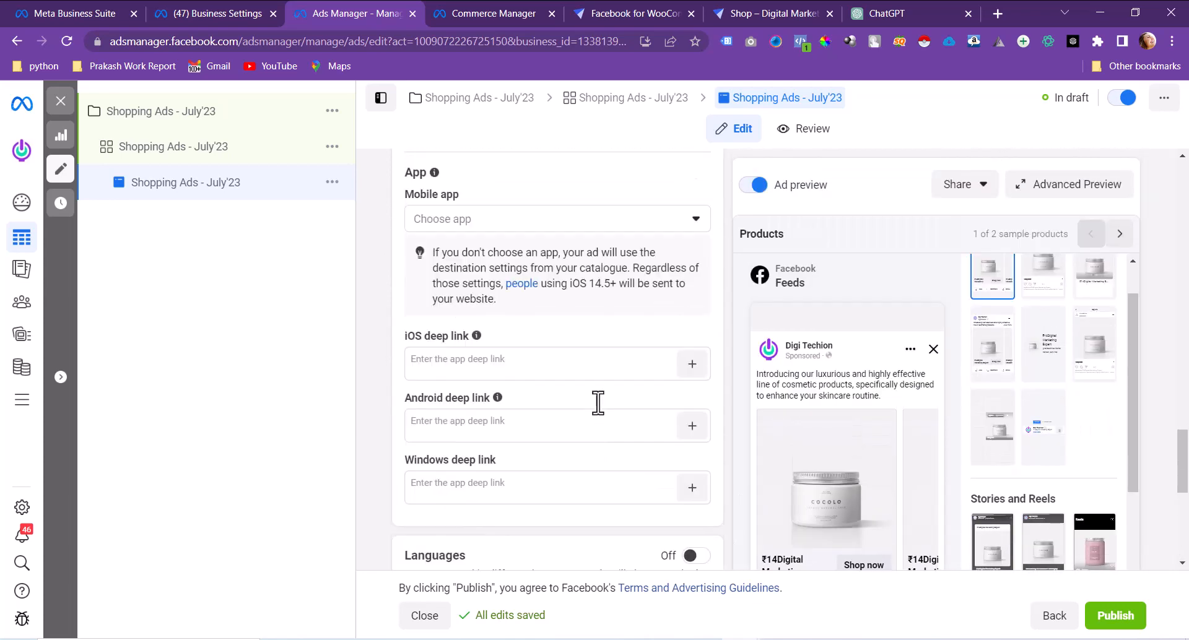
pyautogui.scroll(8, 598, 402)
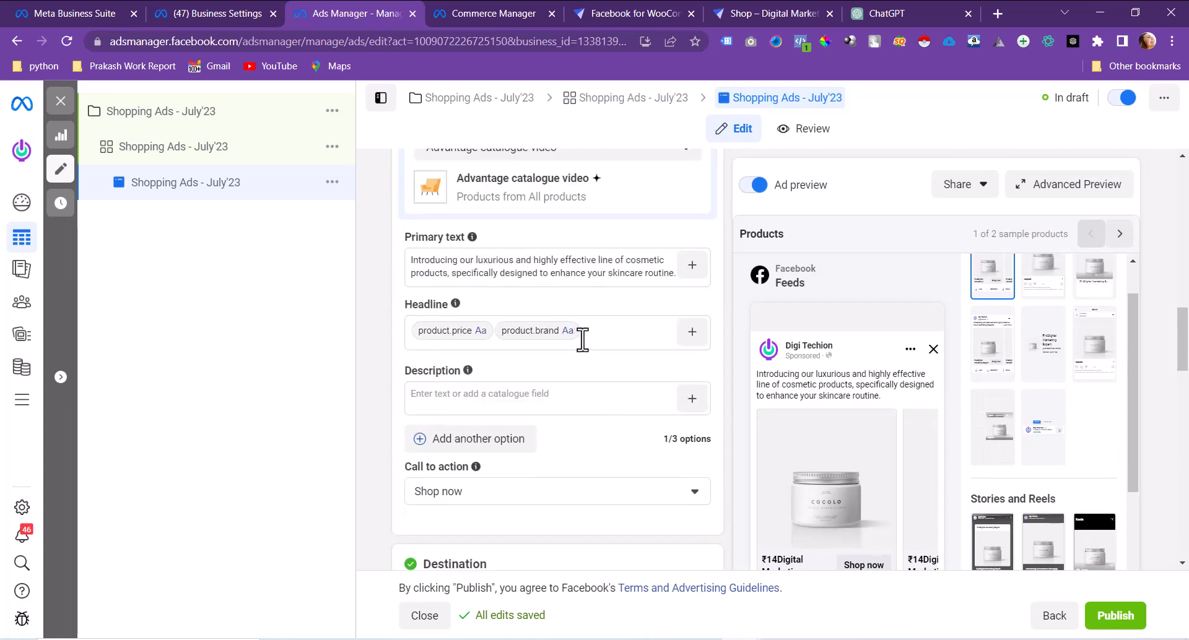
pyautogui.click(585, 339)
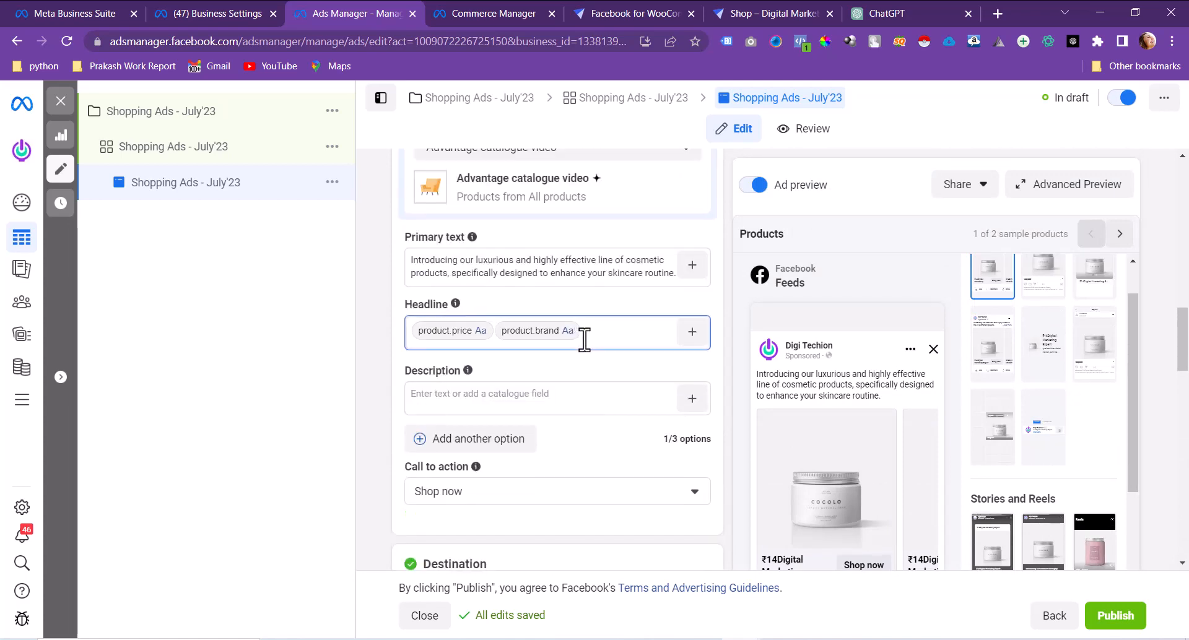
pyautogui.press('BackSpace')
pyautogui.press('BackSpace')
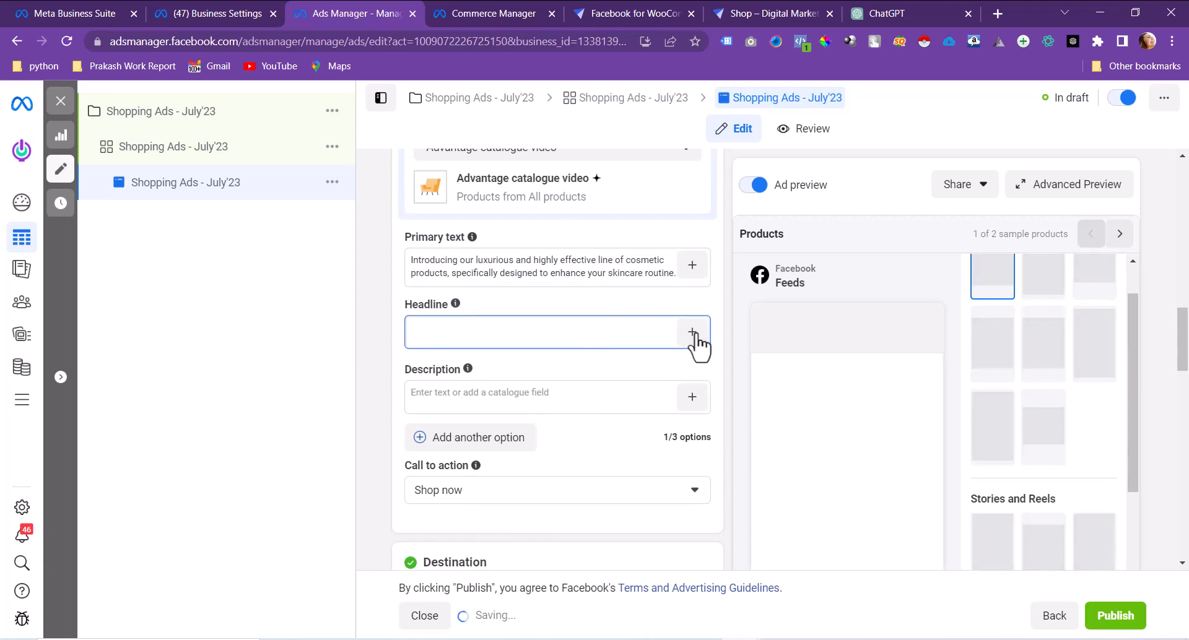
pyautogui.click(692, 333)
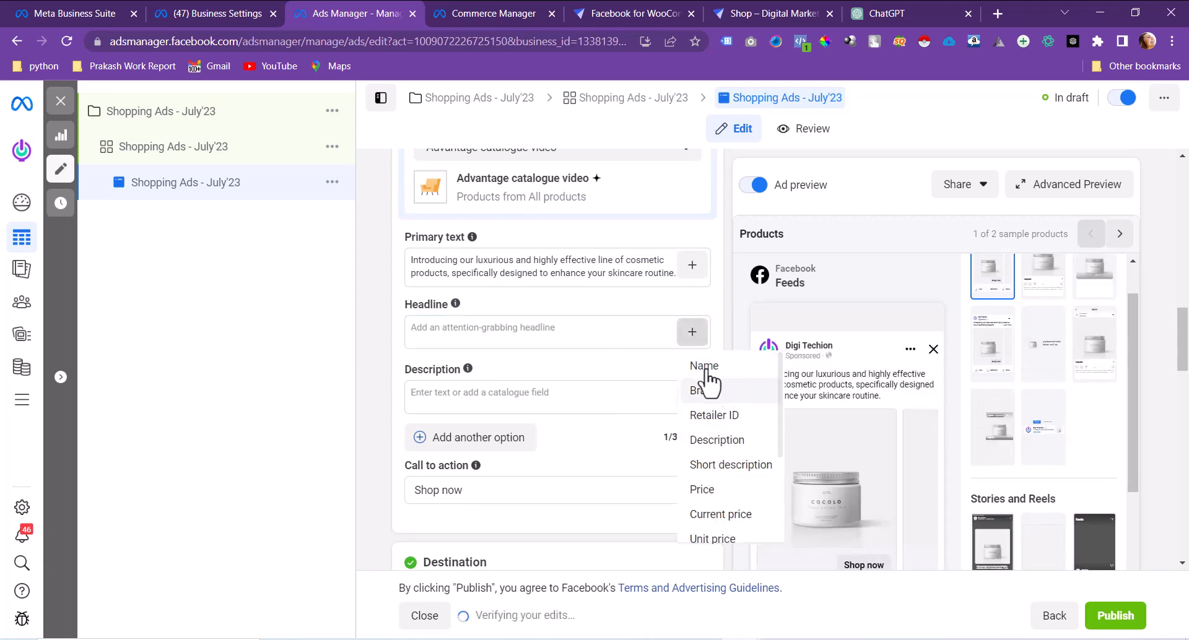
pyautogui.click(706, 368)
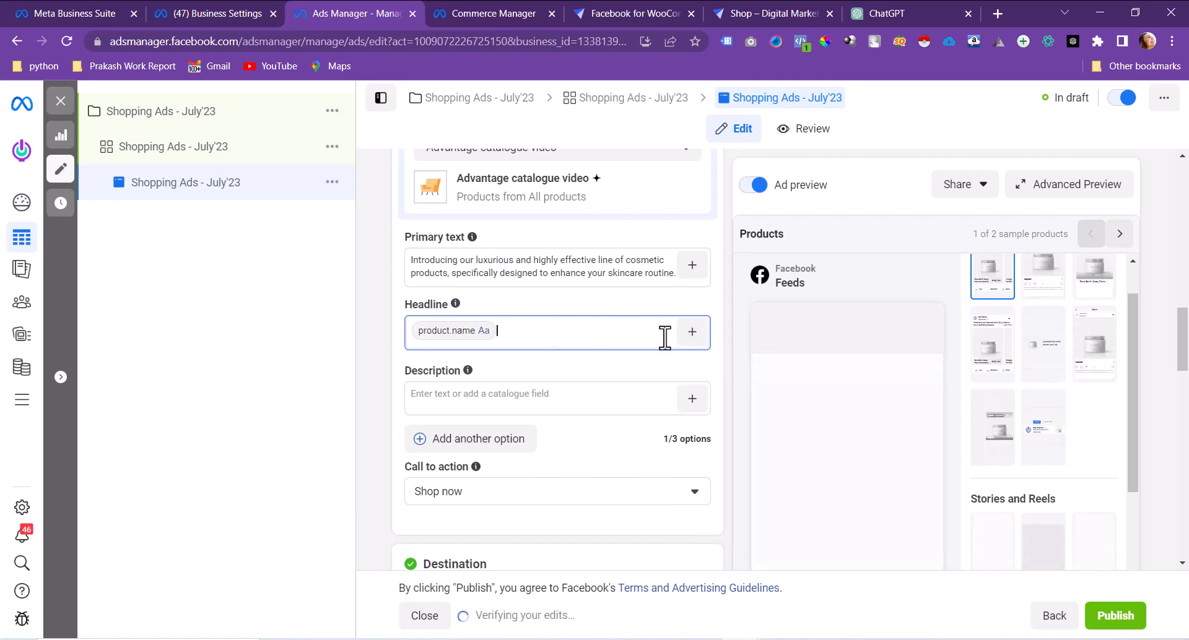
pyautogui.click(684, 335)
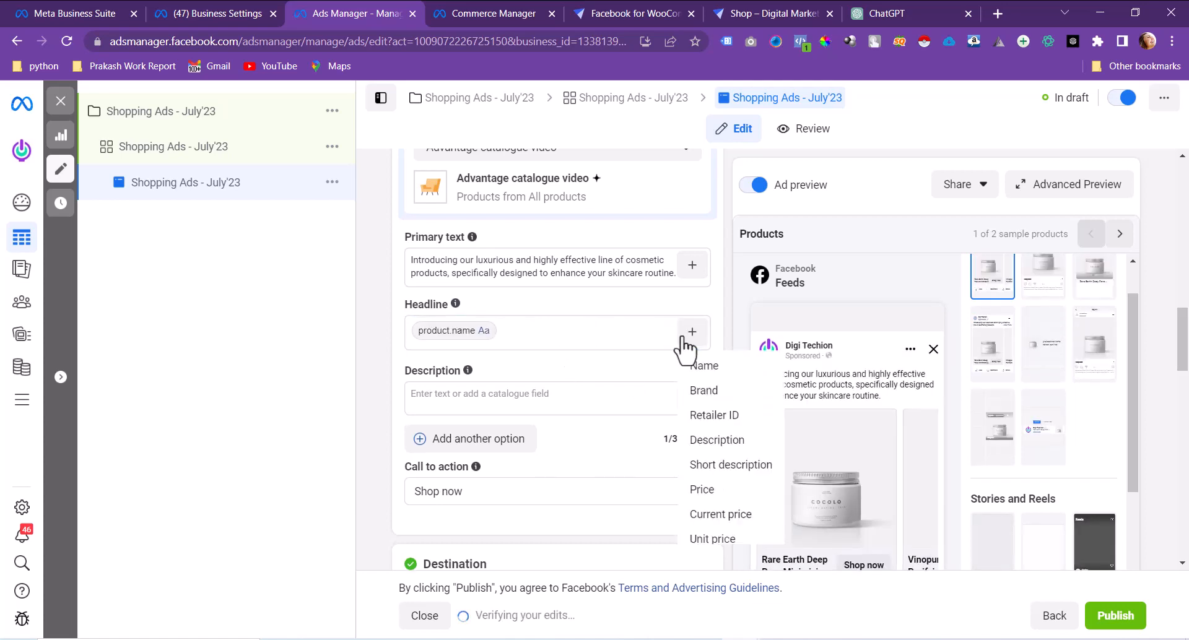
pyautogui.click(711, 491)
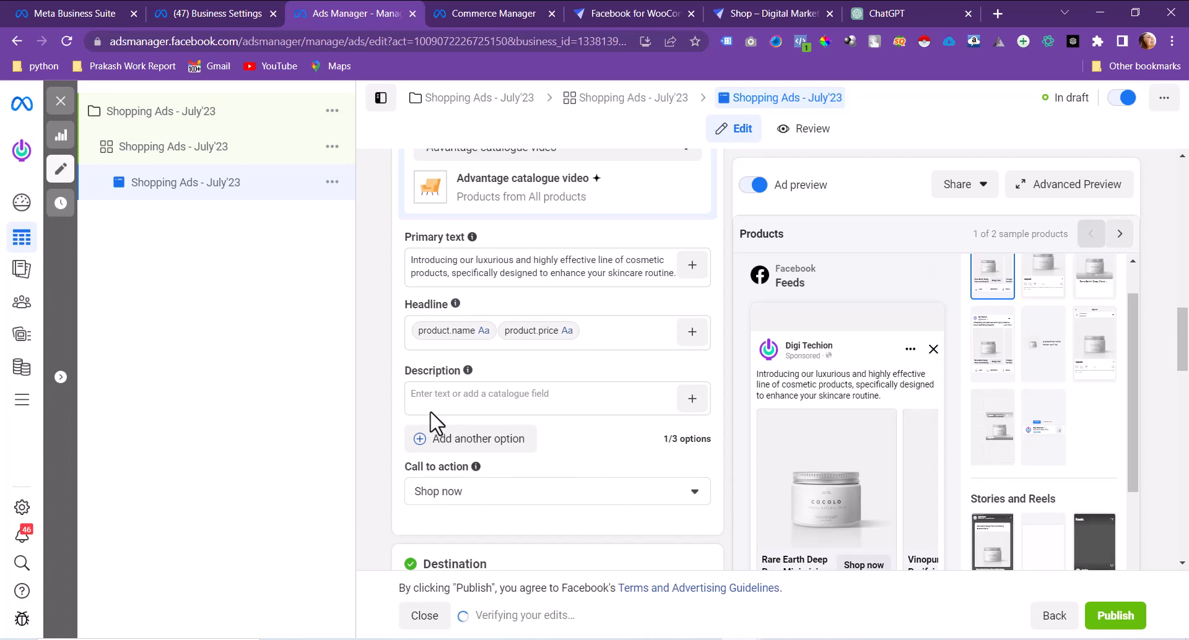
# Publish the Shopping Ads - July'23 campaign together with its ad set and ad, and close the editor.
pyautogui.scroll(-4, 923, 449)
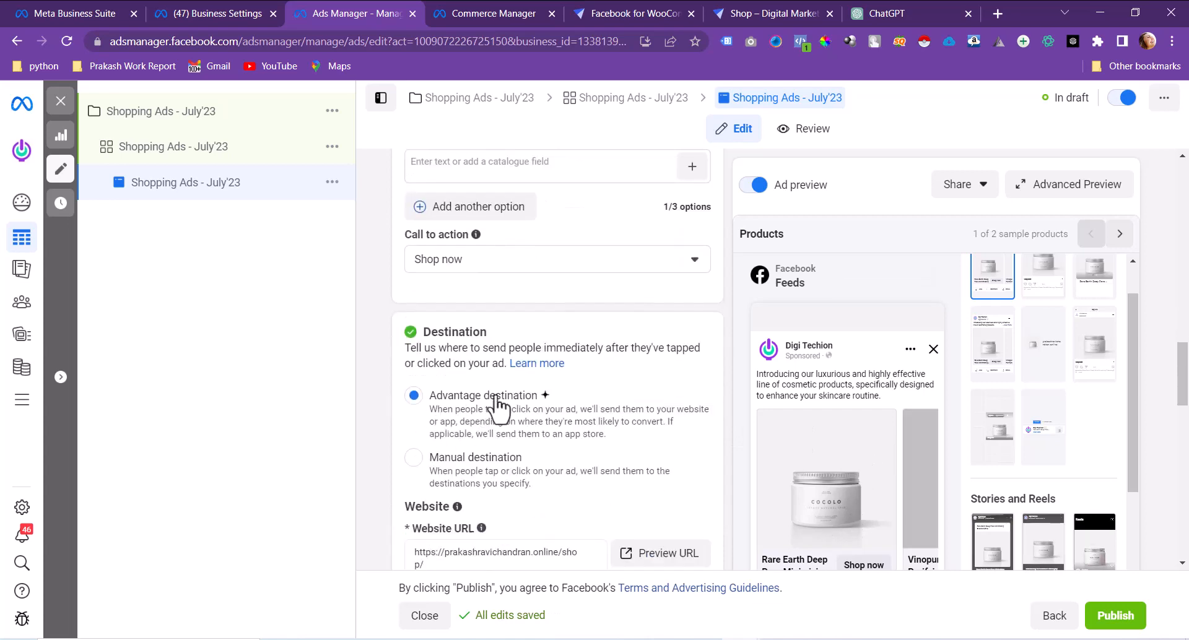
pyautogui.scroll(3, 497, 395)
pyautogui.scroll(3, 498, 395)
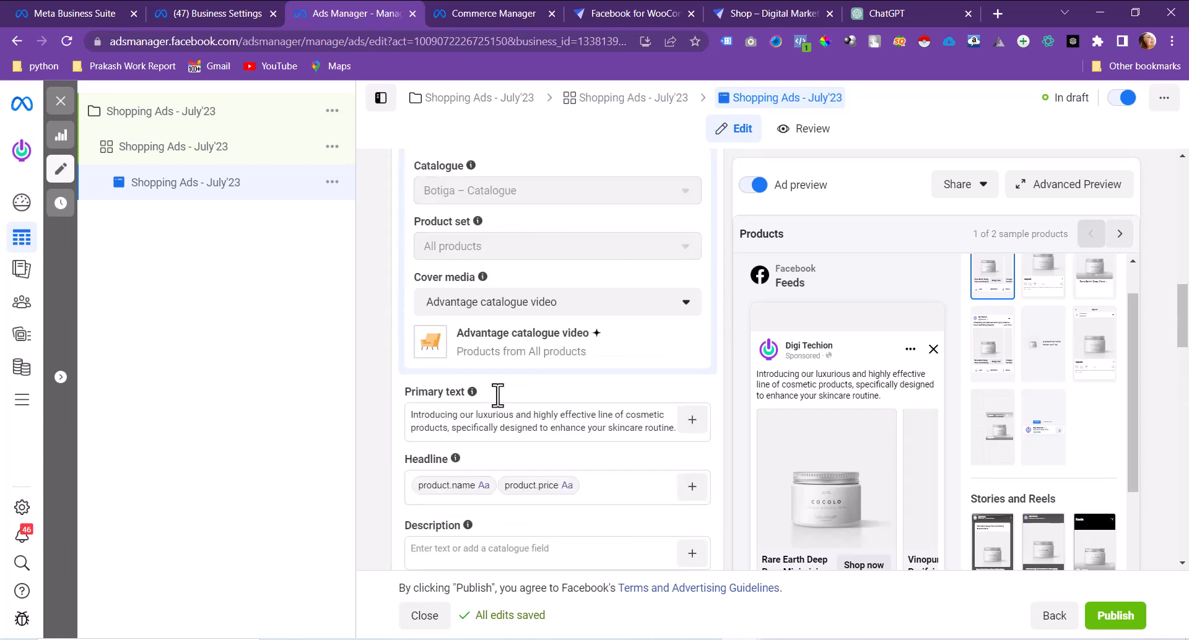
pyautogui.scroll(1, 498, 406)
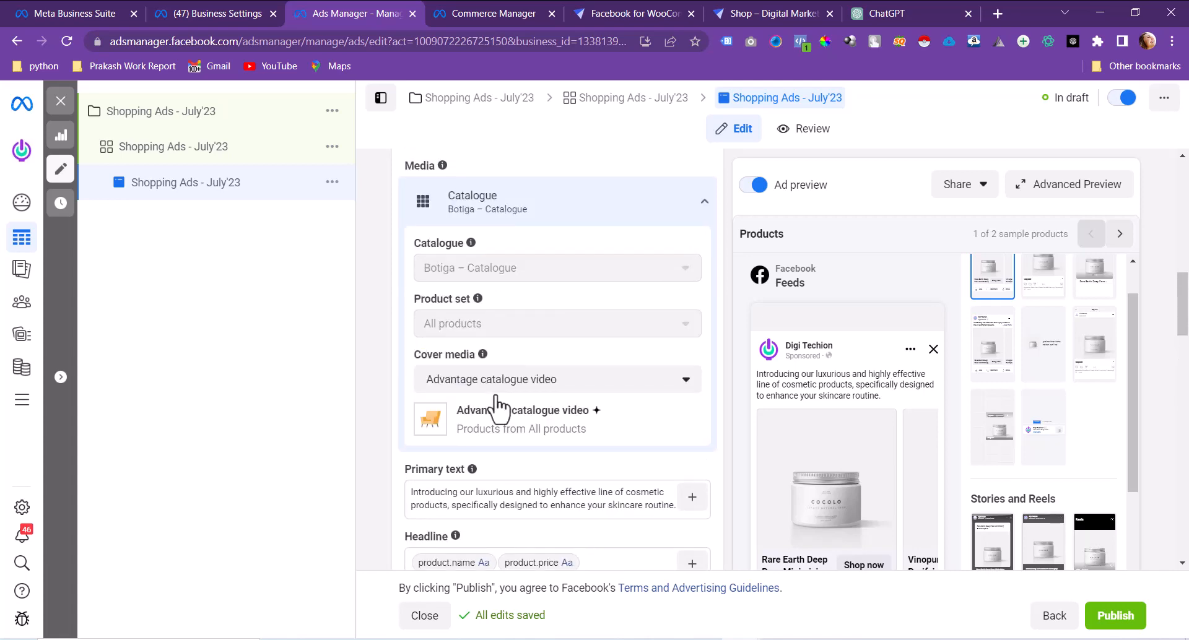
pyautogui.scroll(2, 500, 405)
pyautogui.scroll(4, 500, 406)
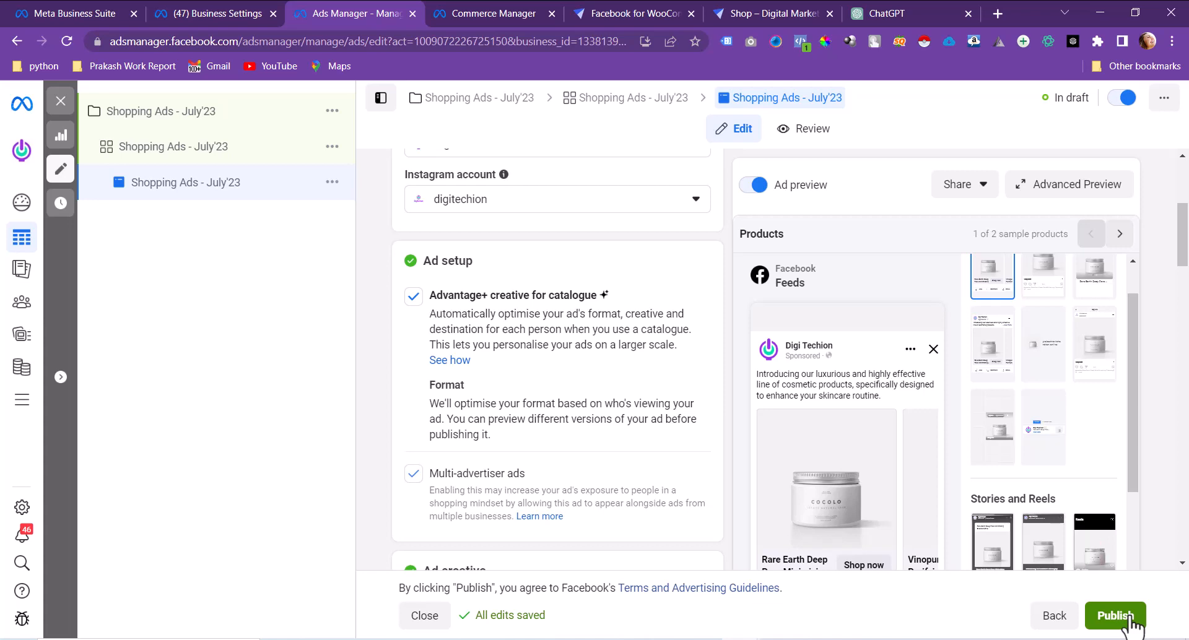
pyautogui.click(1115, 616)
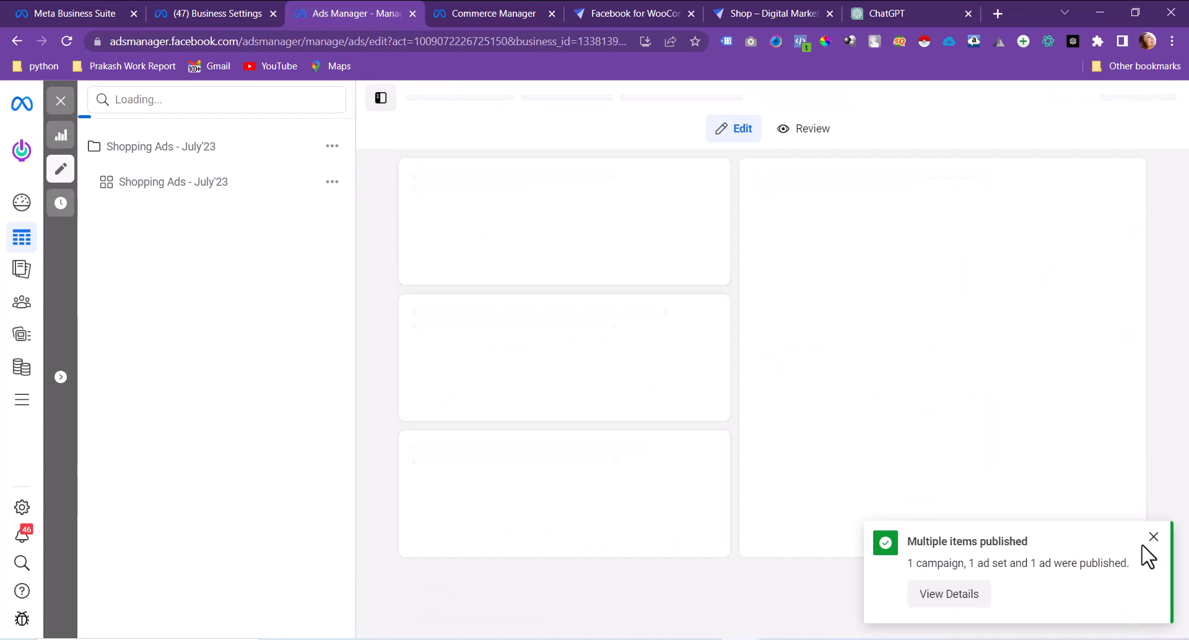
pyautogui.click(1153, 536)
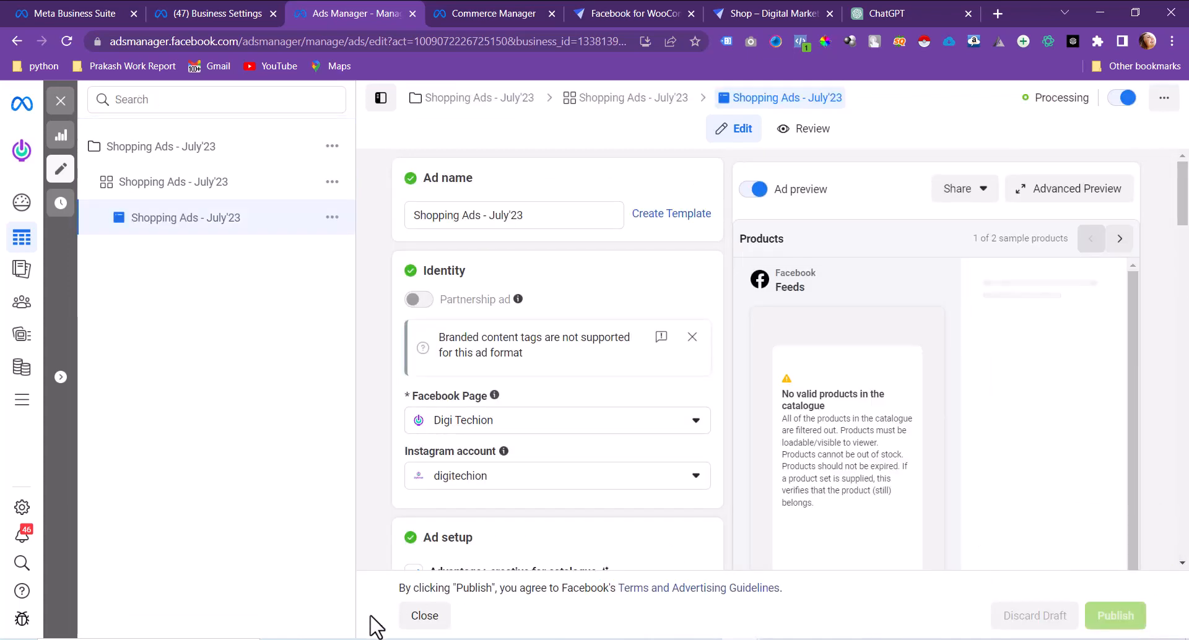
pyautogui.click(416, 623)
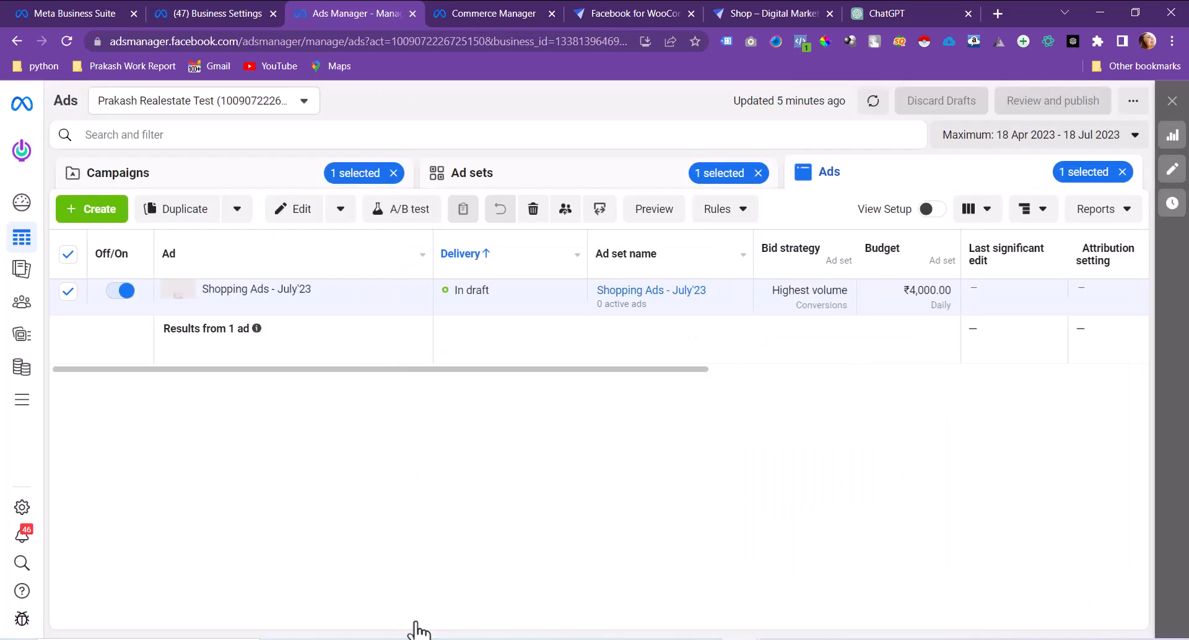
# Reload the ads overview and switch to the campaign list to check the published Shopping Ads - July'23 campaign.
pyautogui.click(66, 42)
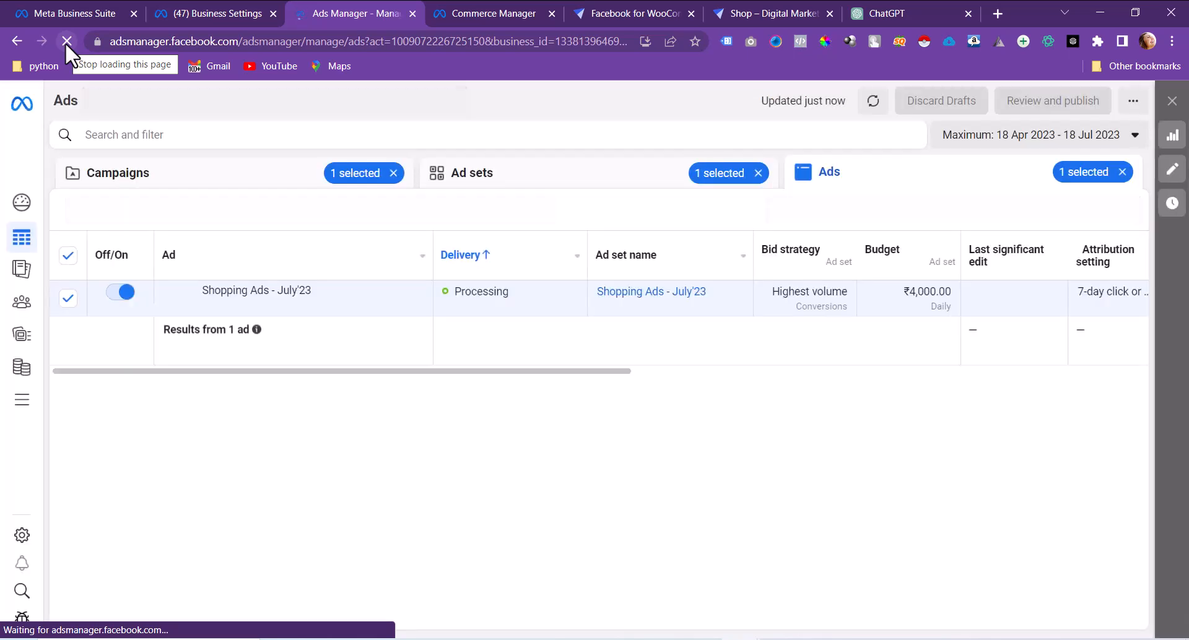
pyautogui.click(219, 185)
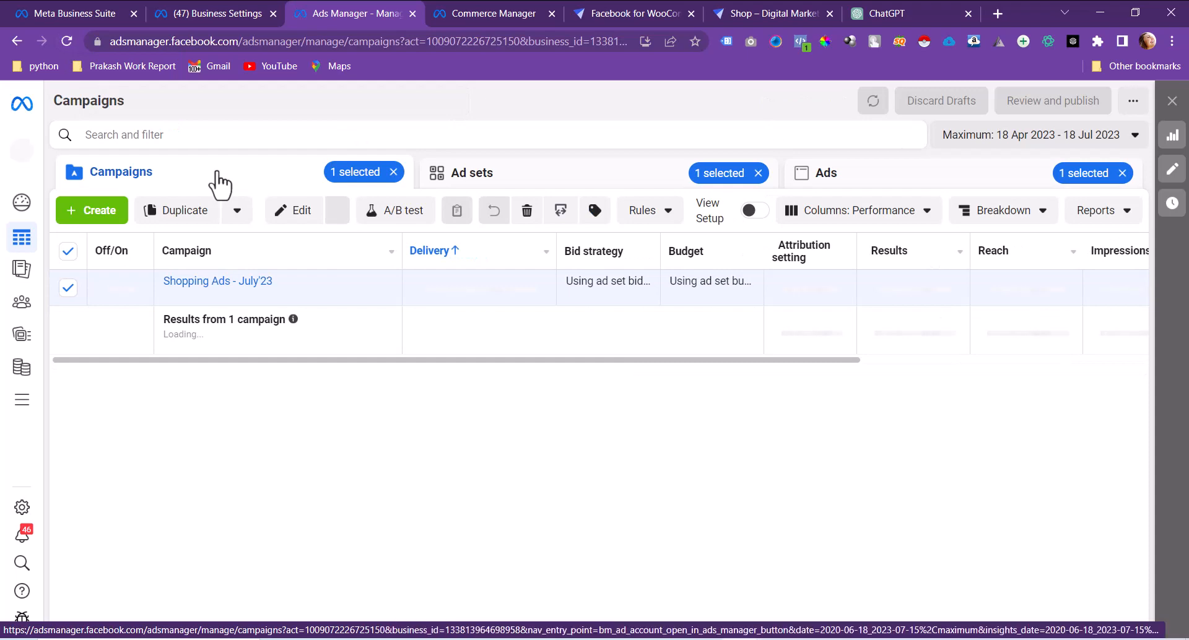